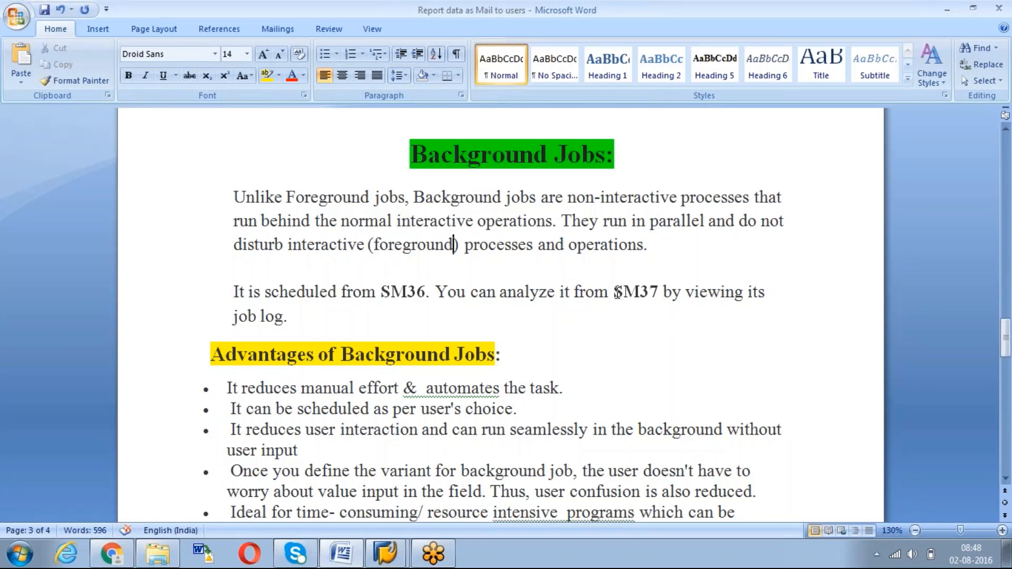
# Correct 'autonmates' to 'automates' in the first bullet
pyautogui.press('Down')
pyautogui.press('Down')
pyautogui.press('Down')
pyautogui.press('Down')
pyautogui.press('Down')
pyautogui.press('Down')
pyautogui.press('Down')
pyautogui.press('Down')
pyautogui.press('Down')
pyautogui.press('Down')
pyautogui.press('Down')
pyautogui.press('Down')
pyautogui.press('Down')
pyautogui.press('Down')
pyautogui.press('Down')
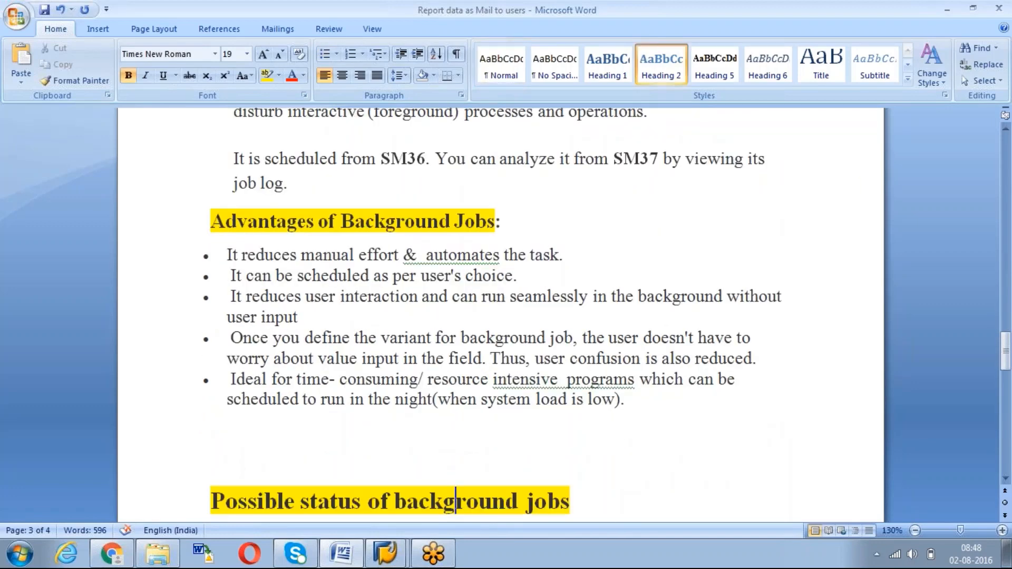
pyautogui.click(462, 257)
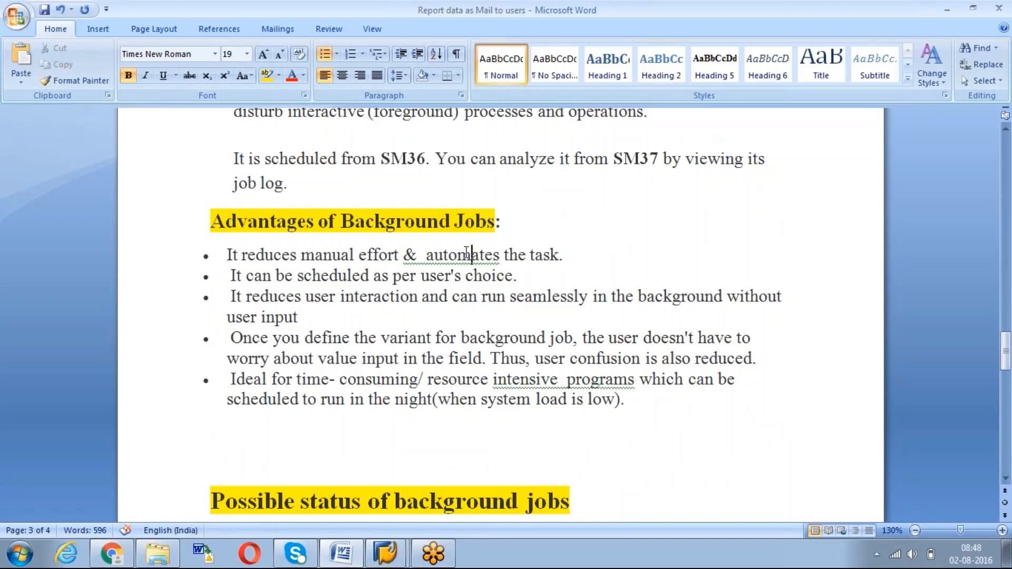
pyautogui.rightClick(462, 256)
pyautogui.click(542, 270)
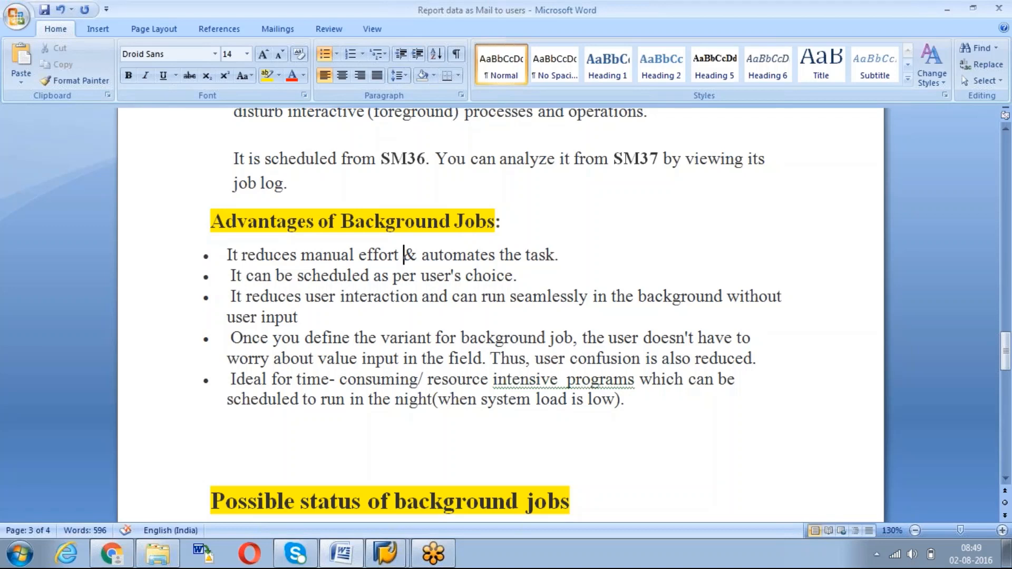
# Remove the double space before 'programs' in the last bullet
pyautogui.click(591, 378)
pyautogui.rightClick(591, 378)
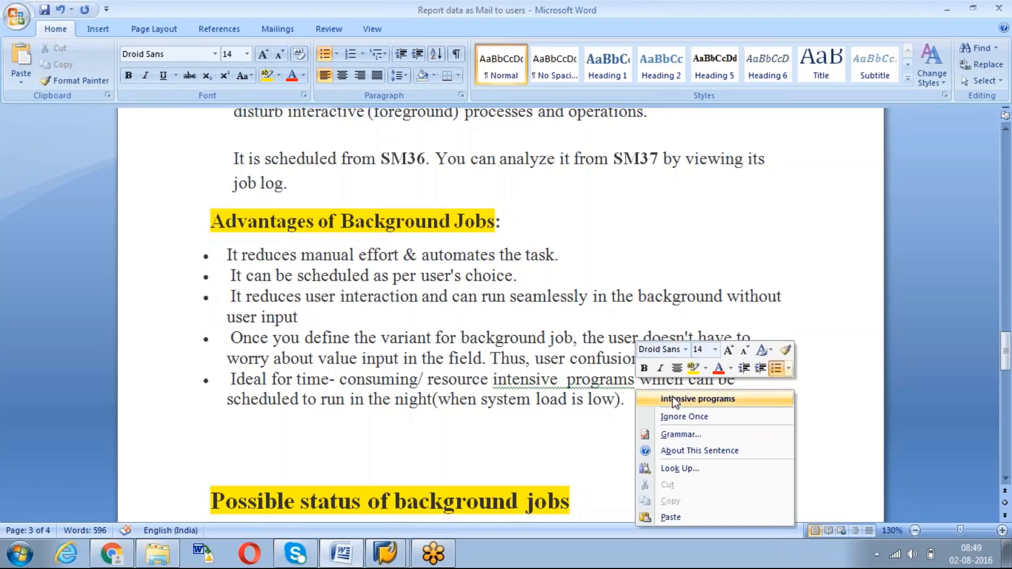
pyautogui.click(678, 401)
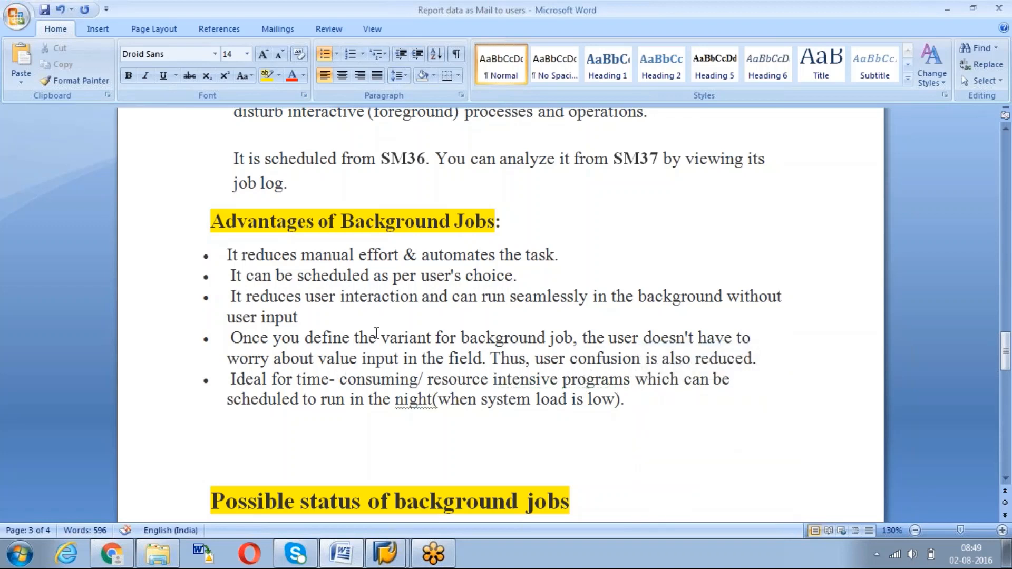
# Make 'variant' bold in the fourth bullet
pyautogui.moveTo(381, 337); pyautogui.dragTo(431, 337)
pyautogui.hotkey('ctrl', 'b')
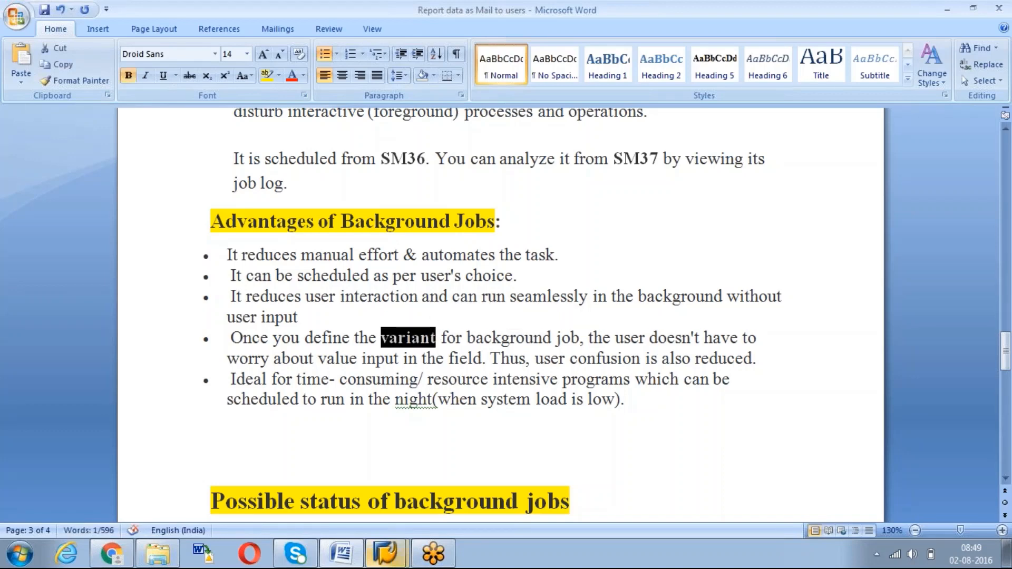
pyautogui.click(385, 552)
# Run MB52 and enter Plant 1000 and Storage Location 0001
pyautogui.click(383, 529)
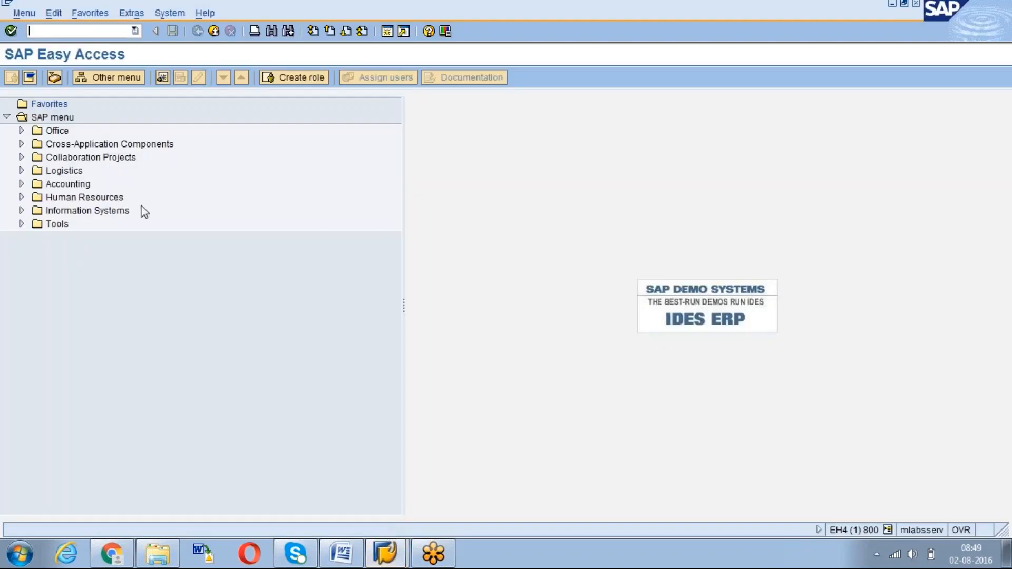
pyautogui.write('mb52')
pyautogui.press('Return')
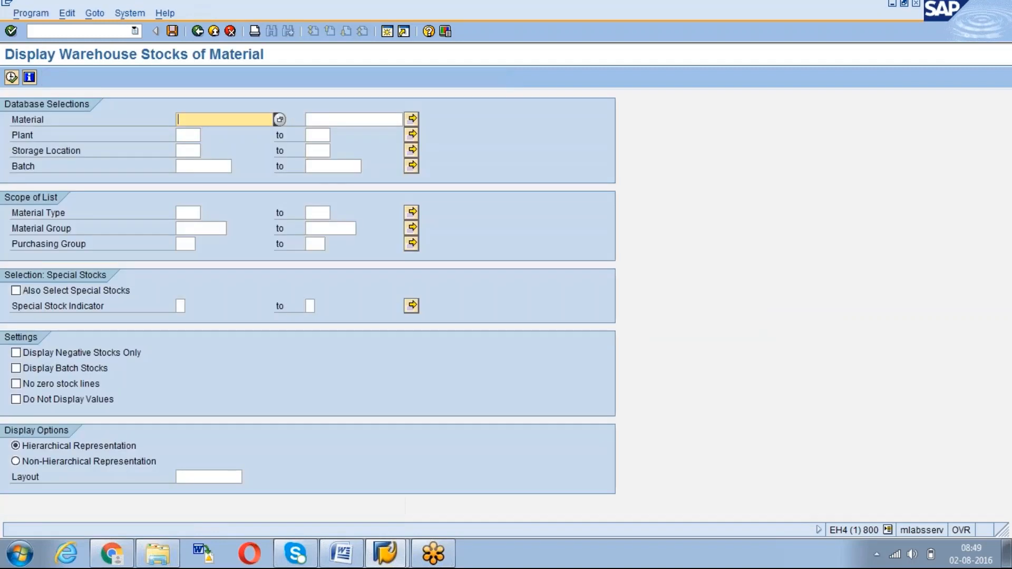
pyautogui.click(188, 135)
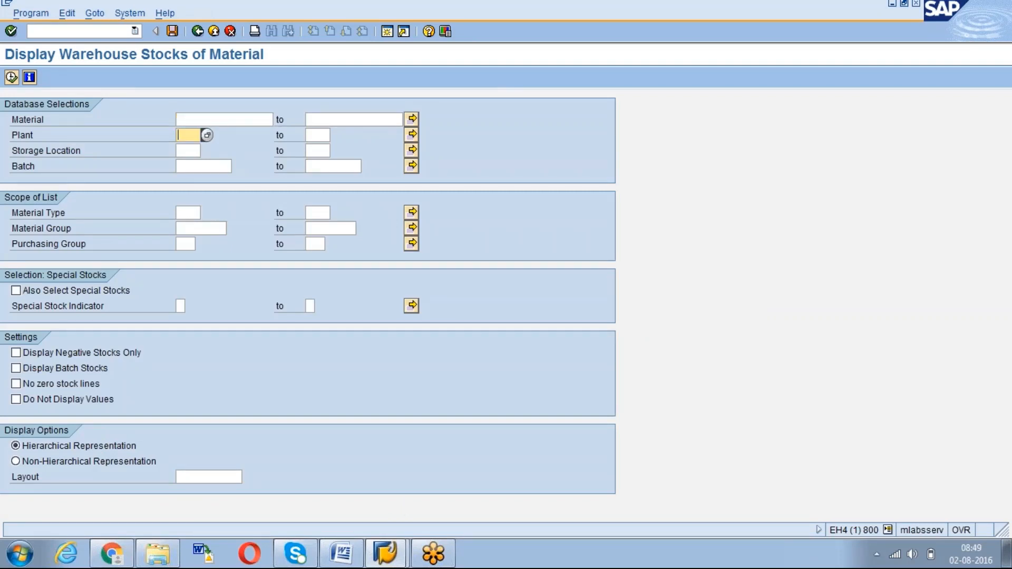
pyautogui.write('1000')
pyautogui.press('Tab')
pyautogui.write('0001')
# Back in Word, place the caret after 'night' in the last bullet
pyautogui.click(350, 560)
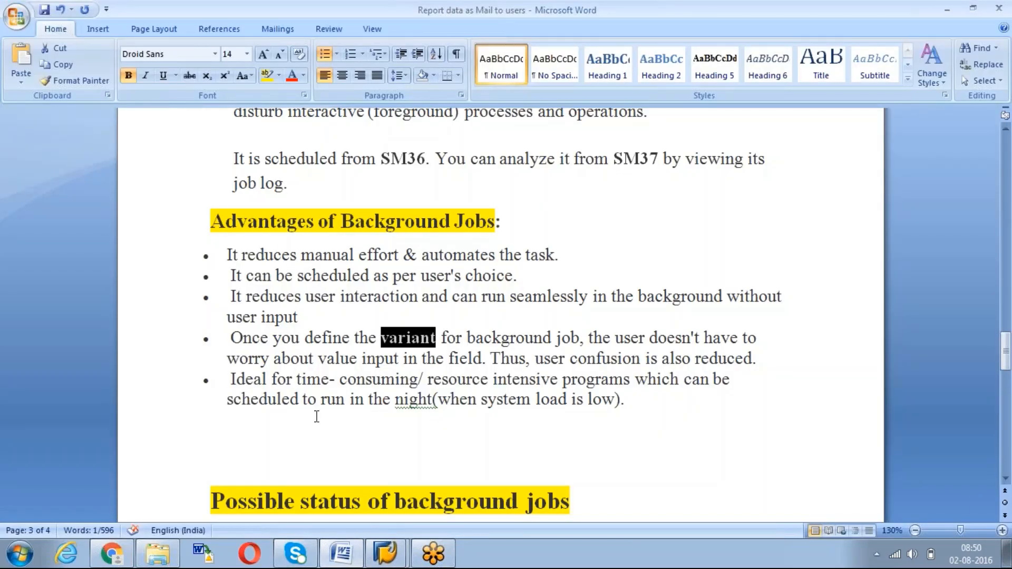
pyautogui.click(429, 397)
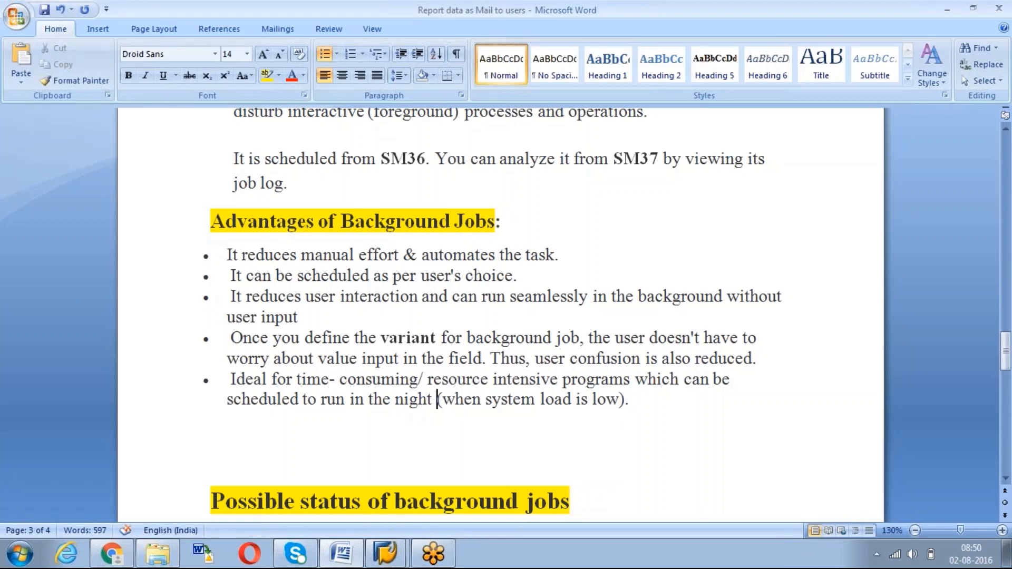
# Delete the empty line above the status heading
pyautogui.moveTo(1007, 358); pyautogui.dragTo(1007, 377)
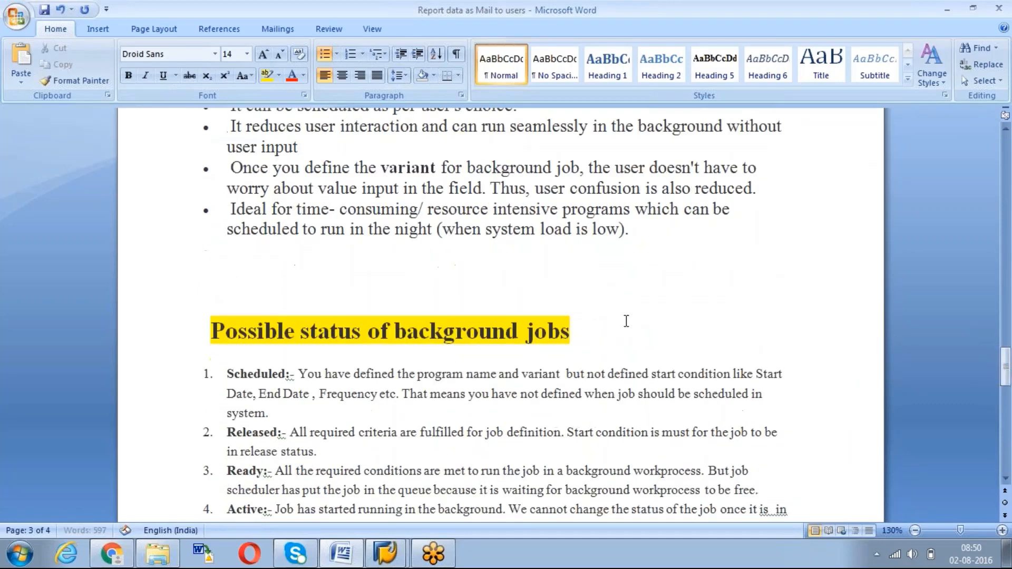
pyautogui.press('Down')
pyautogui.press('Delete')
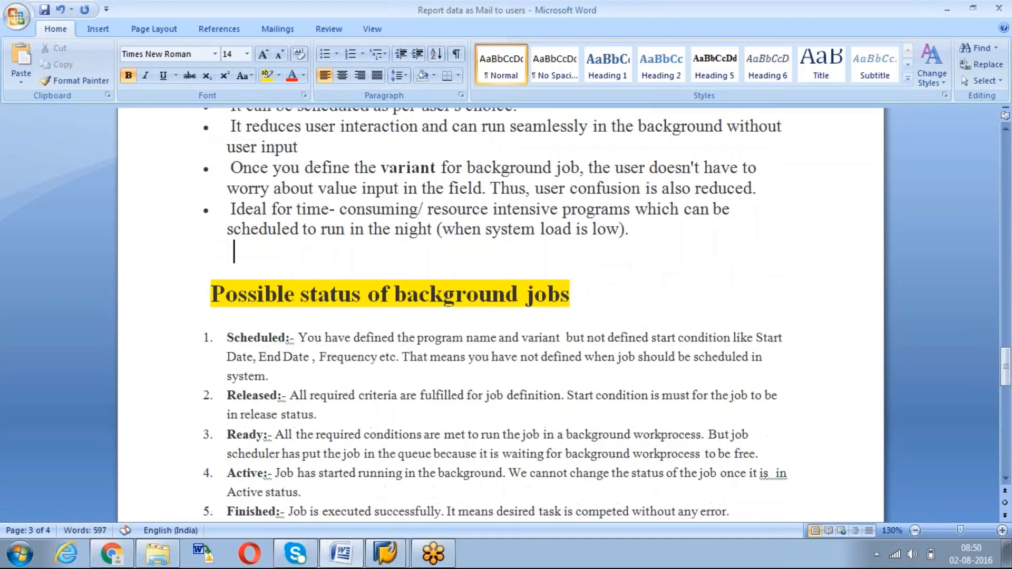
# Set the status heading's font size to 16
pyautogui.moveTo(584, 301); pyautogui.dragTo(222, 294)
pyautogui.click(229, 54)
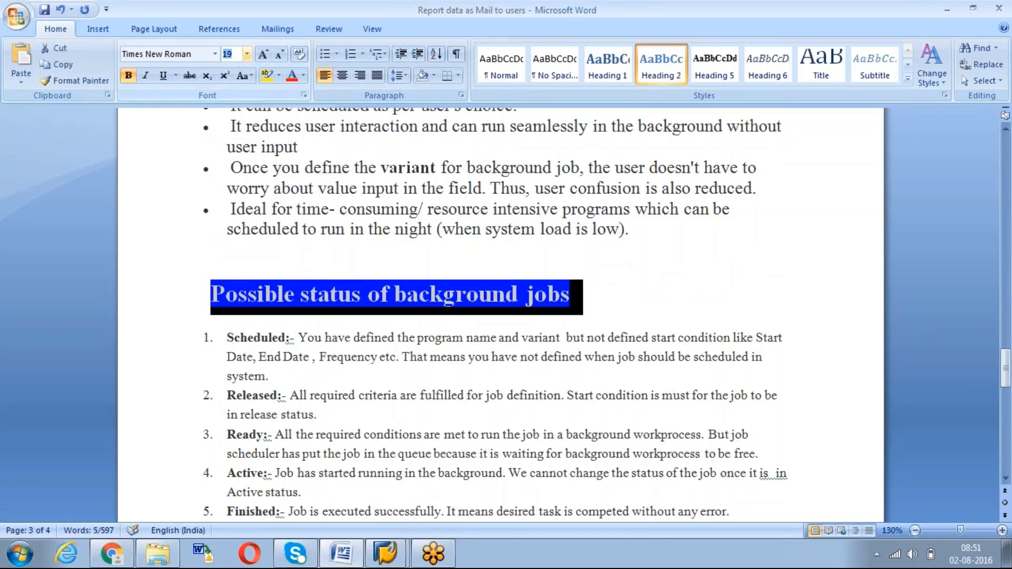
pyautogui.write('16')
pyautogui.press('Return')
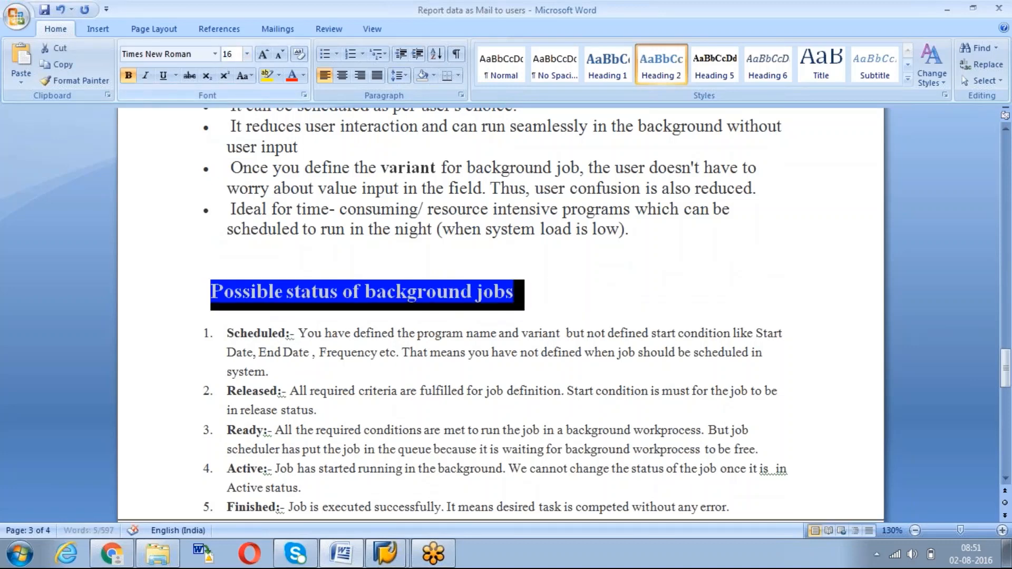
pyautogui.click(680, 412)
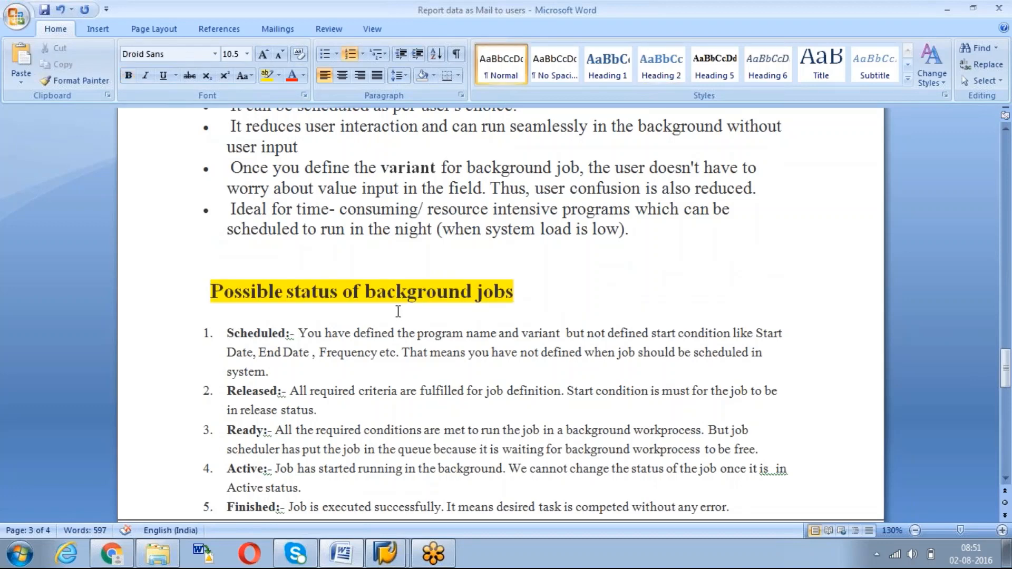
# Capitalize 'background' to 'Background' in the heading
pyautogui.click(377, 291)
pyautogui.press('BackSpace')
pyautogui.write('B')
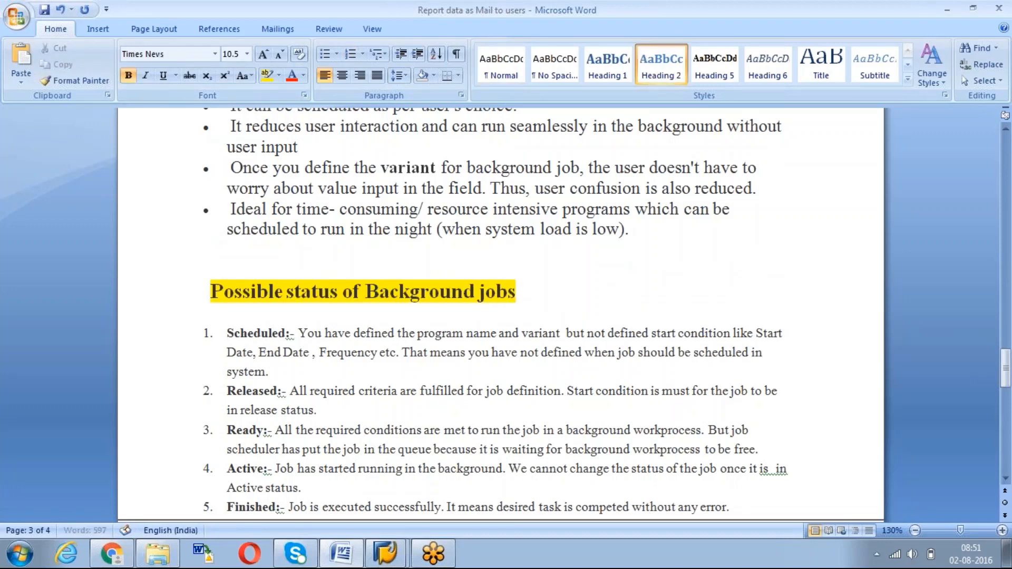
pyautogui.moveTo(1007, 367); pyautogui.dragTo(1007, 375)
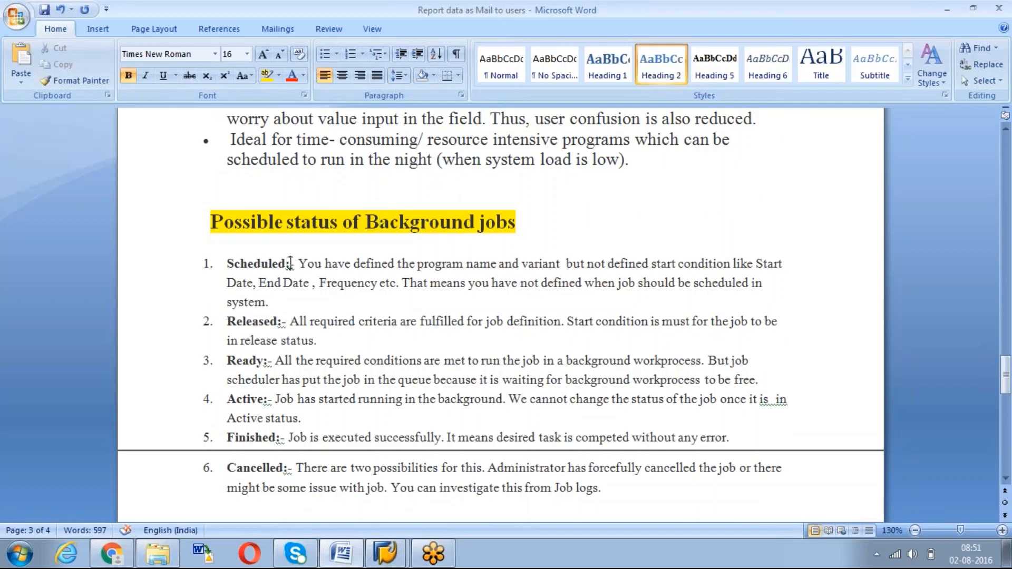
# Change Scheduled, Released, Ready and Active ':-' to ': -' via grammar suggestions
pyautogui.click(289, 263)
pyautogui.rightClick(289, 266)
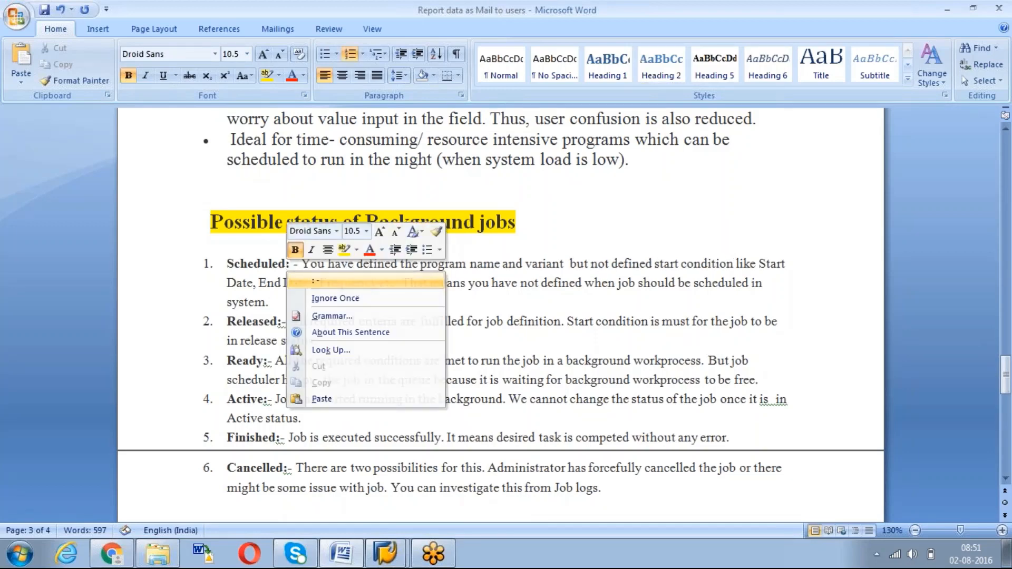
pyautogui.click(353, 285)
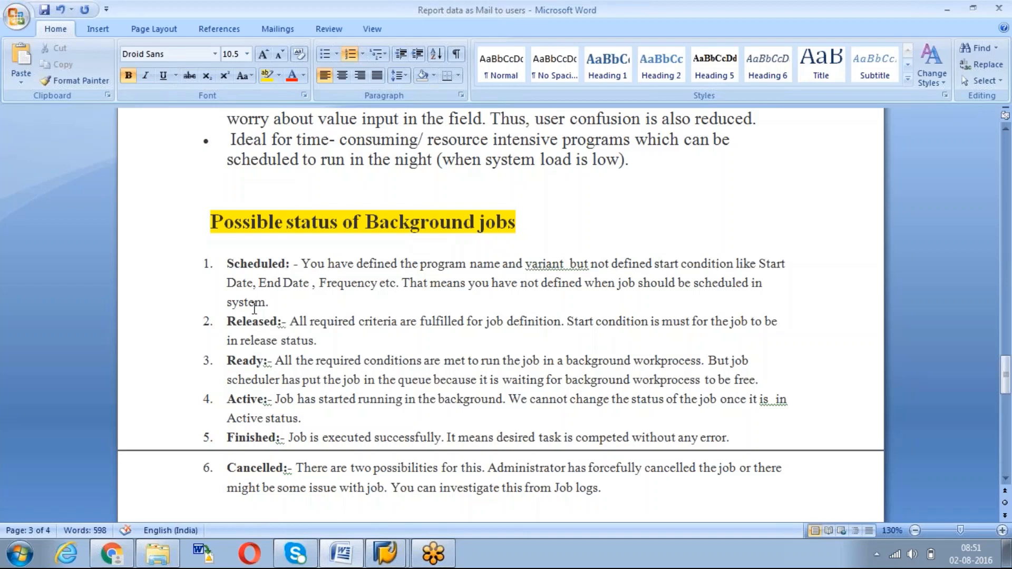
pyautogui.rightClick(282, 324)
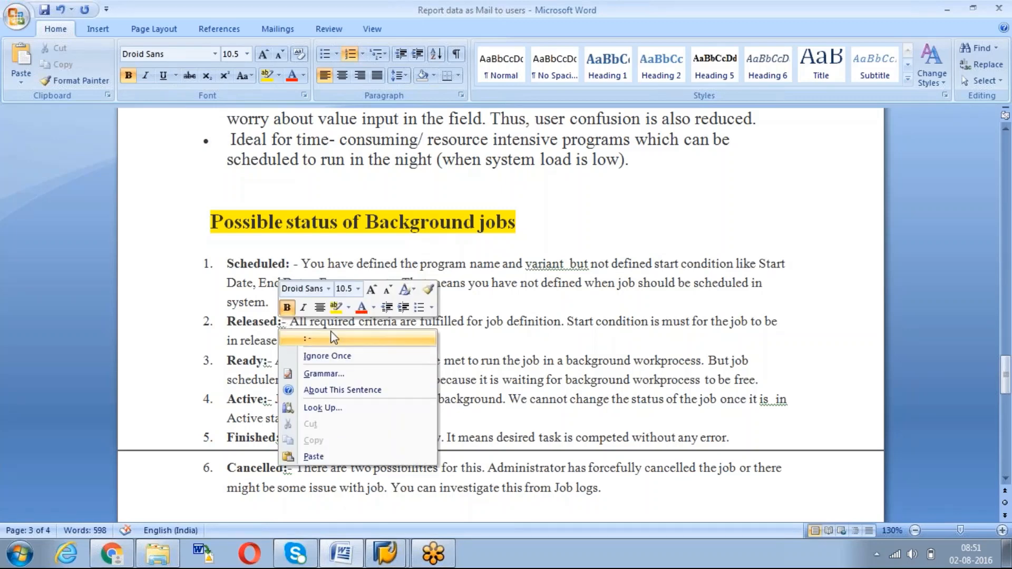
pyautogui.click(308, 338)
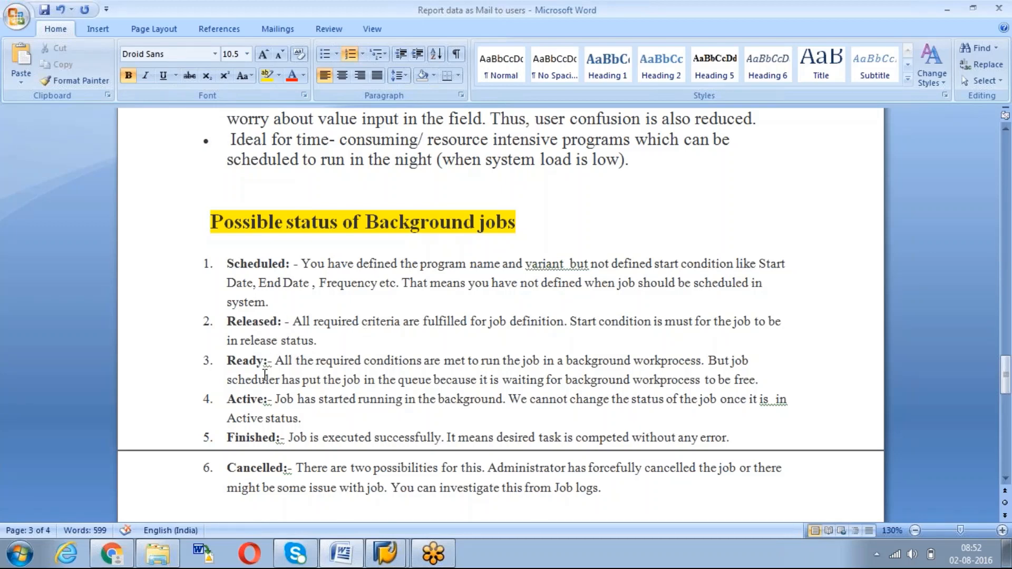
pyautogui.rightClick(268, 362)
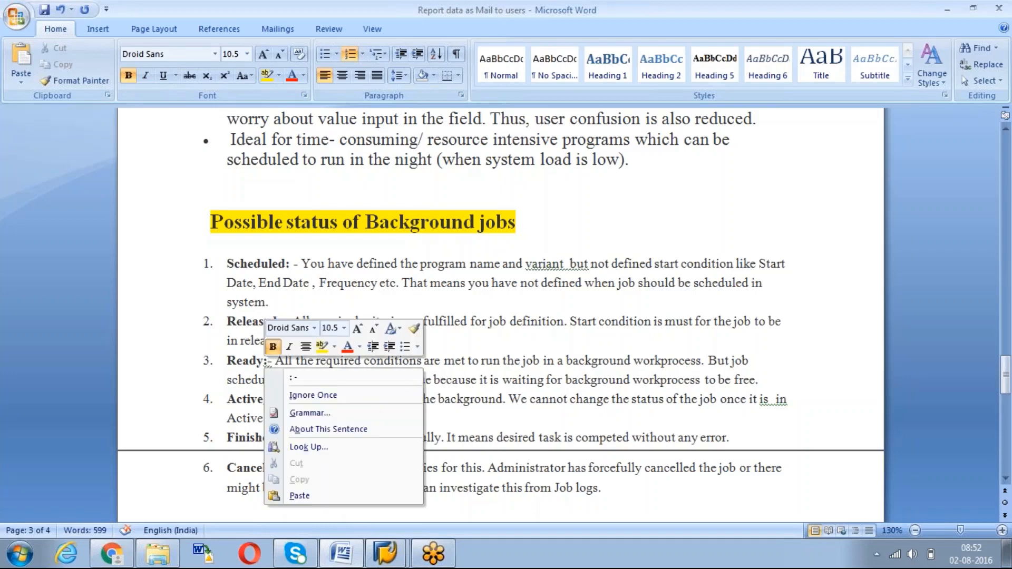
pyautogui.click(322, 378)
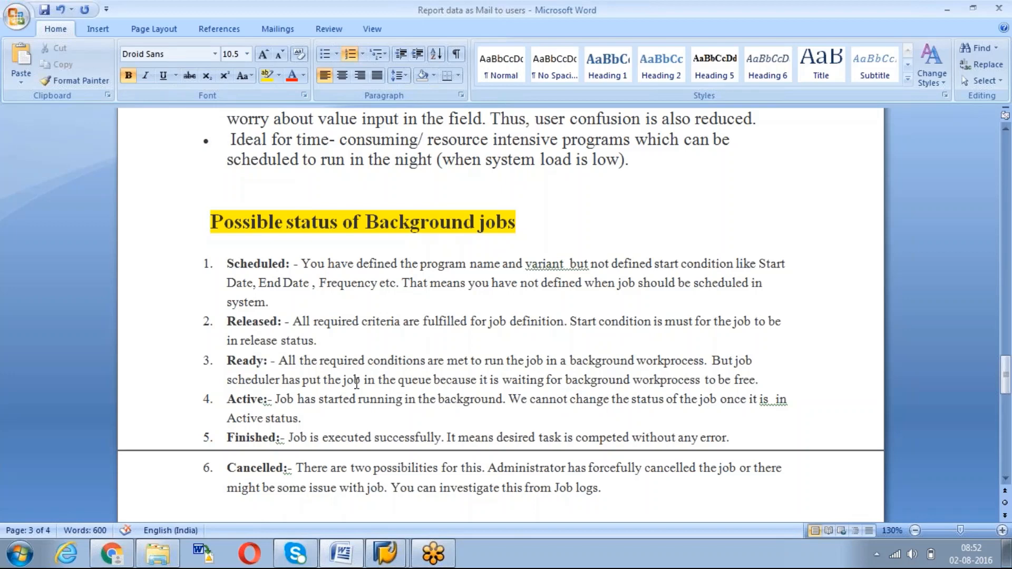
pyautogui.click(265, 399)
pyautogui.rightClick(266, 399)
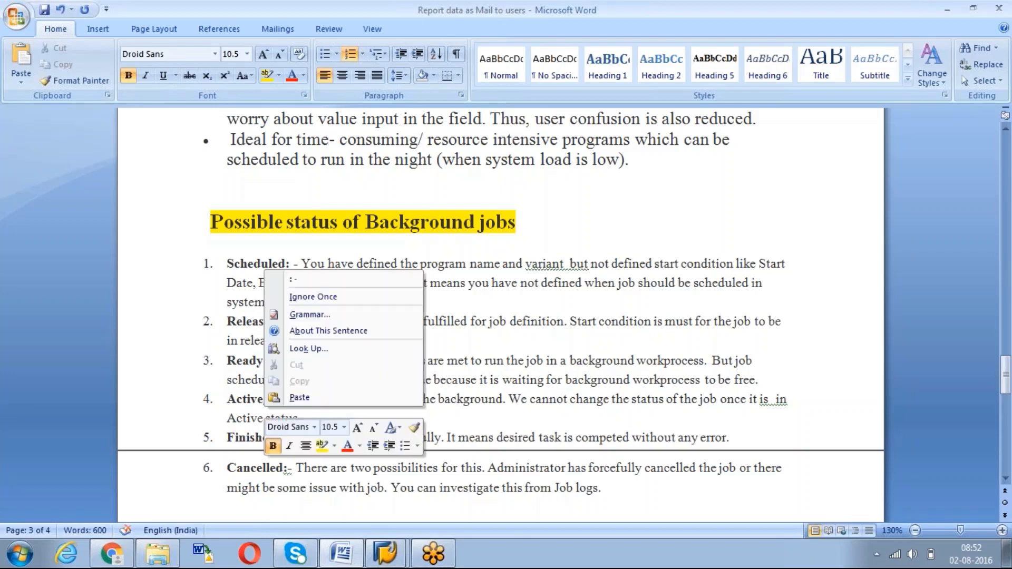
pyautogui.click(306, 283)
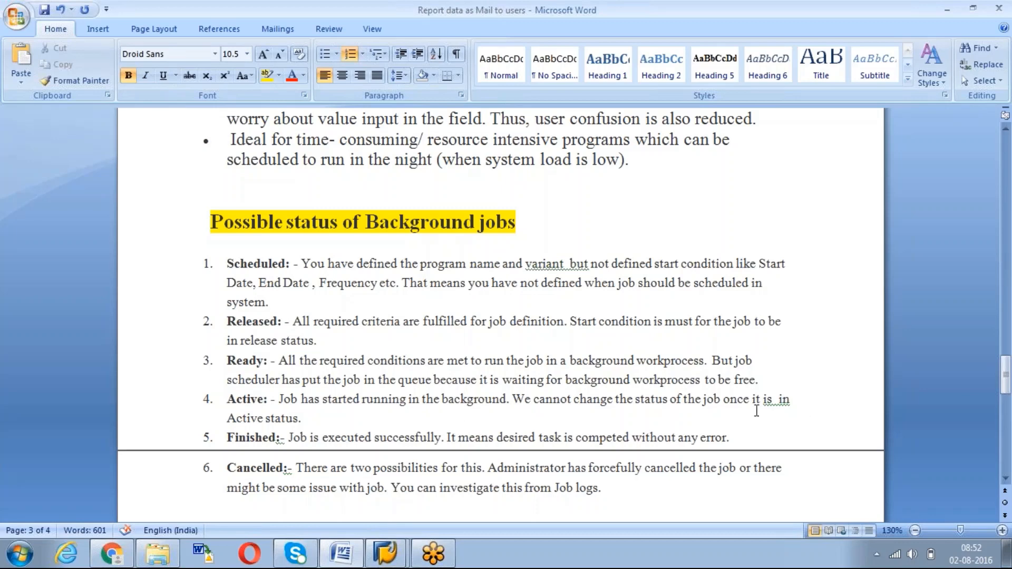
# Fix the double space in 'is in' in the Active item
pyautogui.click(773, 399)
pyautogui.rightClick(774, 399)
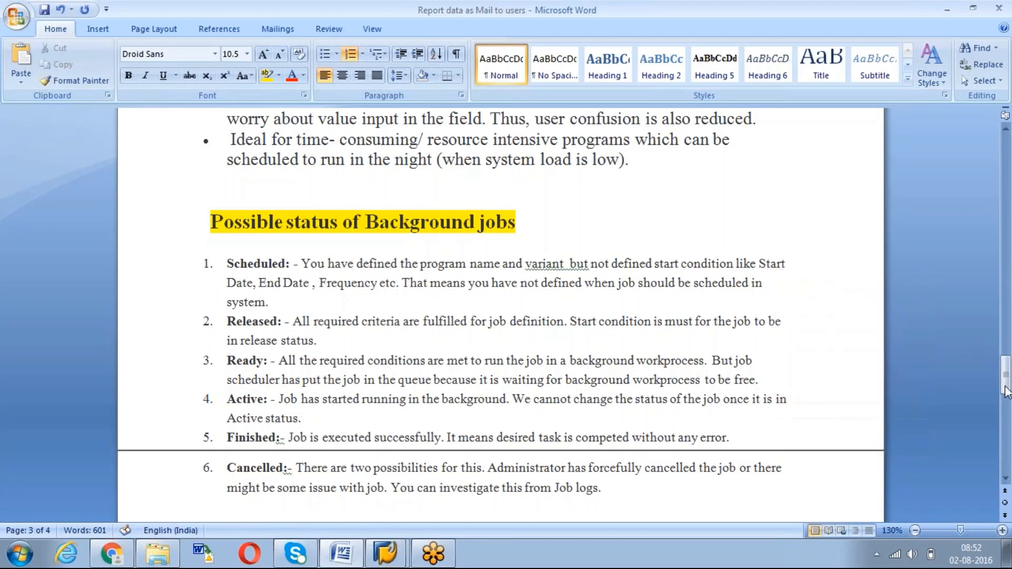
pyautogui.moveTo(1007, 384)
pyautogui.mouseDown()
pyautogui.moveTo(1004, 402)
pyautogui.moveTo(1004, 392)
pyautogui.mouseUp()
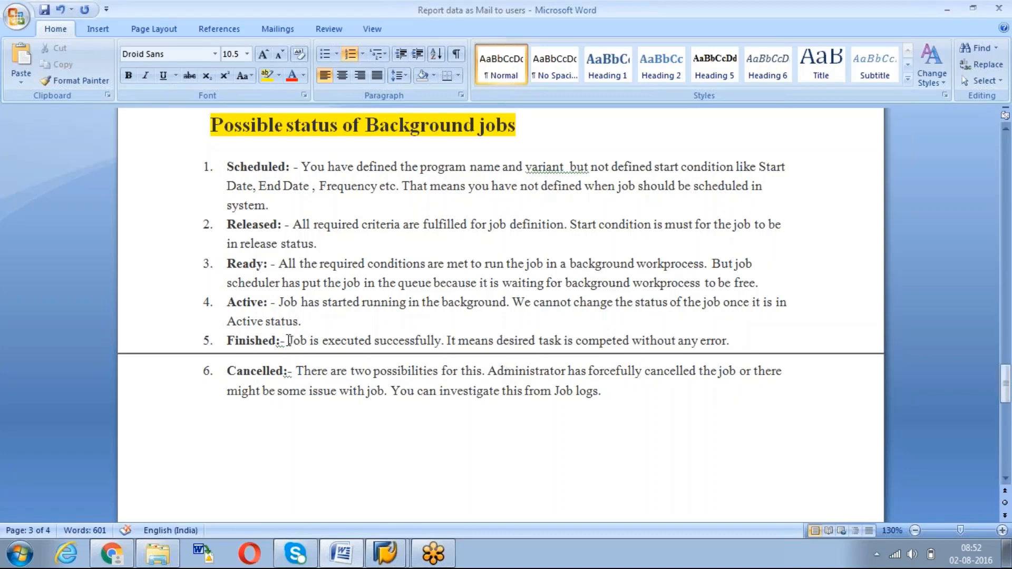
# Change Finished and Cancelled ':-' to ': -' via grammar suggestions
pyautogui.click(281, 342)
pyautogui.rightClick(281, 342)
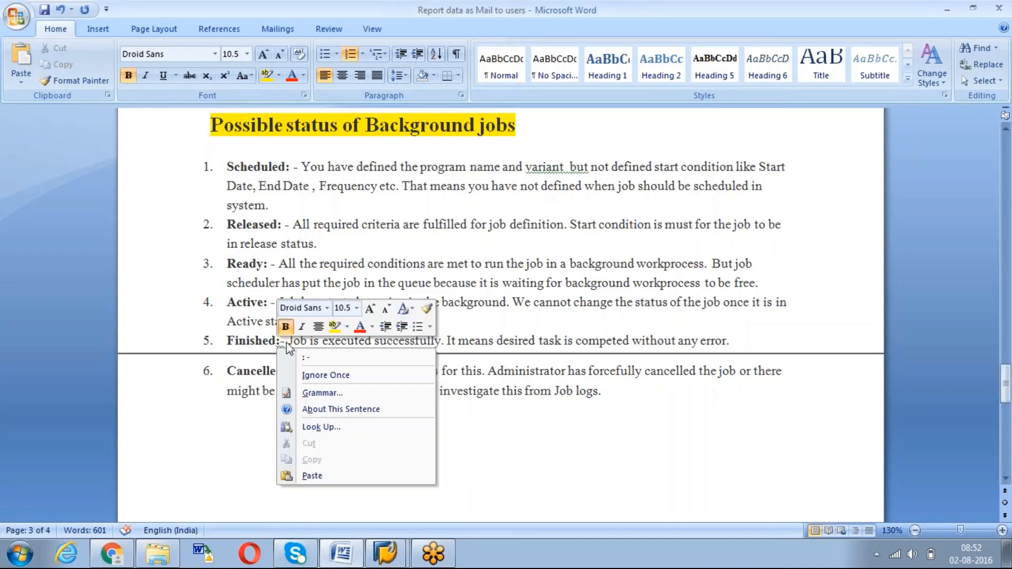
pyautogui.click(328, 357)
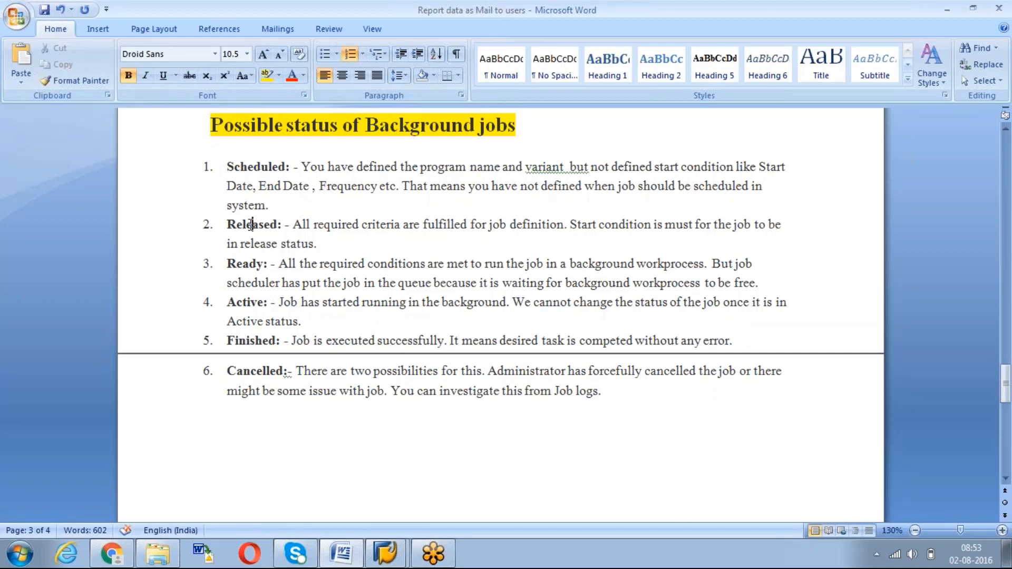
pyautogui.click(251, 226)
pyautogui.rightClick(288, 370)
pyautogui.click(313, 390)
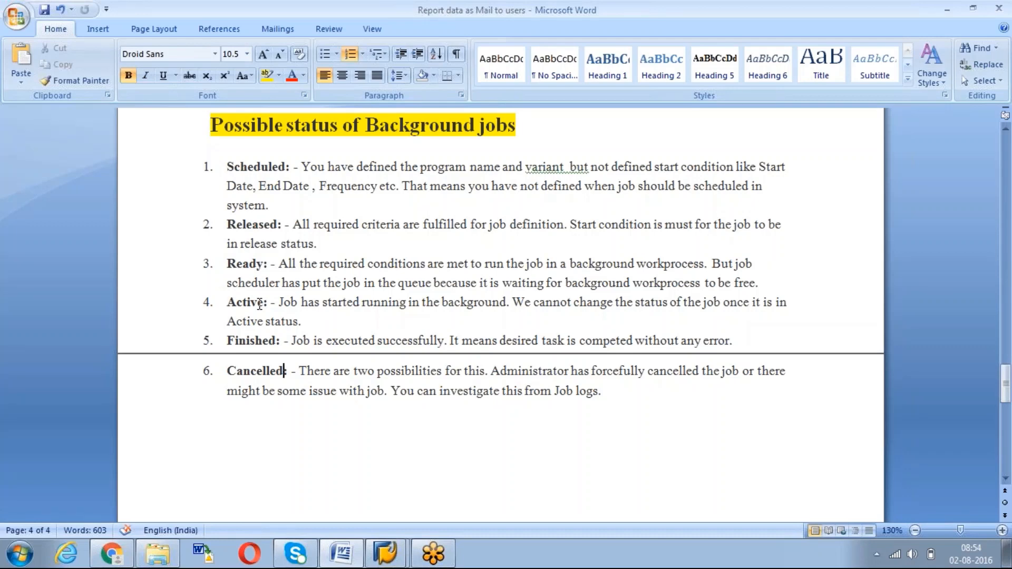
# Remove the double space in 'variant but'
pyautogui.press('pagedown')
pyautogui.press('pageup')
pyautogui.press('pageup')
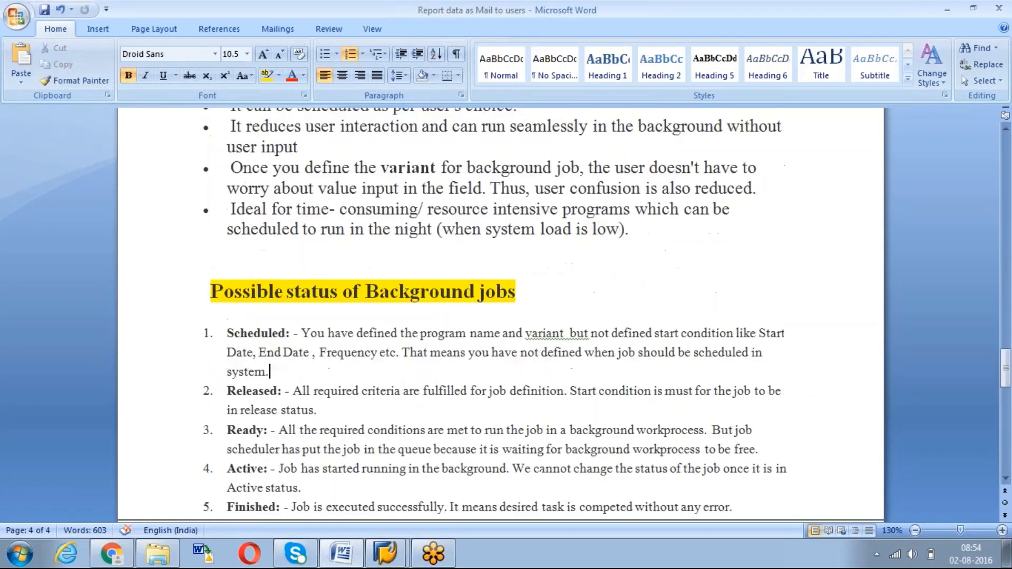
pyautogui.press('pagedown')
pyautogui.press('pageup')
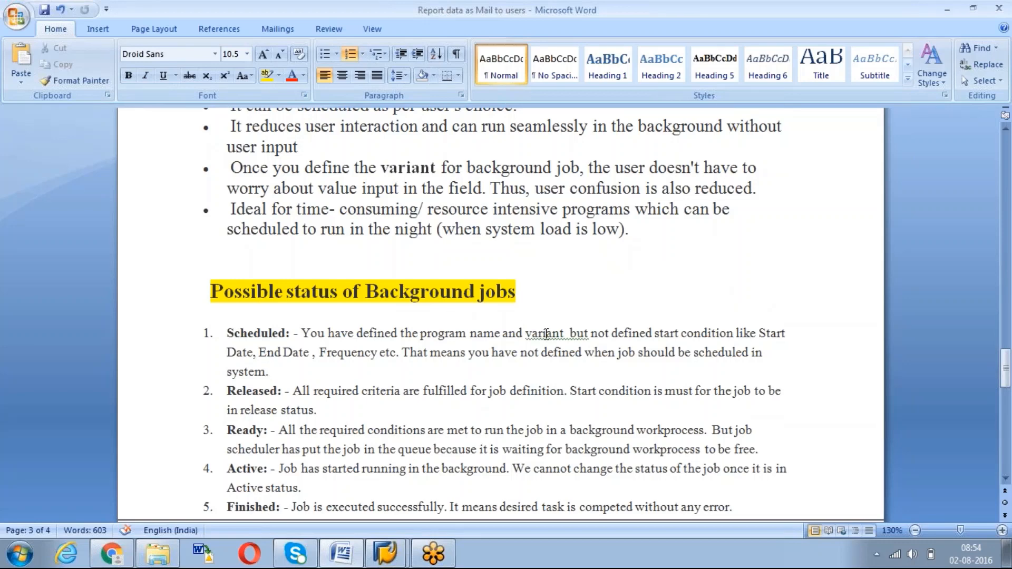
pyautogui.rightClick(567, 336)
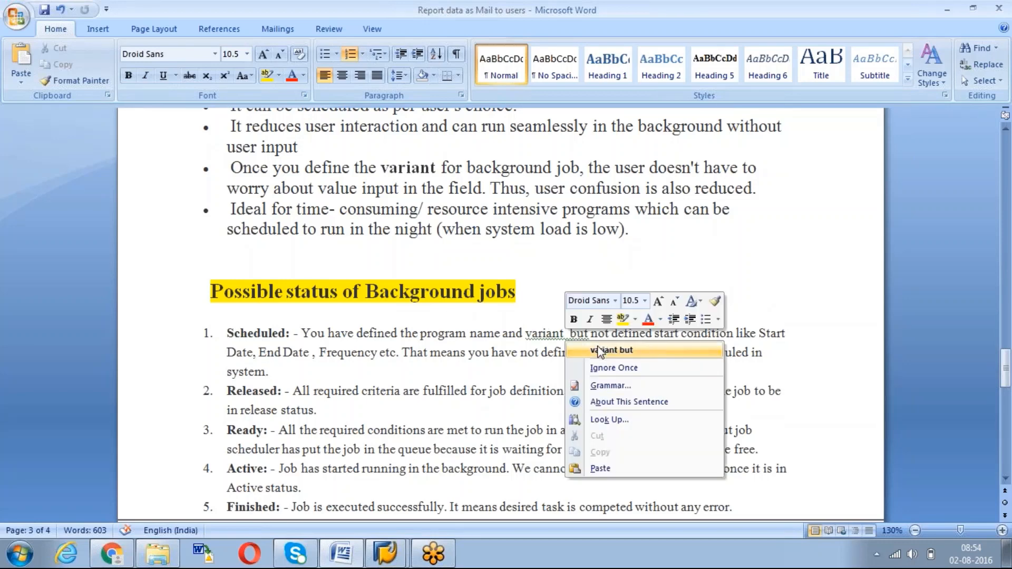
pyautogui.click(611, 350)
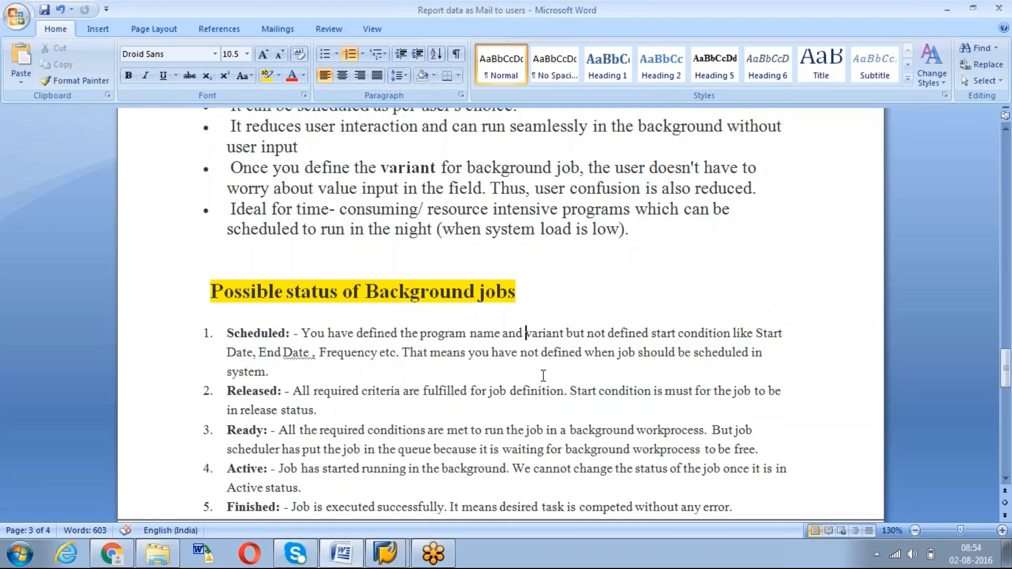
# Jump to the document top, switch to SAP and enter /nmb52
pyautogui.hotkey('ctrl', 'Home')
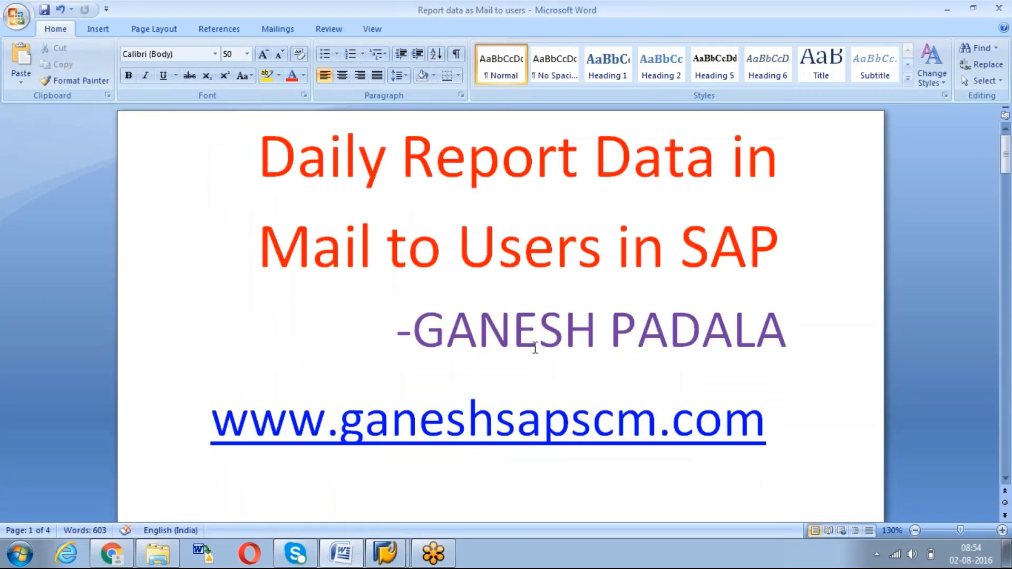
pyautogui.moveTo(389, 555)
pyautogui.click(358, 525)
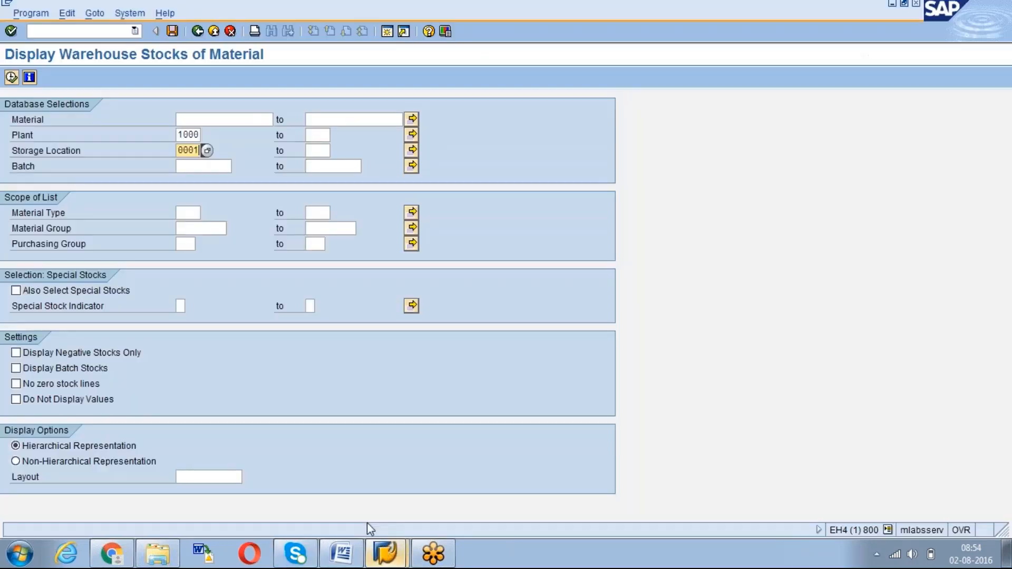
pyautogui.hotkey('ctrl', '/')
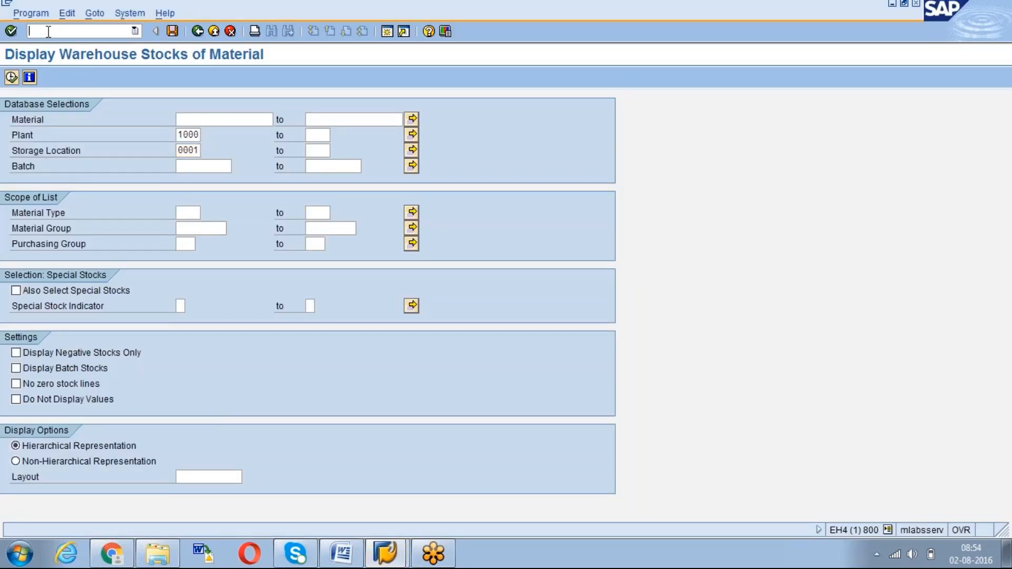
pyautogui.write('/nmb52')
pyautogui.press('Return')
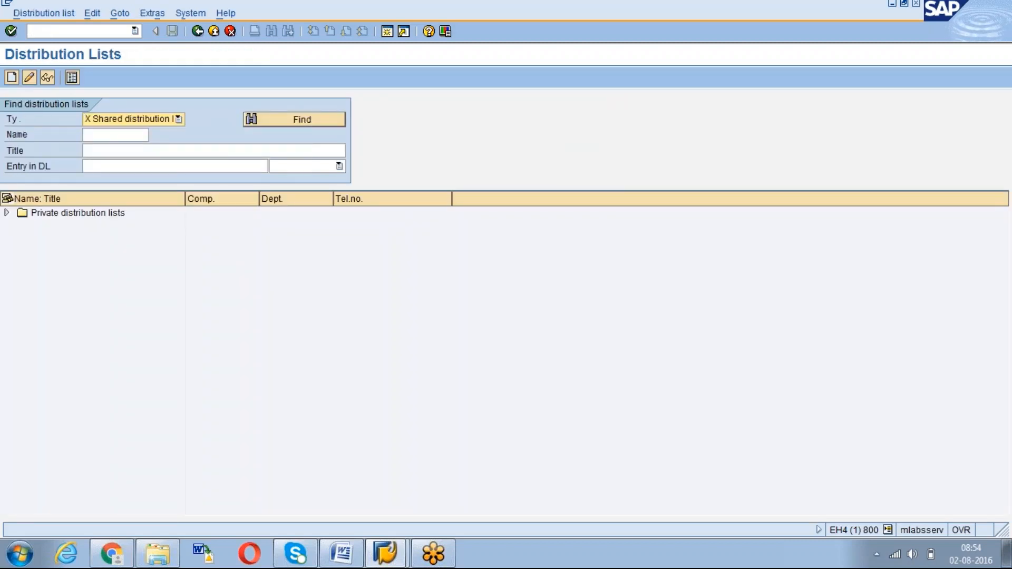
# Keep the distribution list type on Shared distribution list, leaving other criteria empty
pyautogui.click(178, 119)
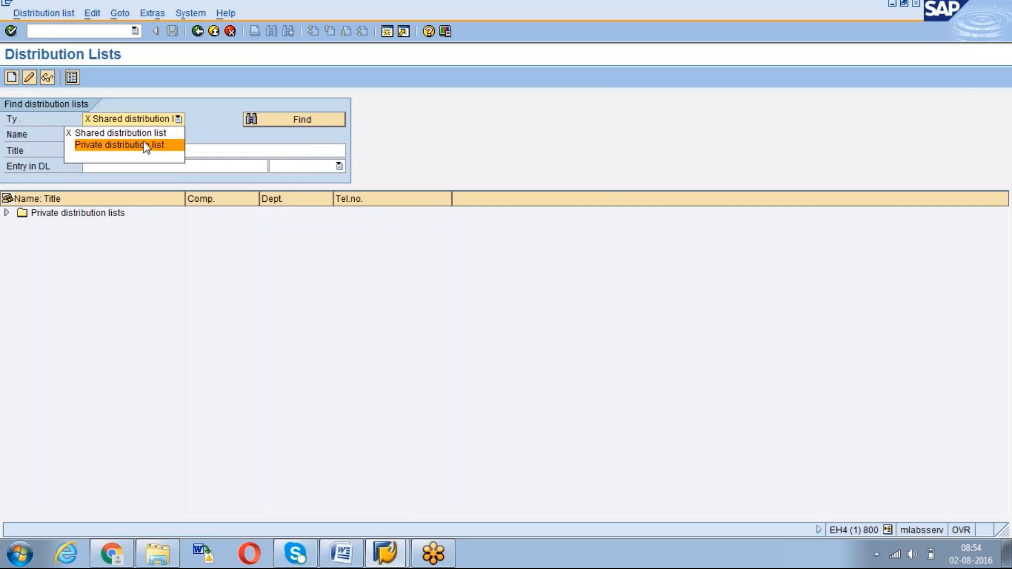
pyautogui.click(122, 132)
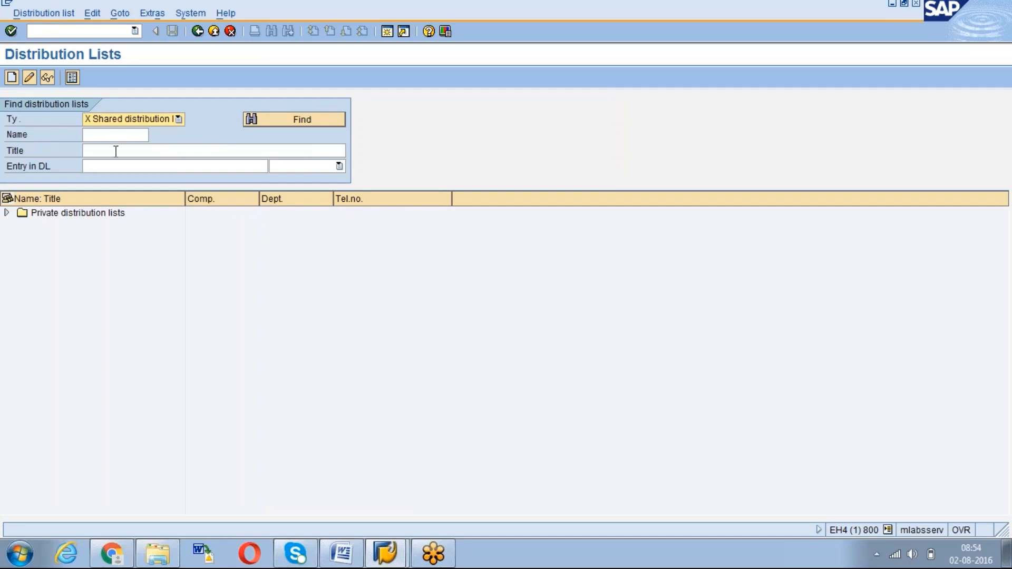
pyautogui.press('Tab')
pyautogui.press('Tab')
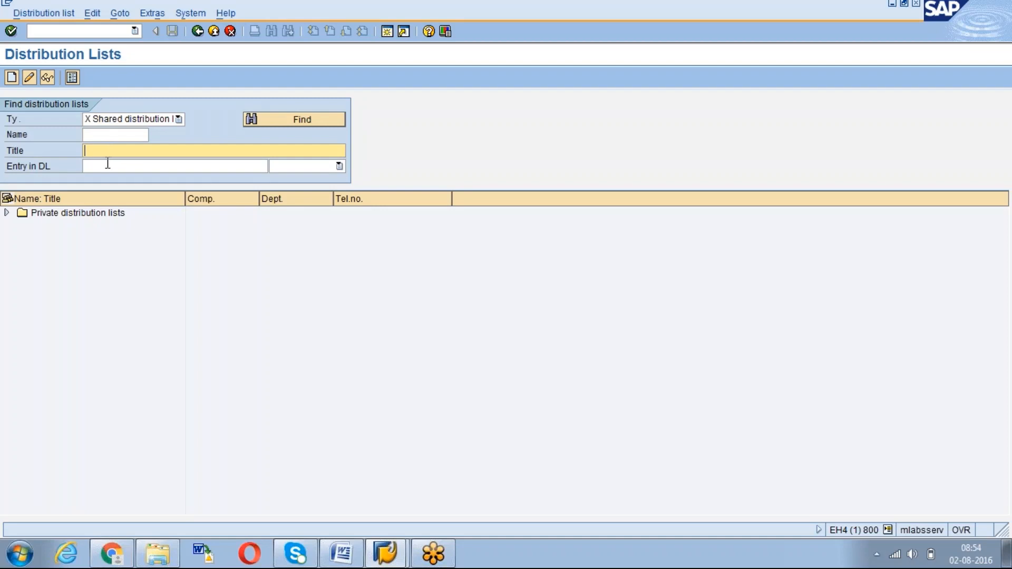
pyautogui.press('Tab')
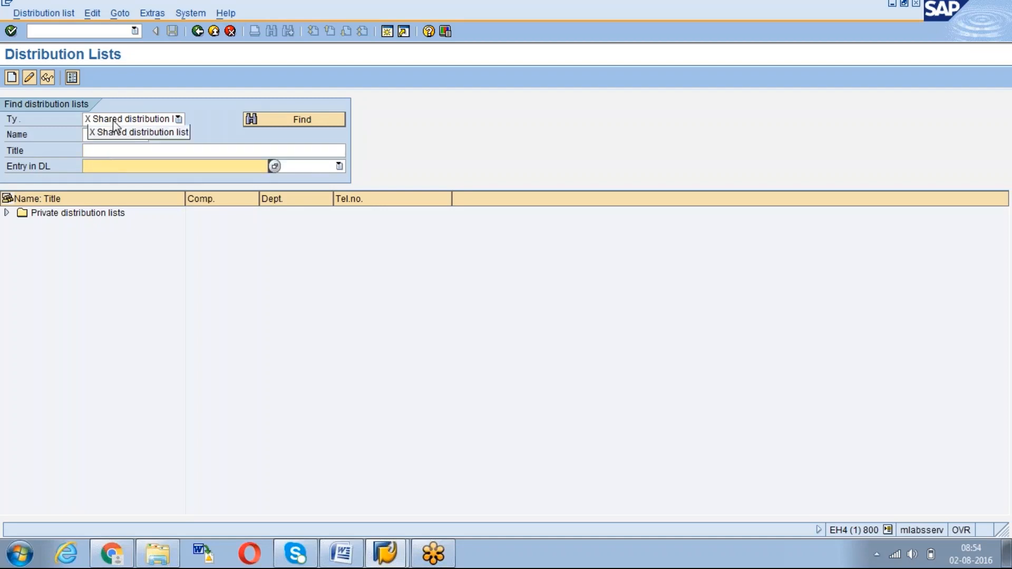
# Create distribution list LX02_Report titled 'Test Report Data for LX02'
pyautogui.click(12, 79)
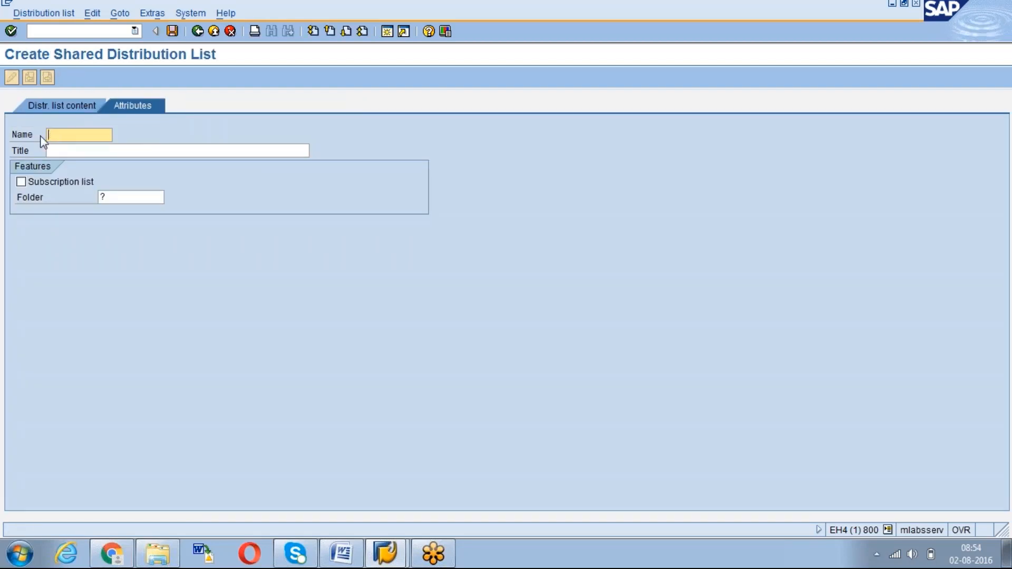
pyautogui.write('LX02_Report')
pyautogui.click(62, 152)
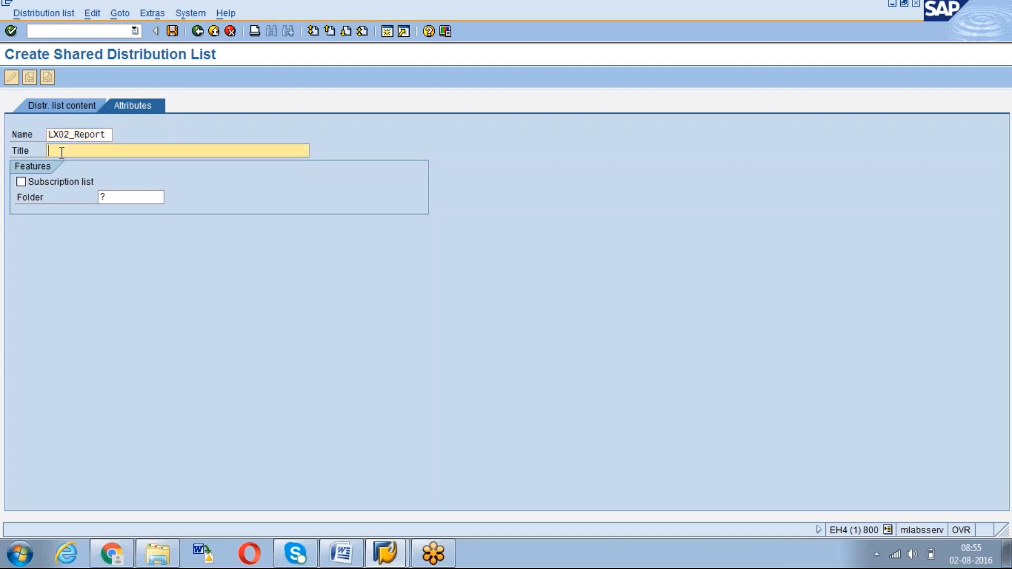
pyautogui.write('Test Report DataLX02')
# Check the Subscription list F1 help, untick it, and attempt to save without a folder
pyautogui.click(115, 196)
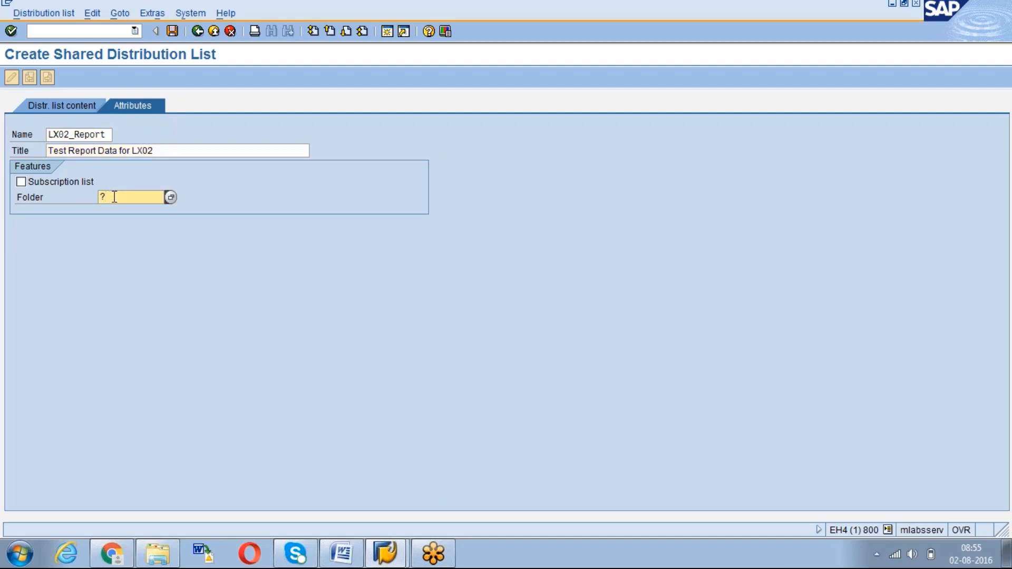
pyautogui.click(21, 181)
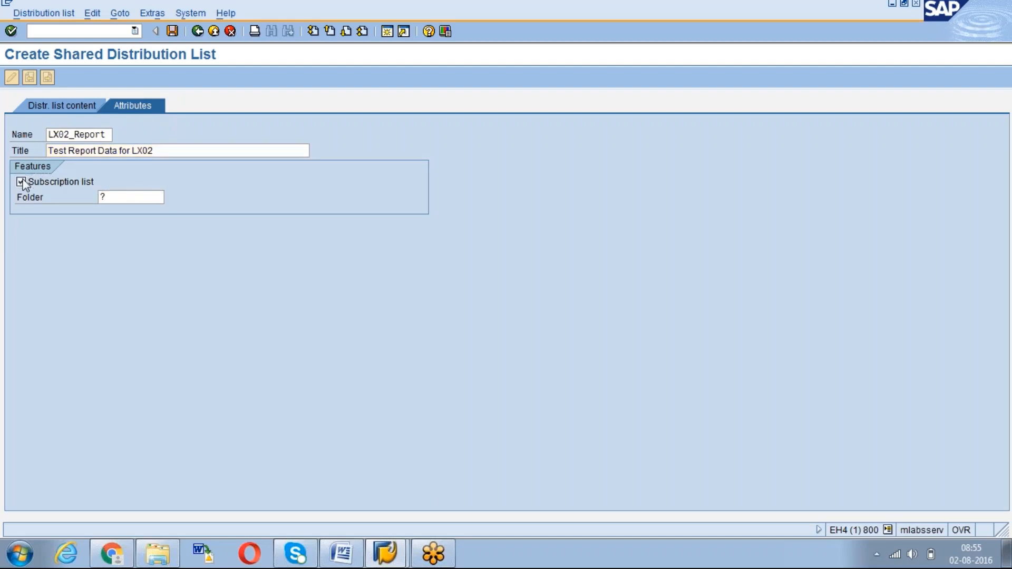
pyautogui.press('F1')
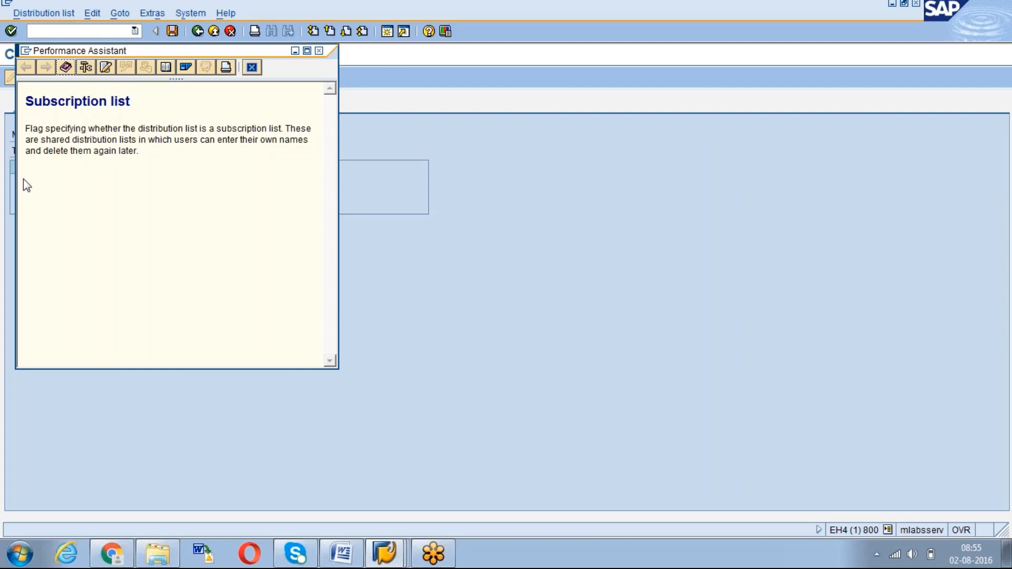
pyautogui.click(252, 68)
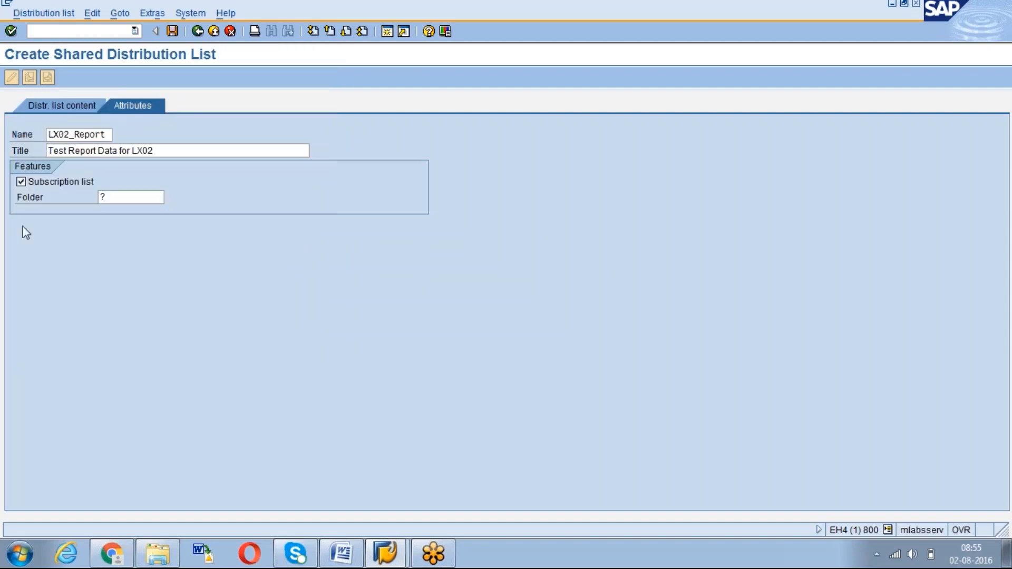
pyautogui.click(116, 197)
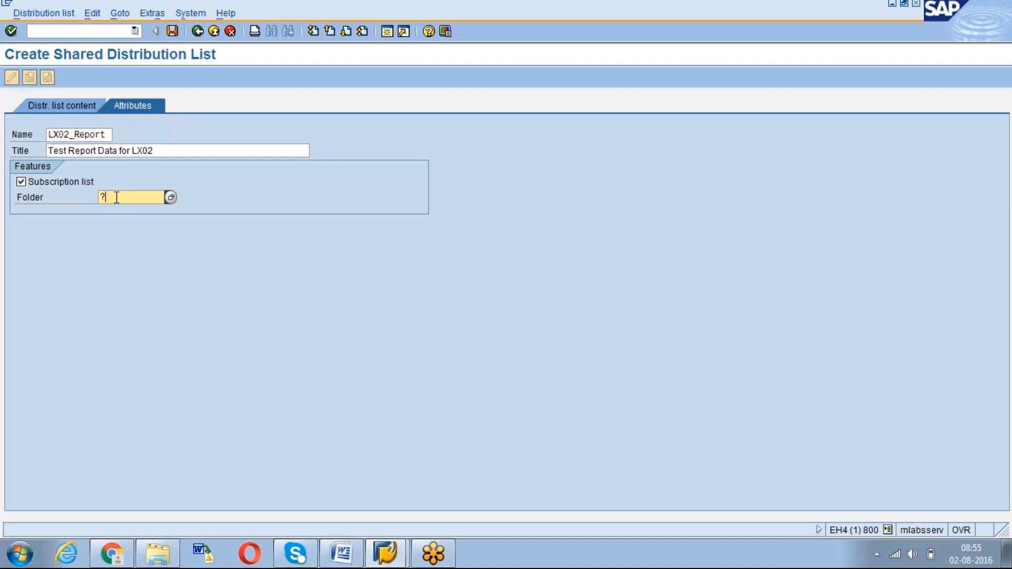
pyautogui.click(21, 182)
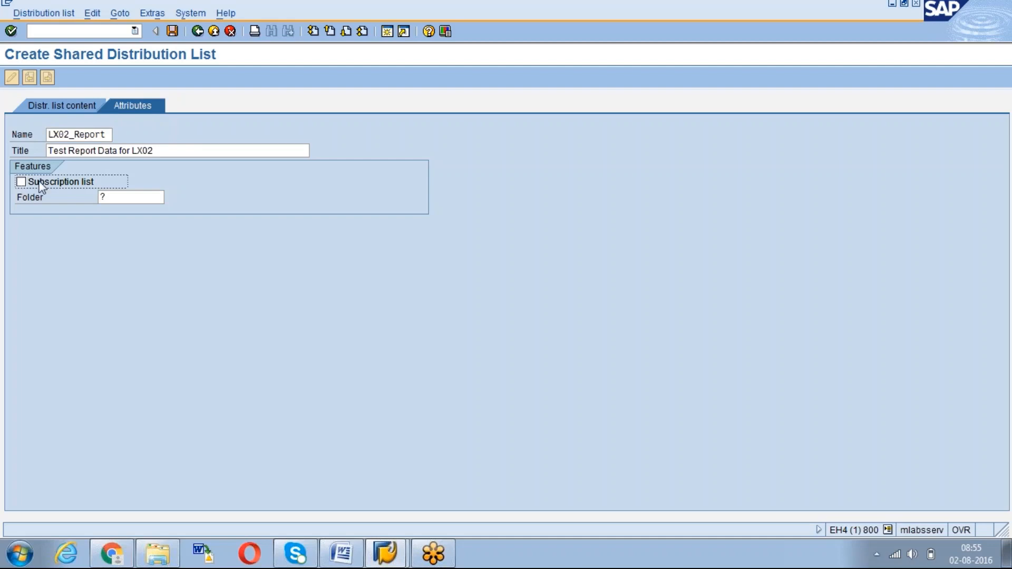
pyautogui.click(62, 106)
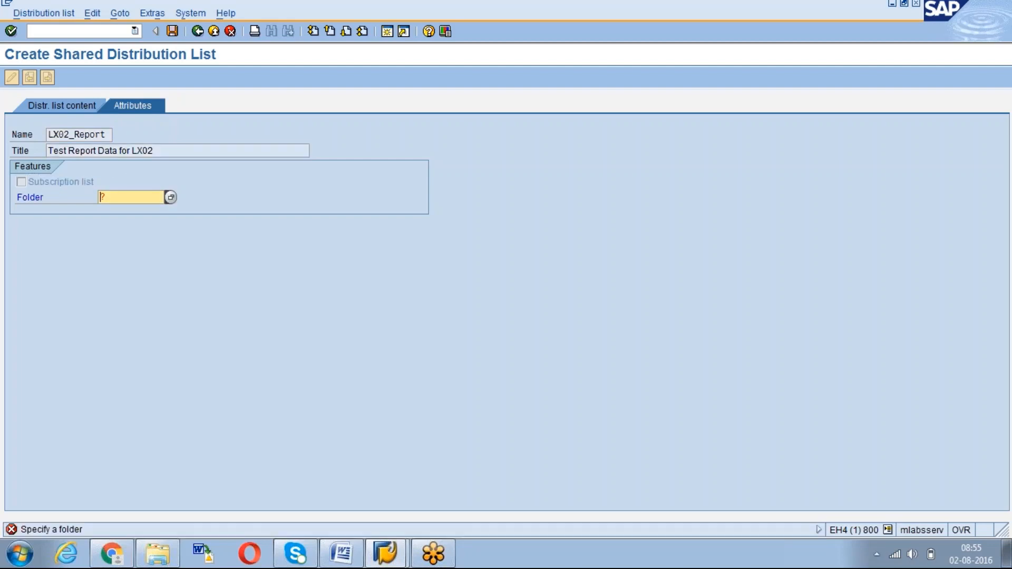
# Create shared folder LX02_REPORT described 'Folder for LX02 daily report'
pyautogui.click(170, 197)
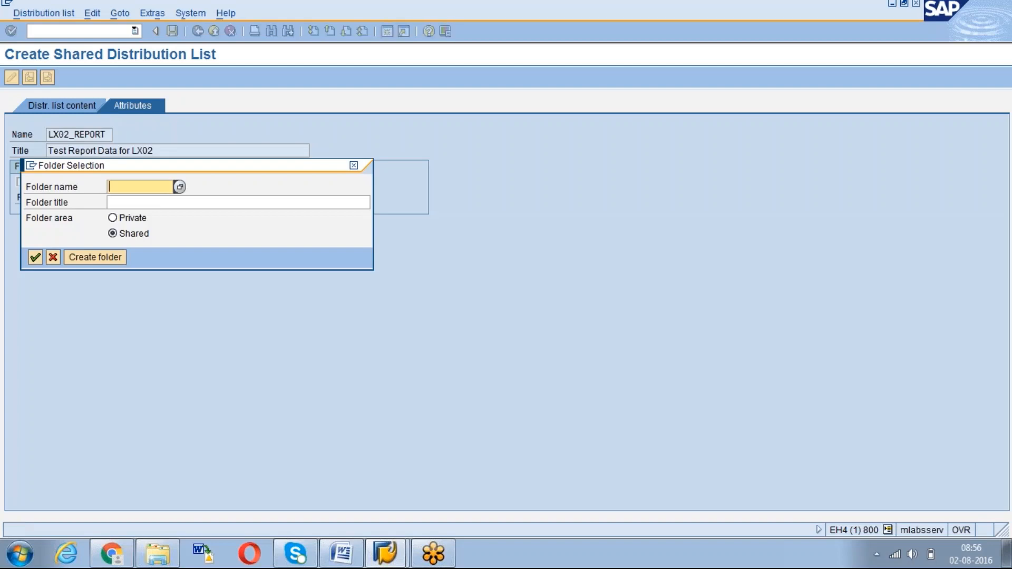
pyautogui.click(35, 258)
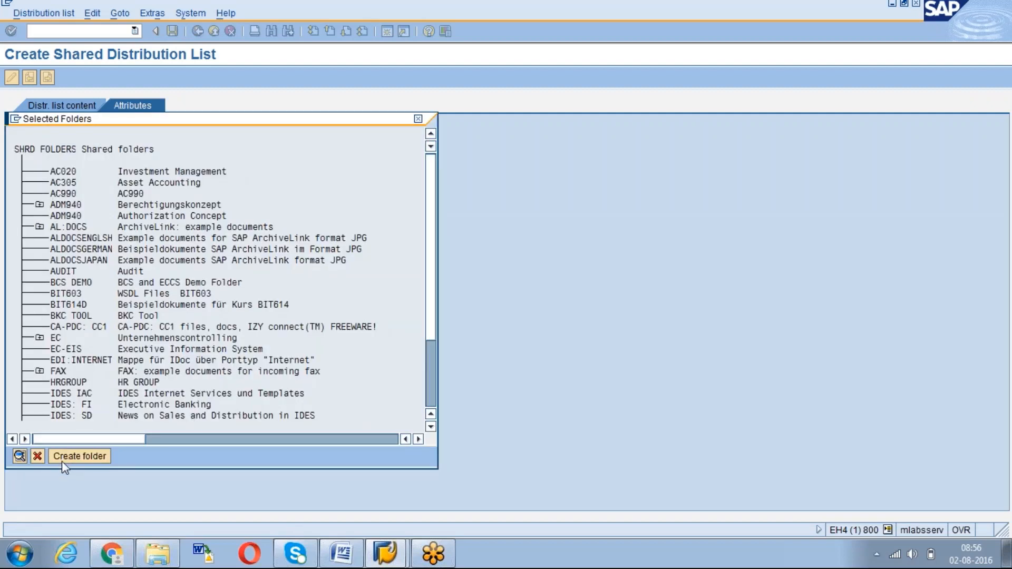
pyautogui.click(69, 456)
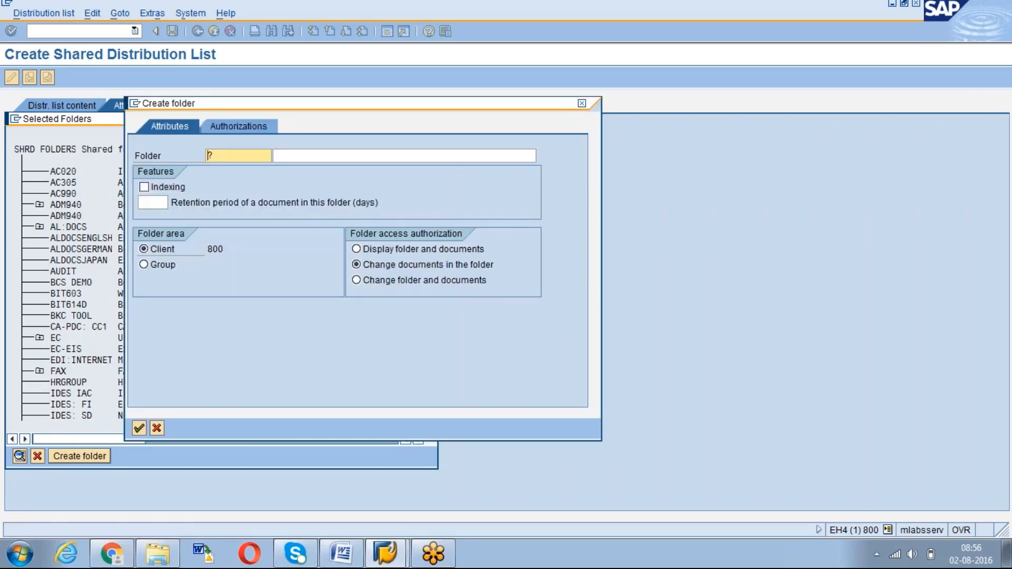
pyautogui.write('LA')
pyautogui.write('0')
pyautogui.write('2')
pyautogui.write('_R')
pyautogui.write('eport')
pyautogui.press('Tab')
pyautogui.write('Re')
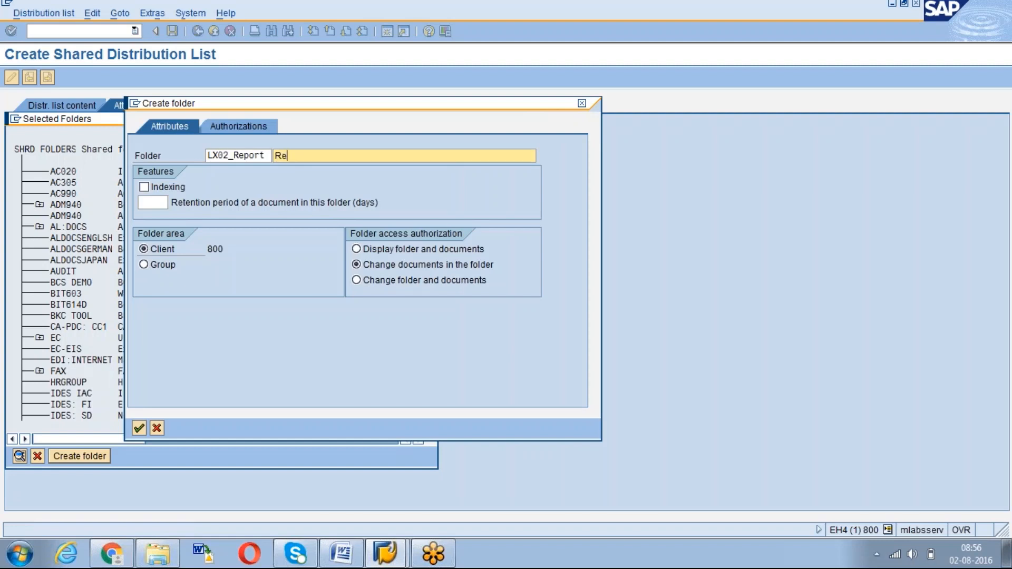
pyautogui.press('BackSpace')
pyautogui.press('BackSpace')
pyautogui.write('Folder for LX02 daily report')
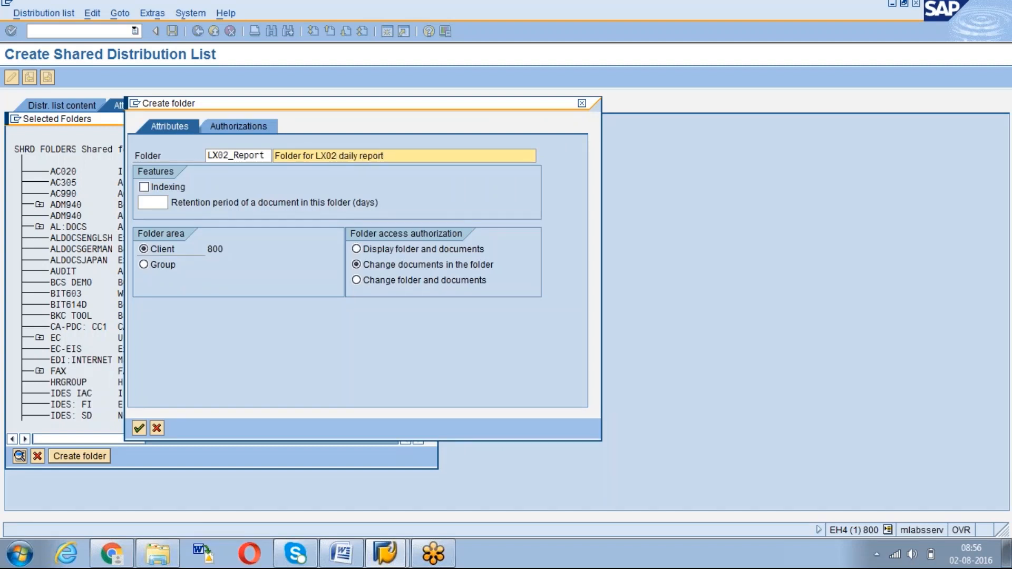
pyautogui.click(135, 429)
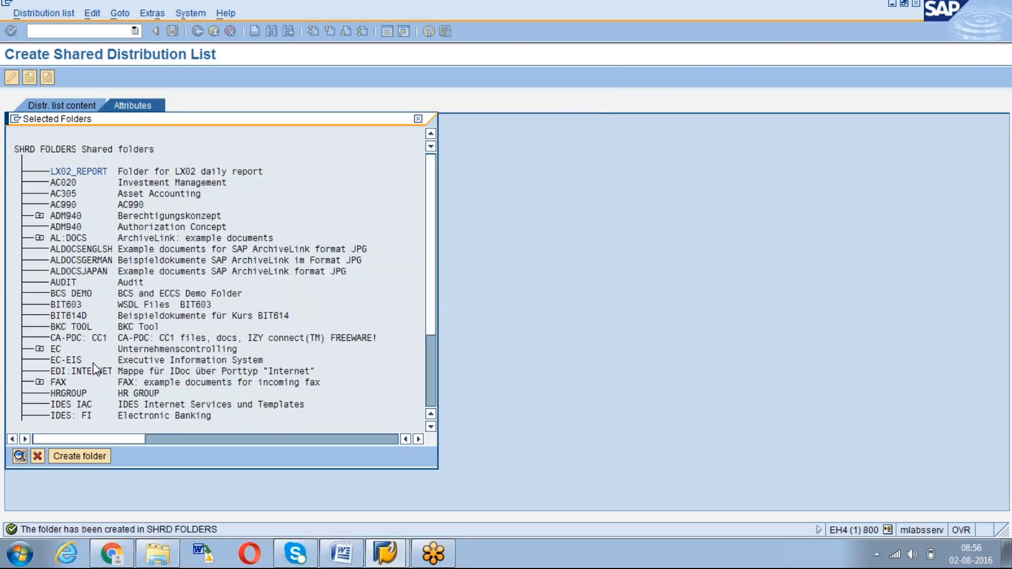
# Assign folder LX02_REPORT to the distribution list and save it
pyautogui.click(84, 172)
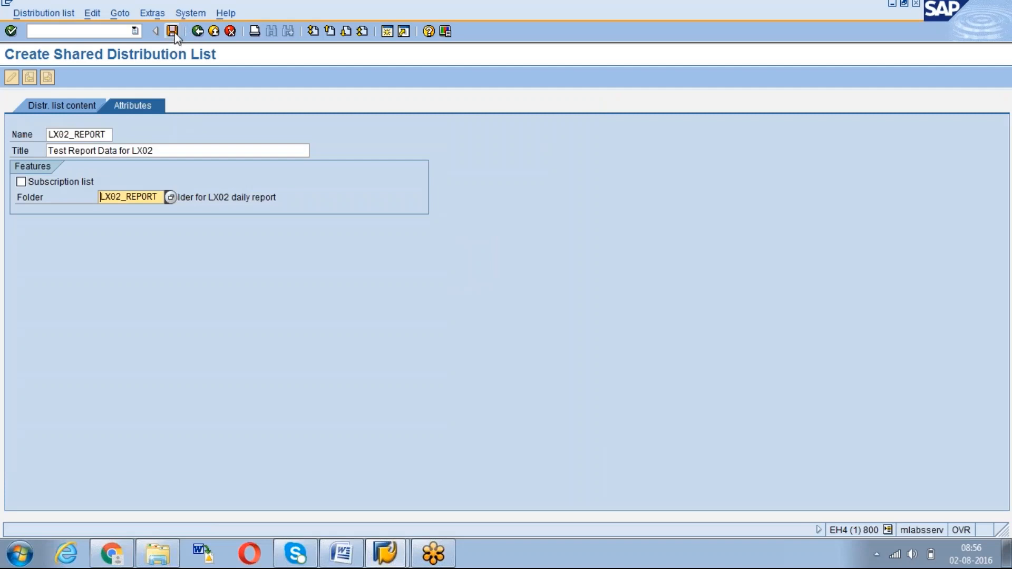
pyautogui.click(21, 182)
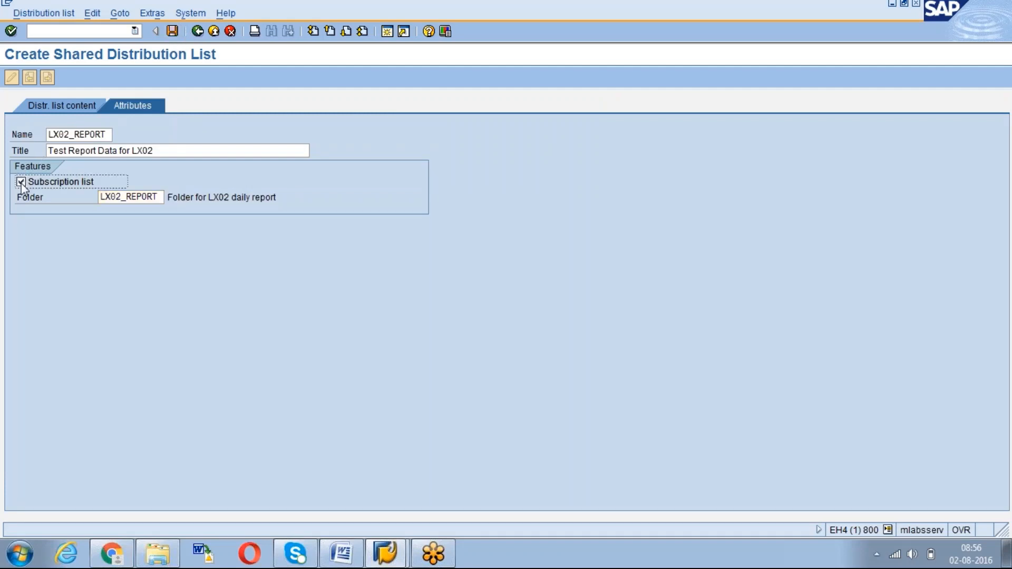
pyautogui.click(21, 183)
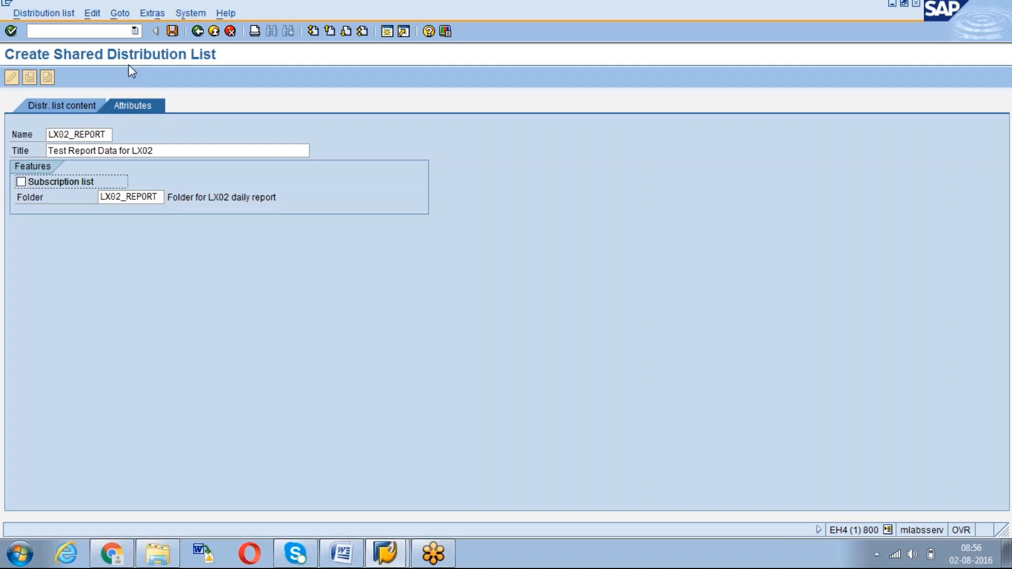
pyautogui.click(172, 31)
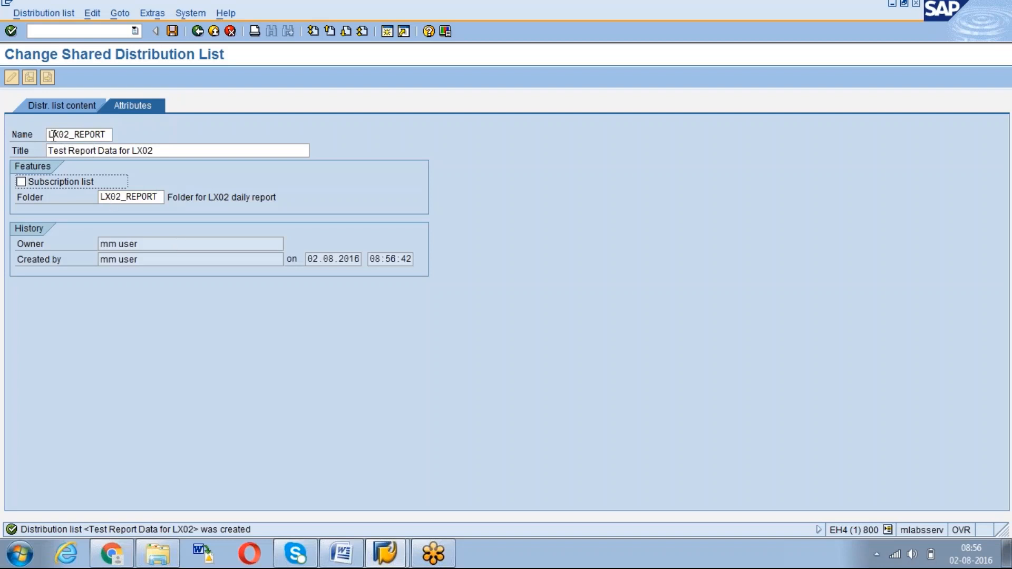
# Back in the overview, expand Shared distribution lists and select LX02_REPORT
pyautogui.click(108, 135)
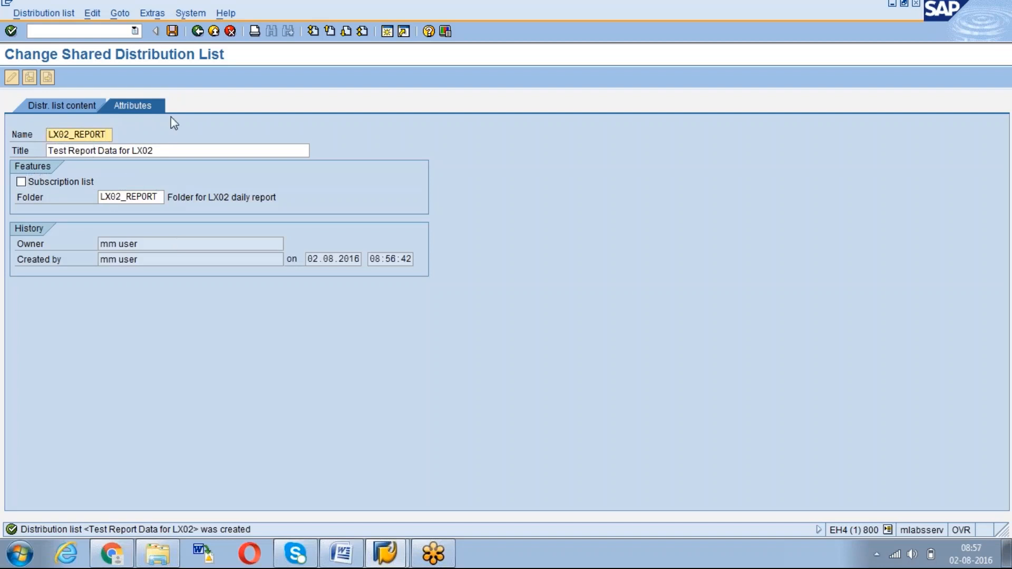
pyautogui.click(198, 32)
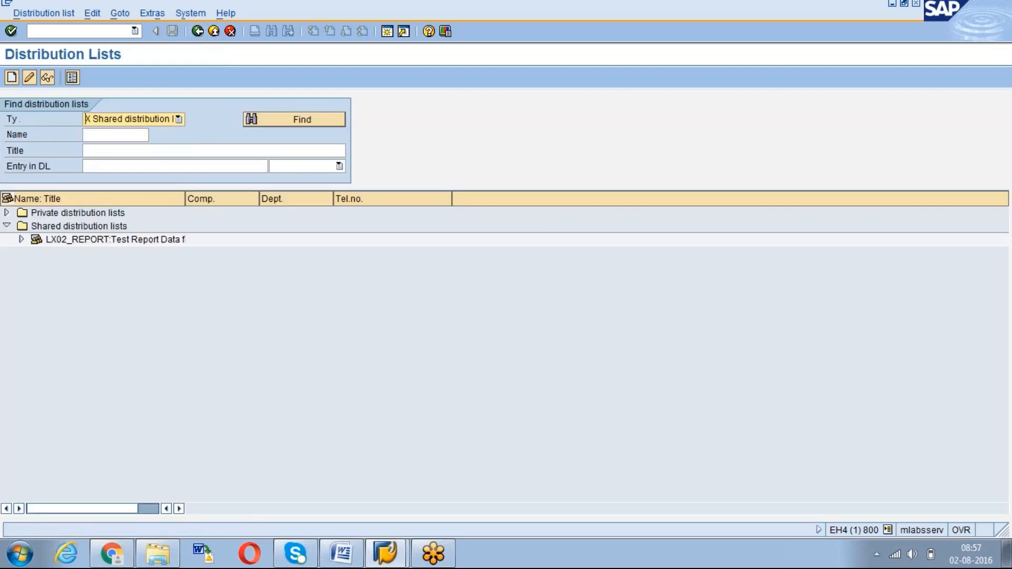
pyautogui.click(69, 226)
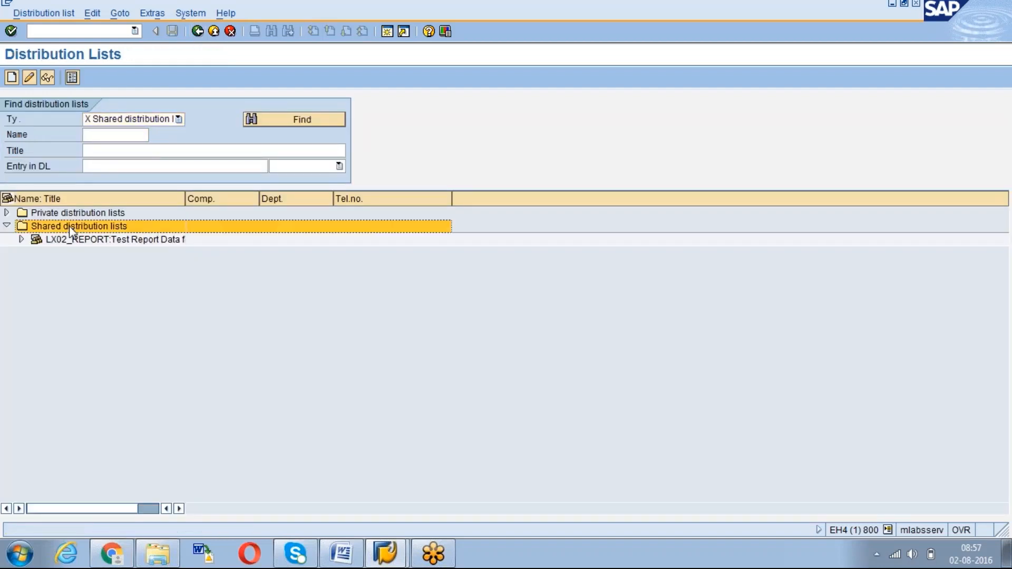
pyautogui.click(68, 240)
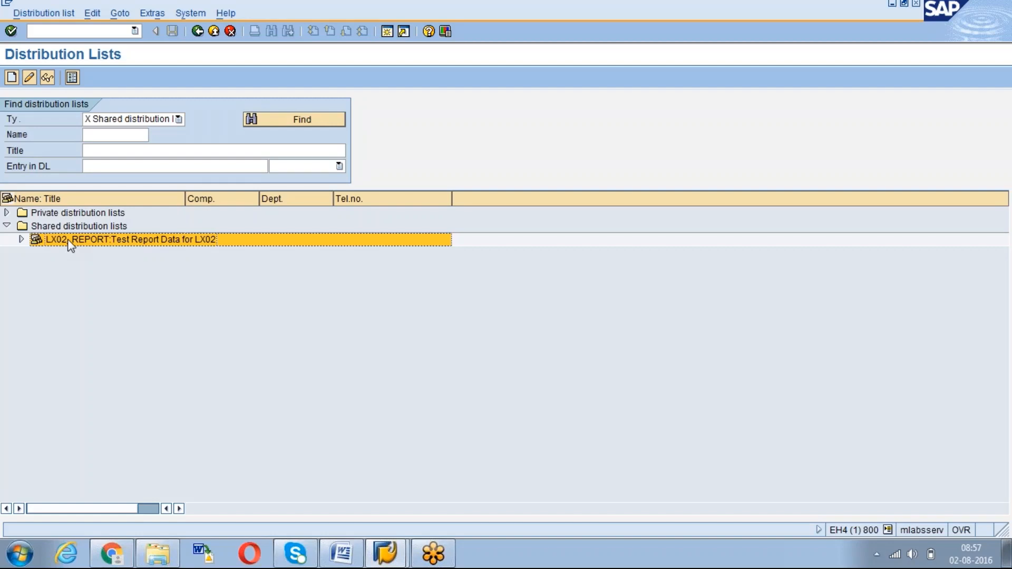
pyautogui.click(21, 240)
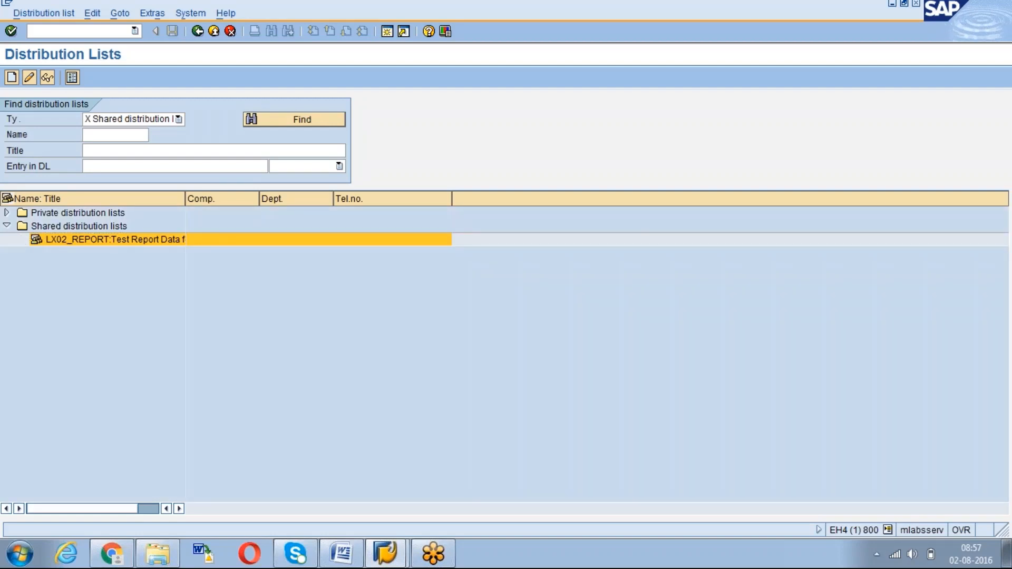
pyautogui.click(58, 241)
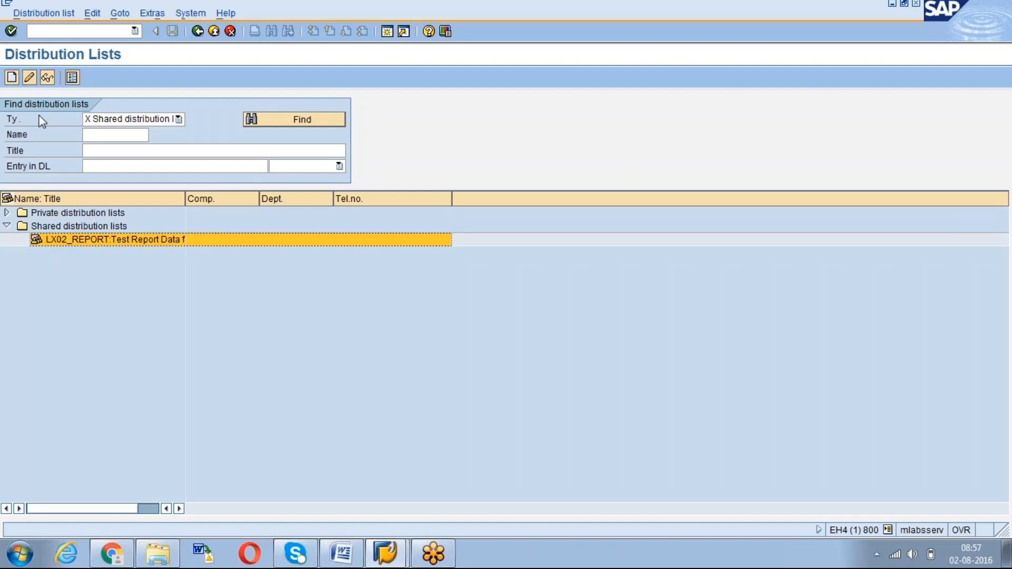
# Enter an external recipient's e-mail address in LX02_REPORT's Recipient field
pyautogui.click(29, 79)
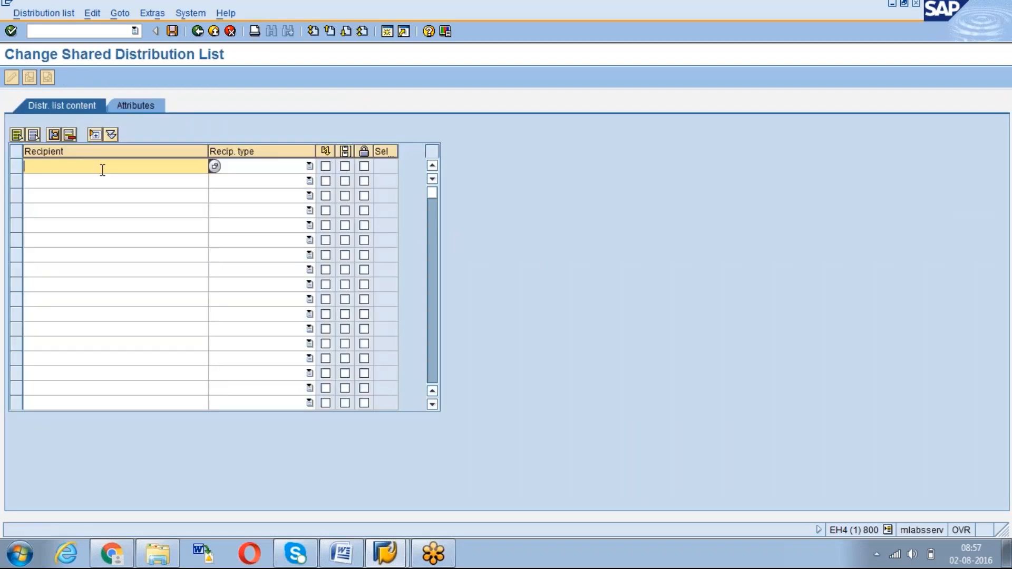
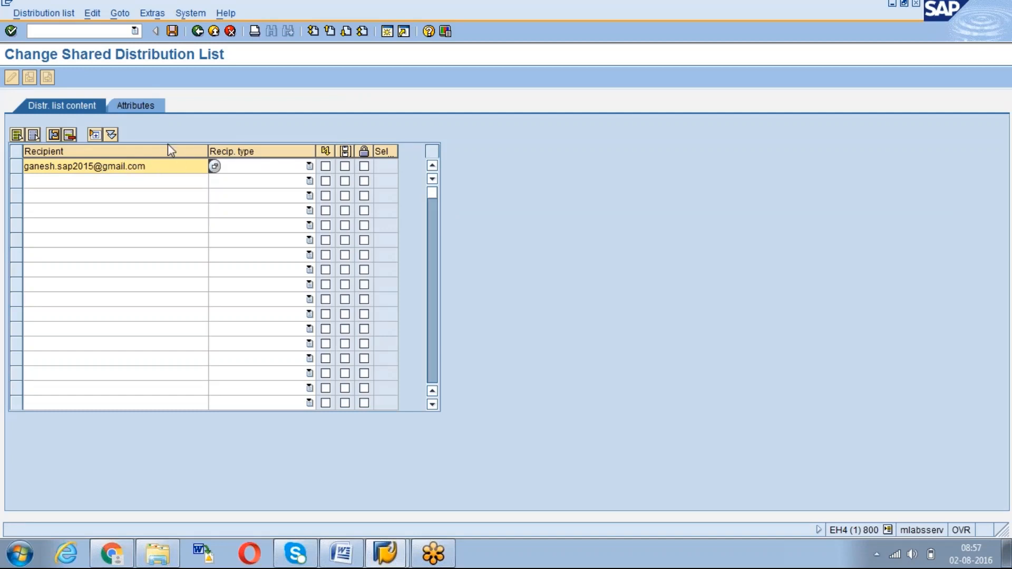
pyautogui.click(310, 166)
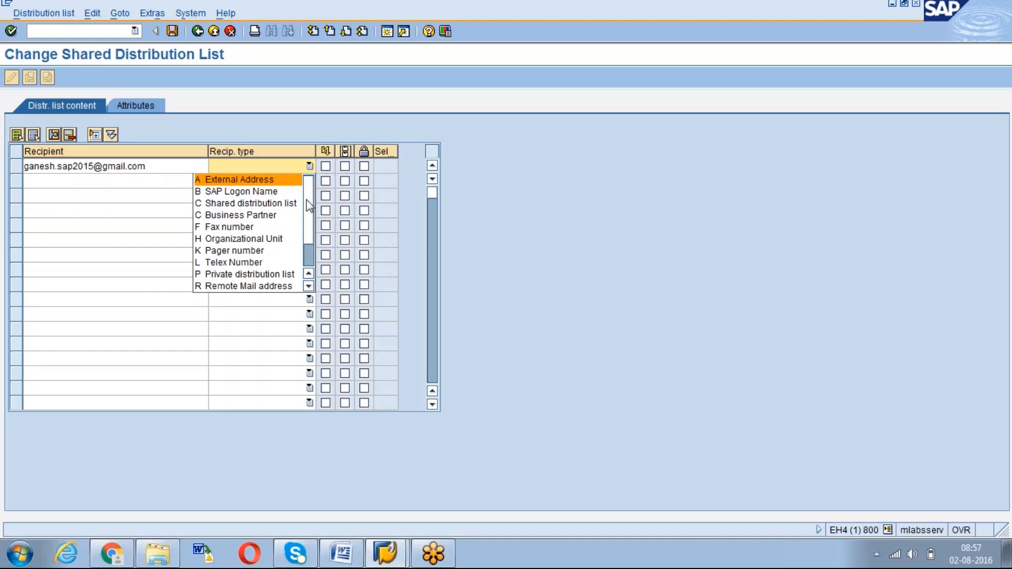
# Set the recipient type to U Internet address, view the list attributes, then go to the Word notes
pyautogui.scroll(-1, 312, 206)
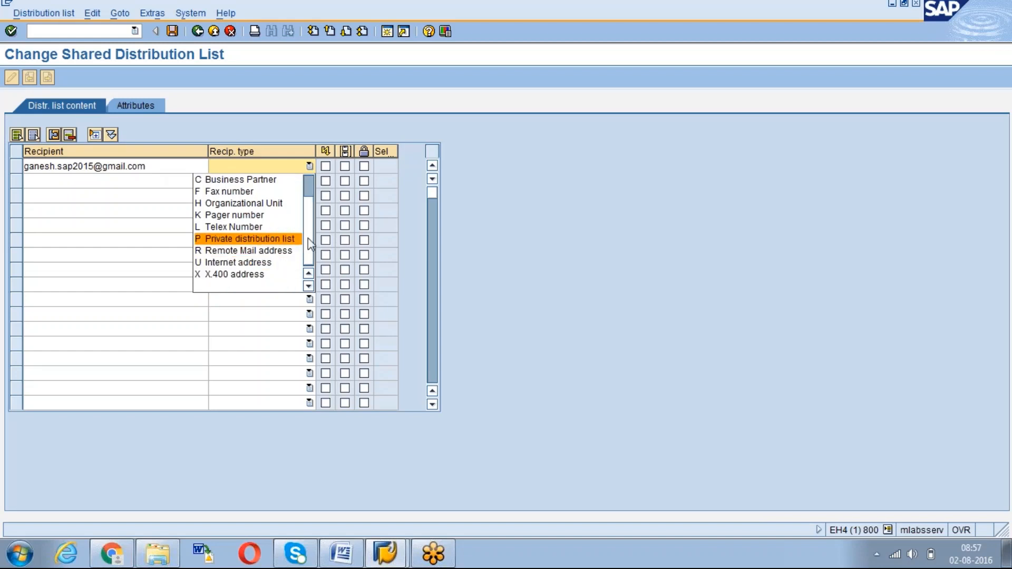
pyautogui.scroll(3, 306, 224)
pyautogui.scroll(-3, 308, 208)
pyautogui.click(267, 265)
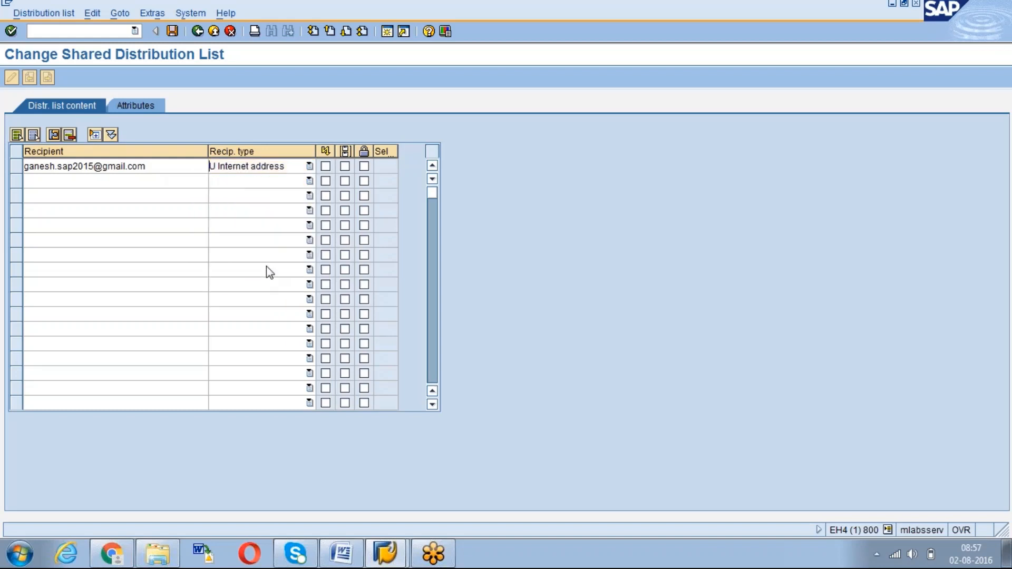
pyautogui.click(130, 106)
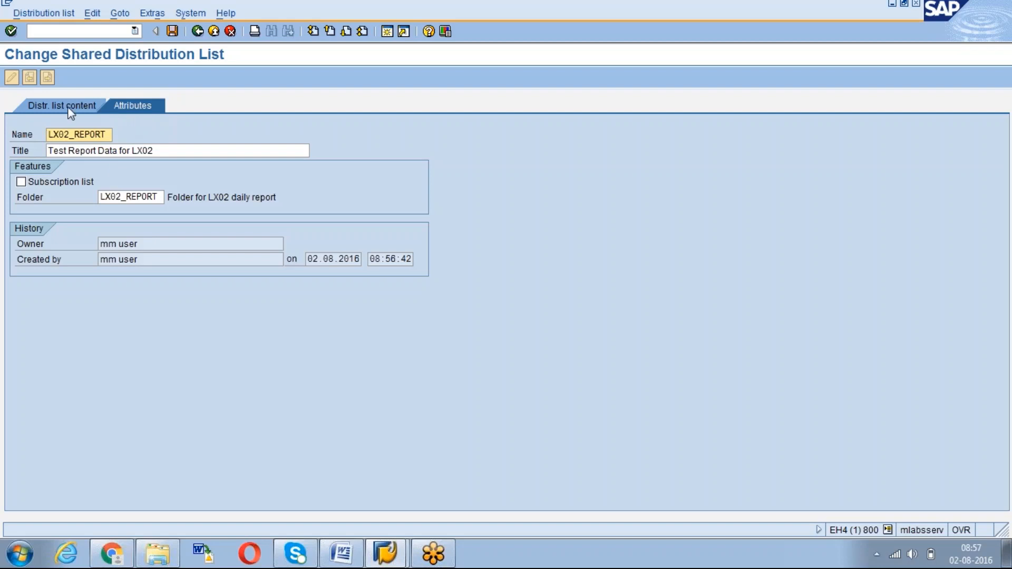
pyautogui.click(341, 555)
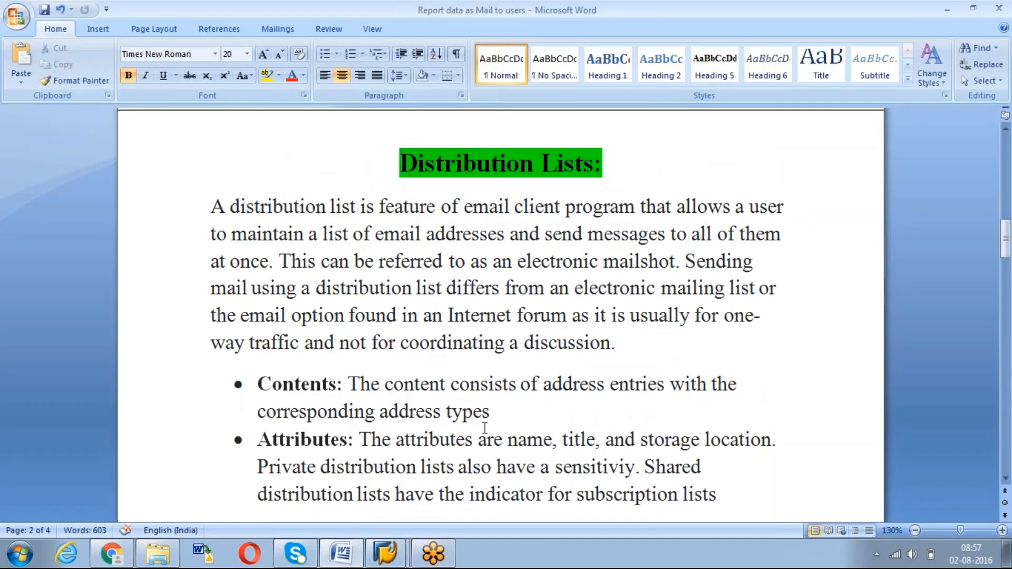
# Return from the Word notes to the SAP window
pyautogui.hotkey('alt', 'Tab')
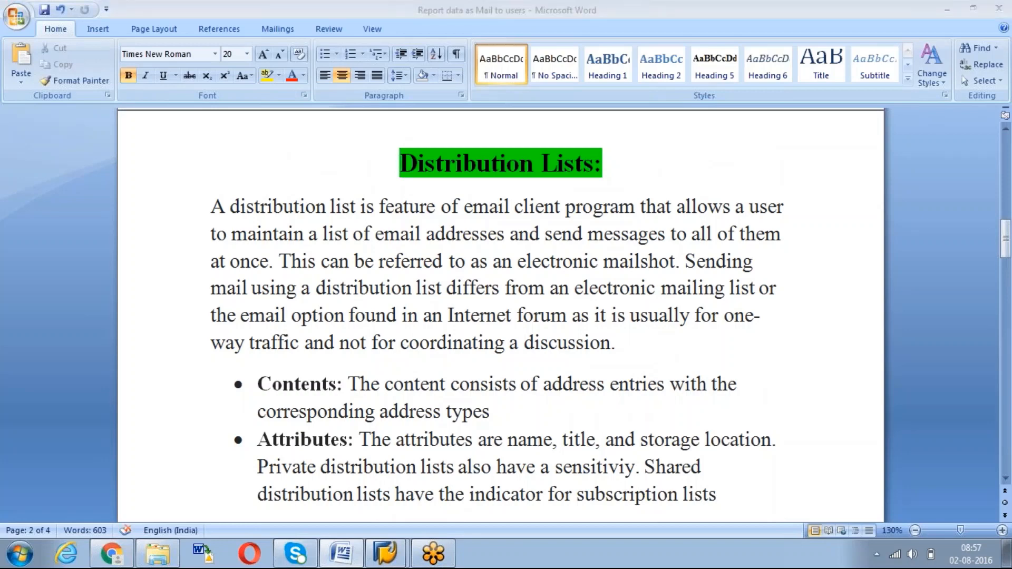
# Review LX02_REPORT's recipient entries without changes and go back to SAP Easy Access
pyautogui.click(123, 197)
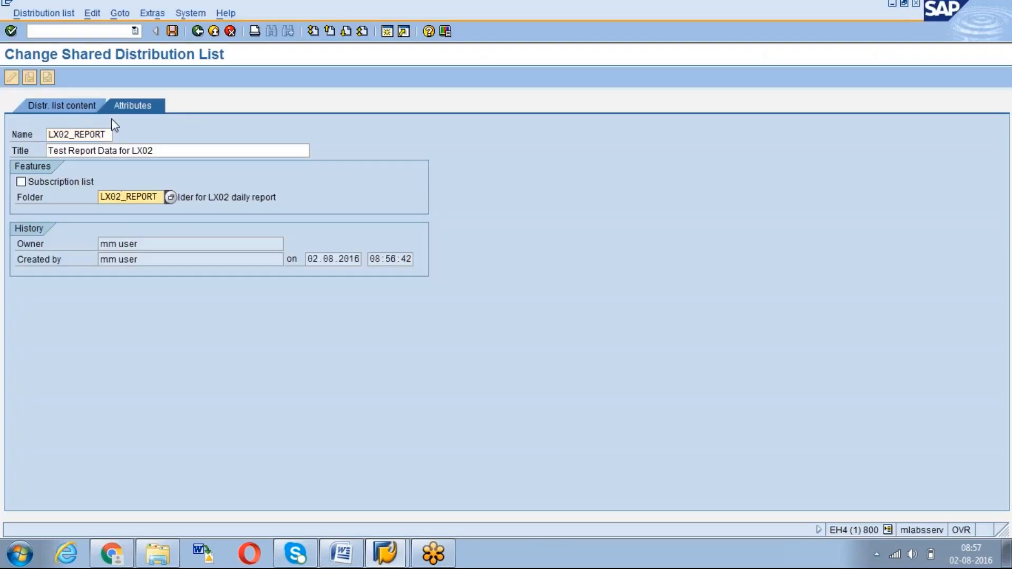
pyautogui.click(74, 109)
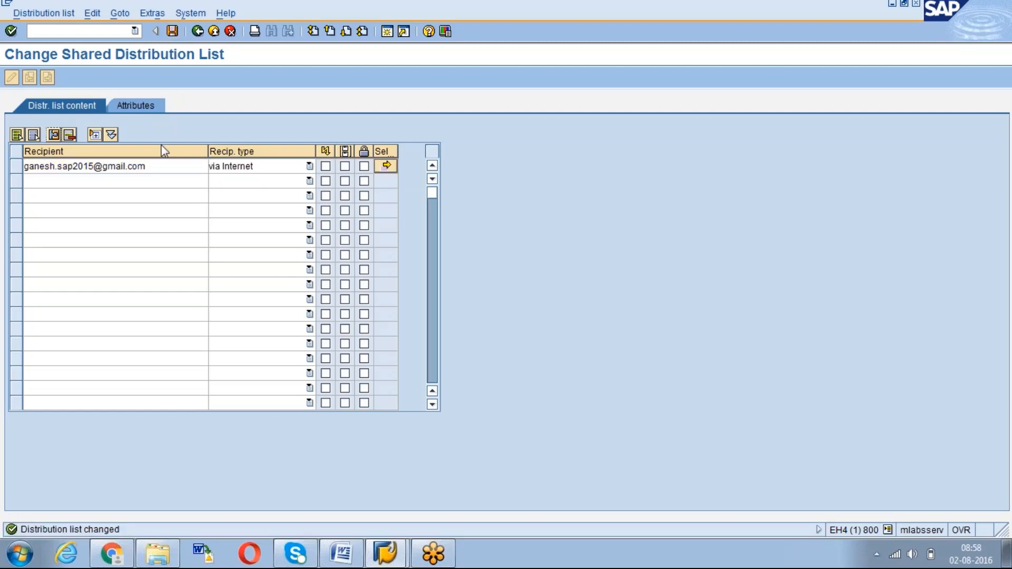
pyautogui.click(310, 167)
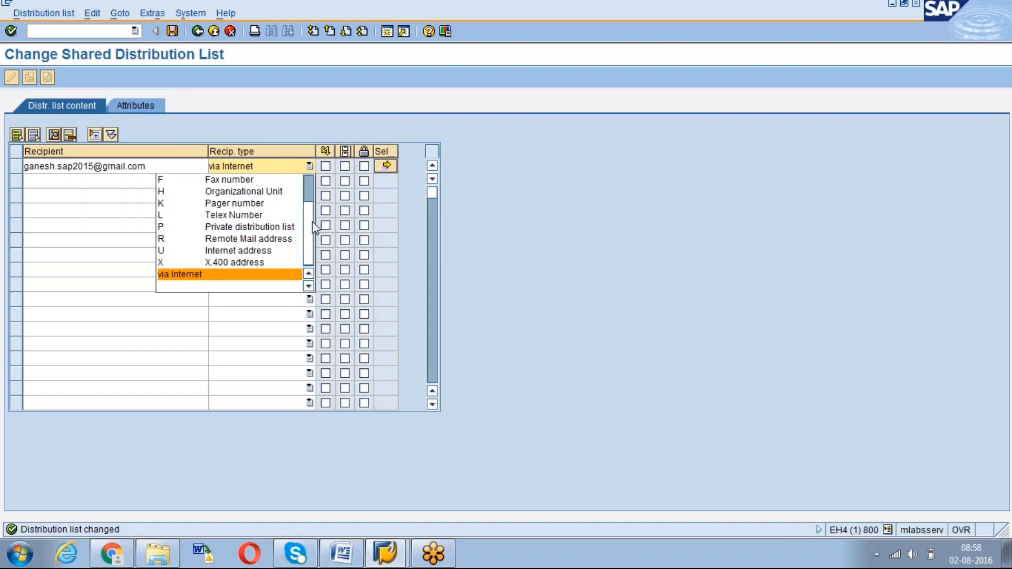
pyautogui.scroll(2, 310, 195)
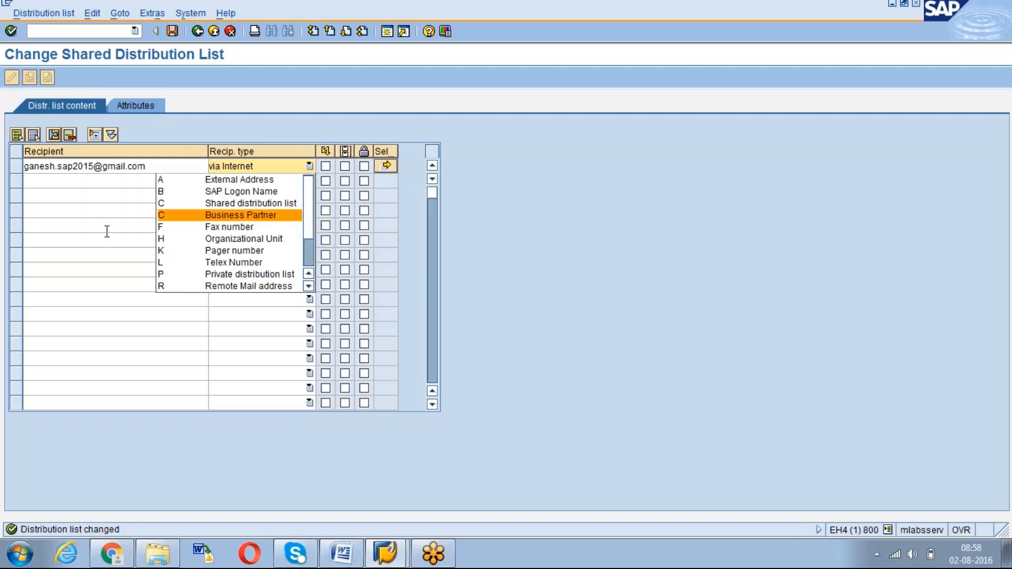
pyautogui.press('Escape')
pyautogui.click(197, 31)
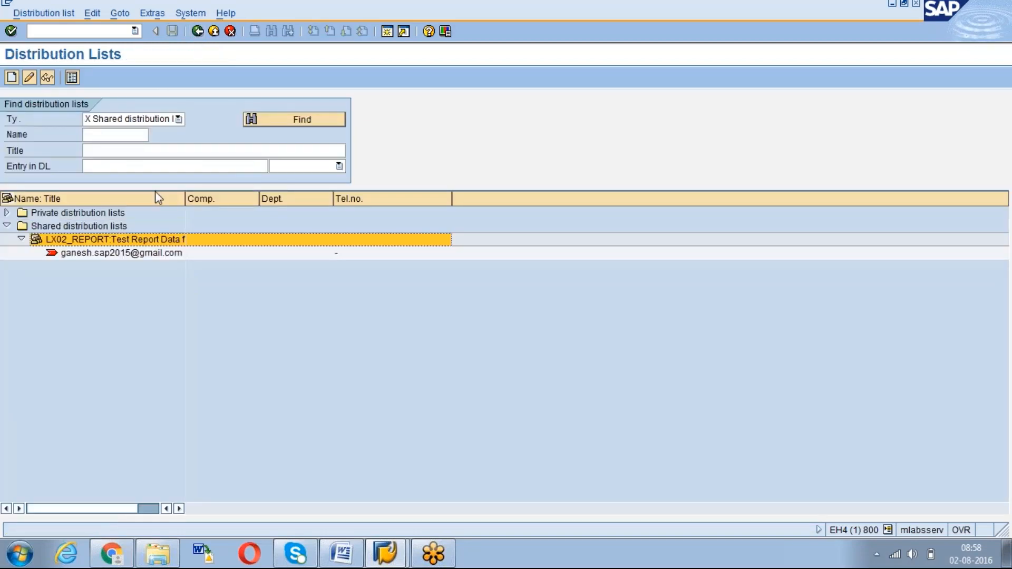
pyautogui.moveTo(185, 199); pyautogui.dragTo(220, 198)
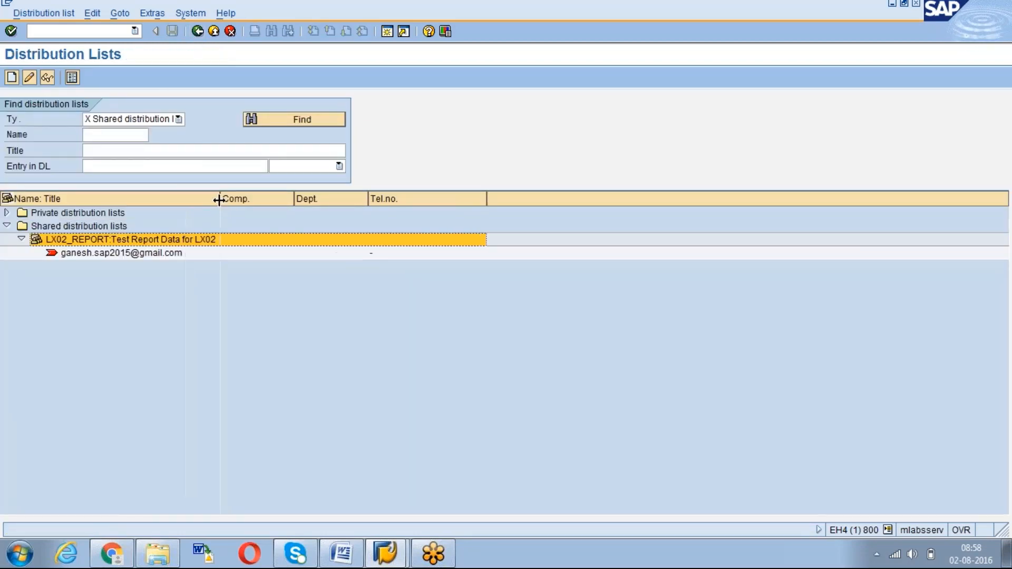
pyautogui.click(198, 31)
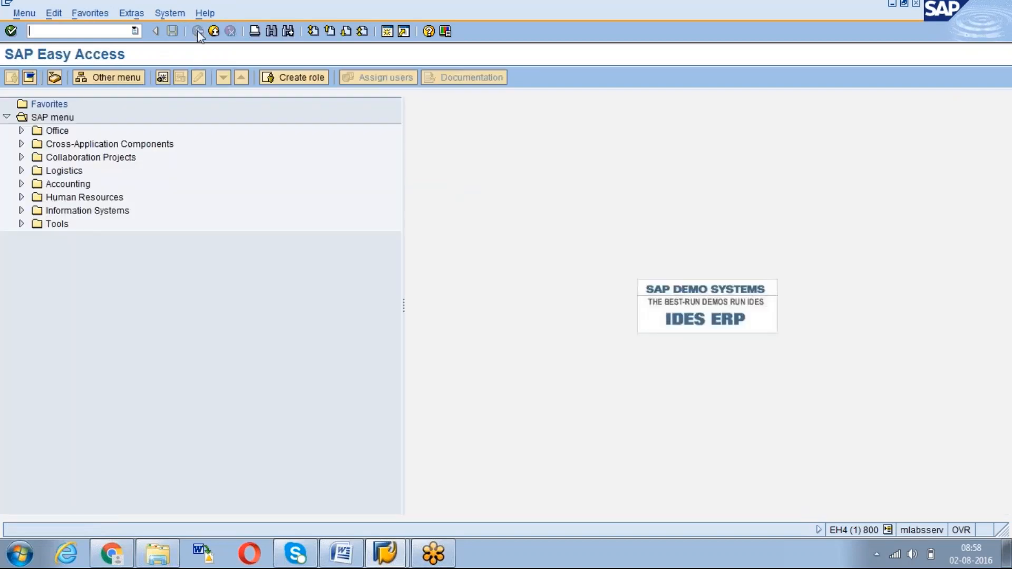
# In SO23, find all shared distribution lists and select LX02_REPORT
pyautogui.write('so23')
pyautogui.press('Return')
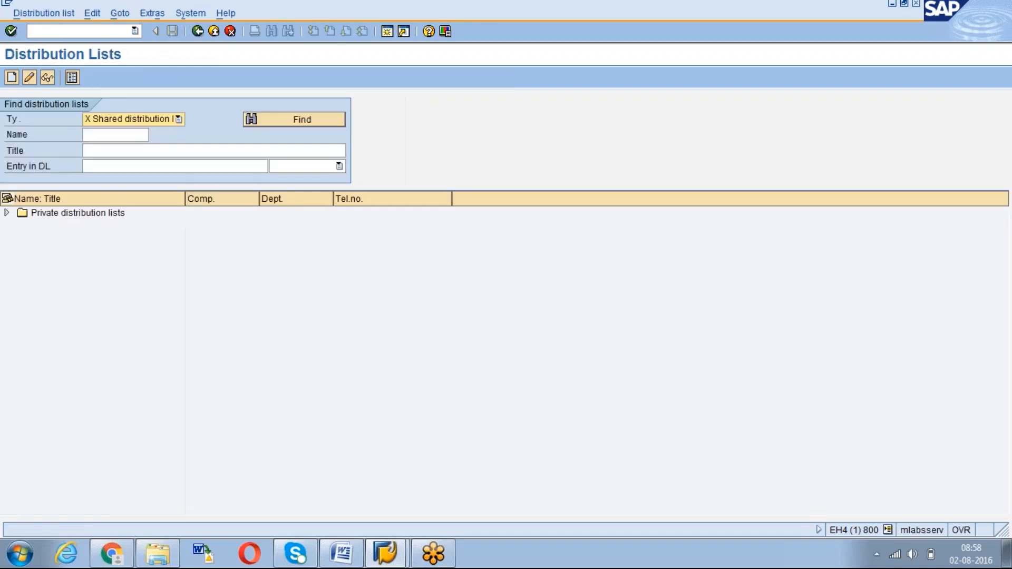
pyautogui.click(268, 120)
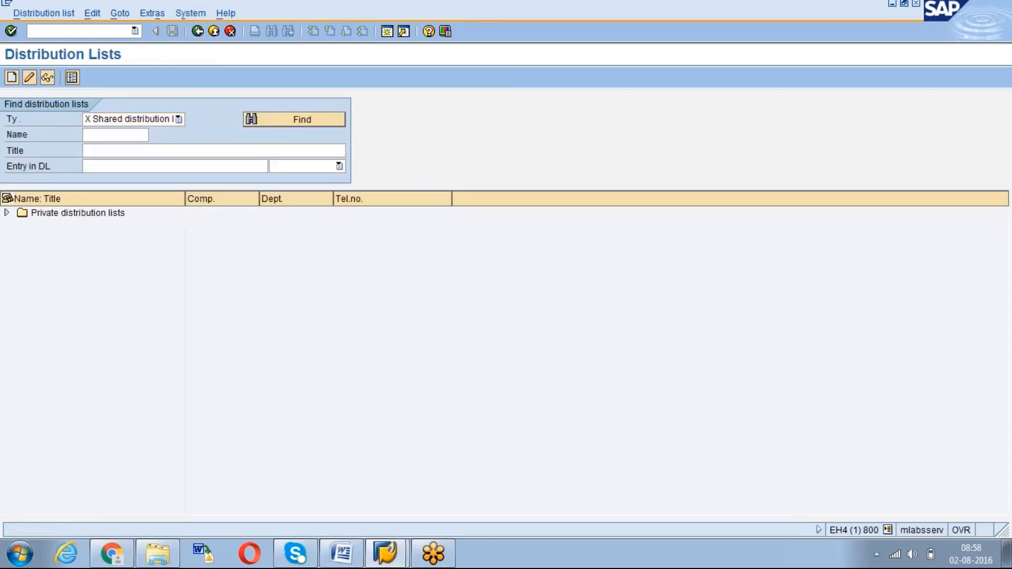
pyautogui.click(205, 262)
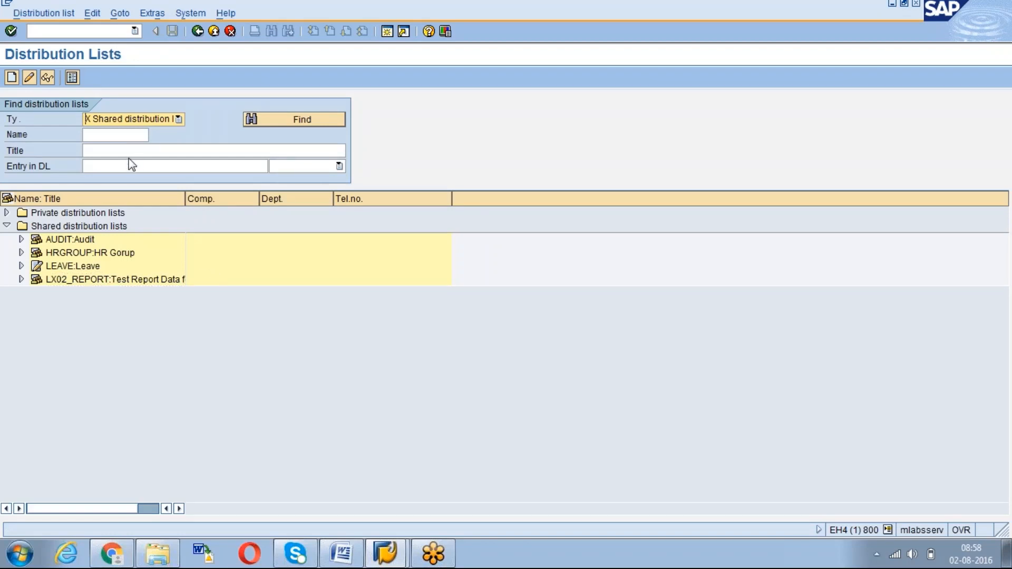
pyautogui.click(124, 280)
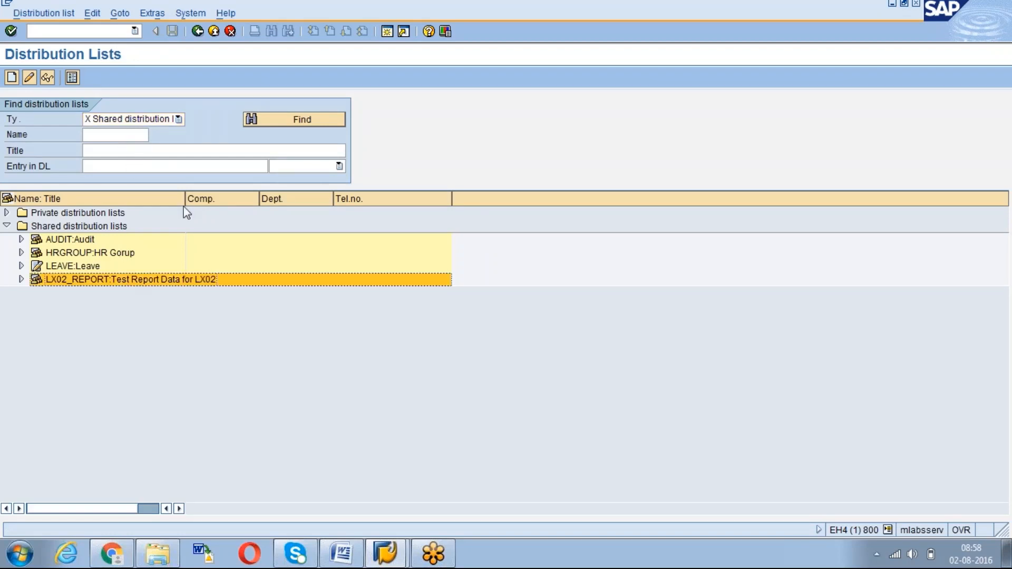
pyautogui.moveTo(185, 198); pyautogui.dragTo(246, 198)
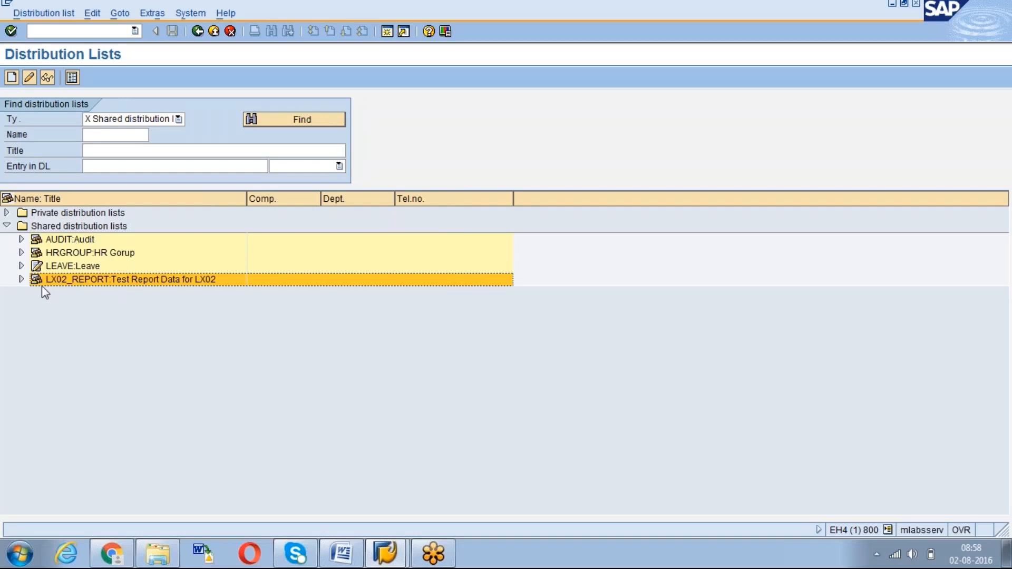
# Expand LX02_REPORT to check its single e-mail recipient, collapse it and exit
pyautogui.click(22, 280)
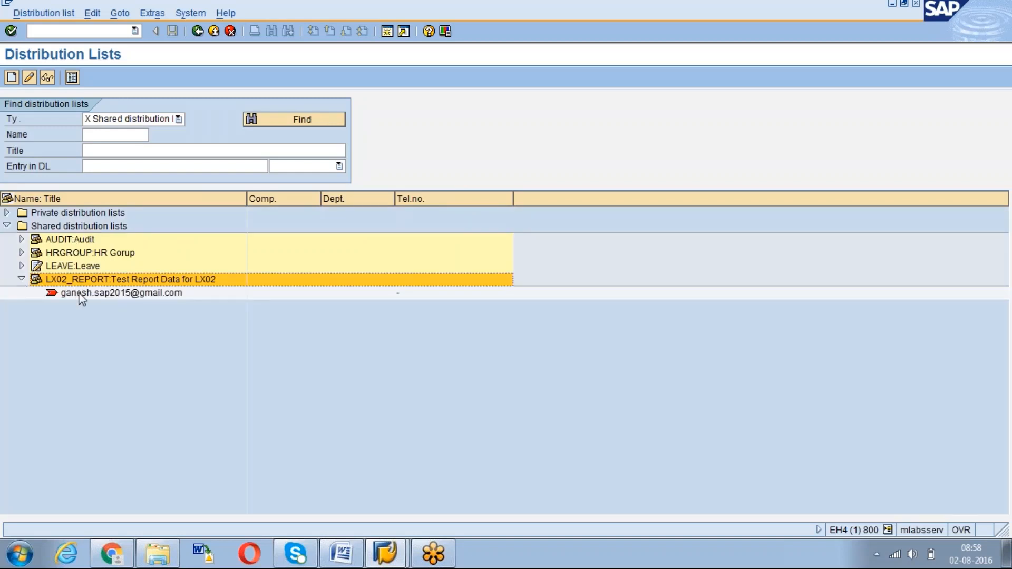
pyautogui.click(78, 294)
pyautogui.click(21, 280)
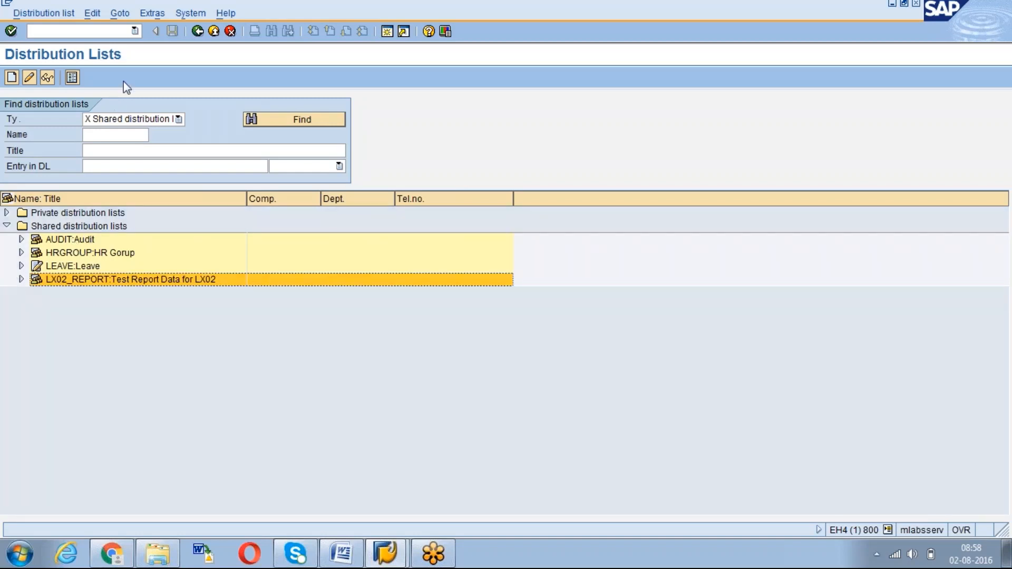
pyautogui.click(109, 32)
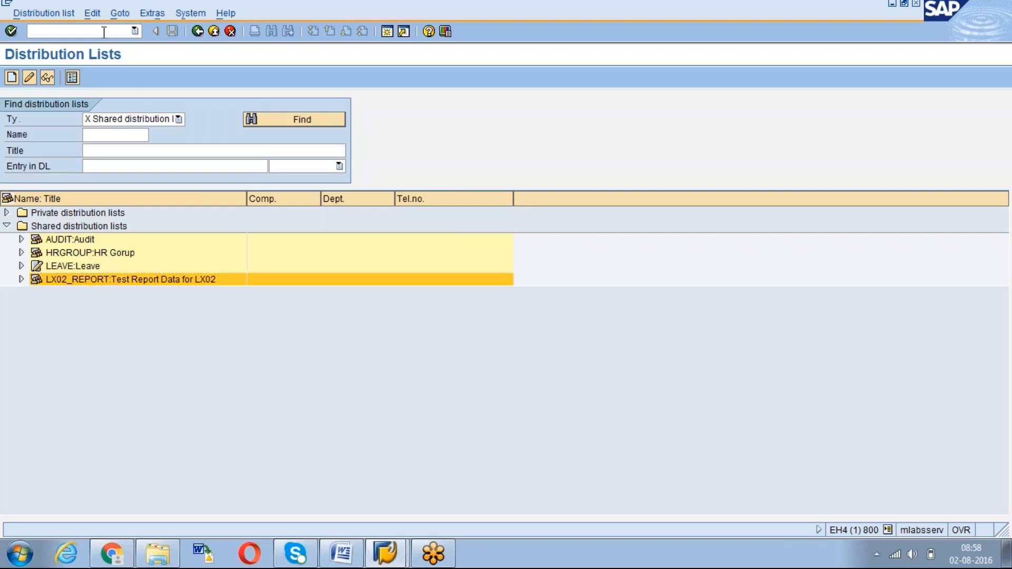
pyautogui.click(214, 31)
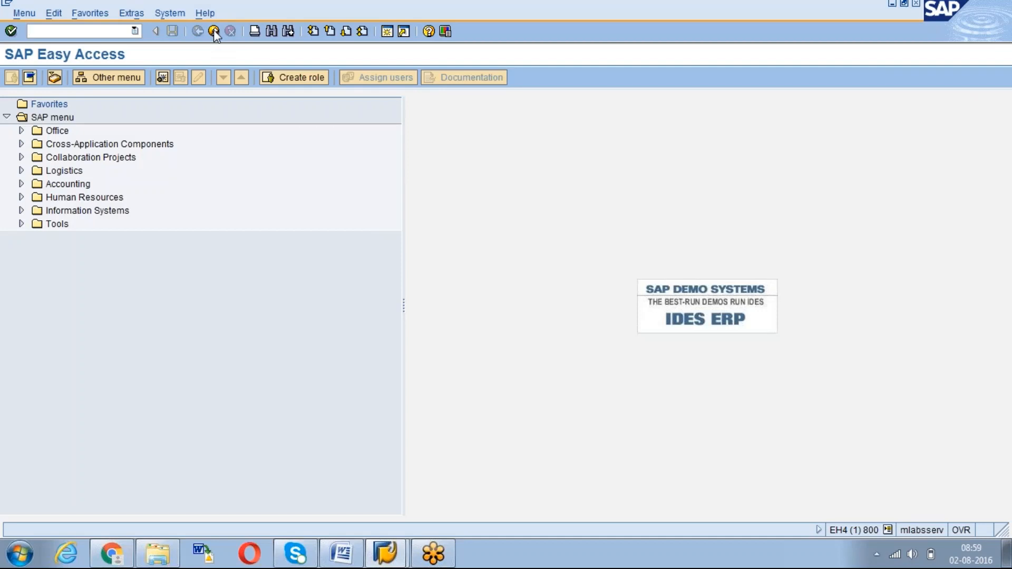
# Display the definition of transaction LX02 in SE93
pyautogui.write('se93')
pyautogui.press('Return')
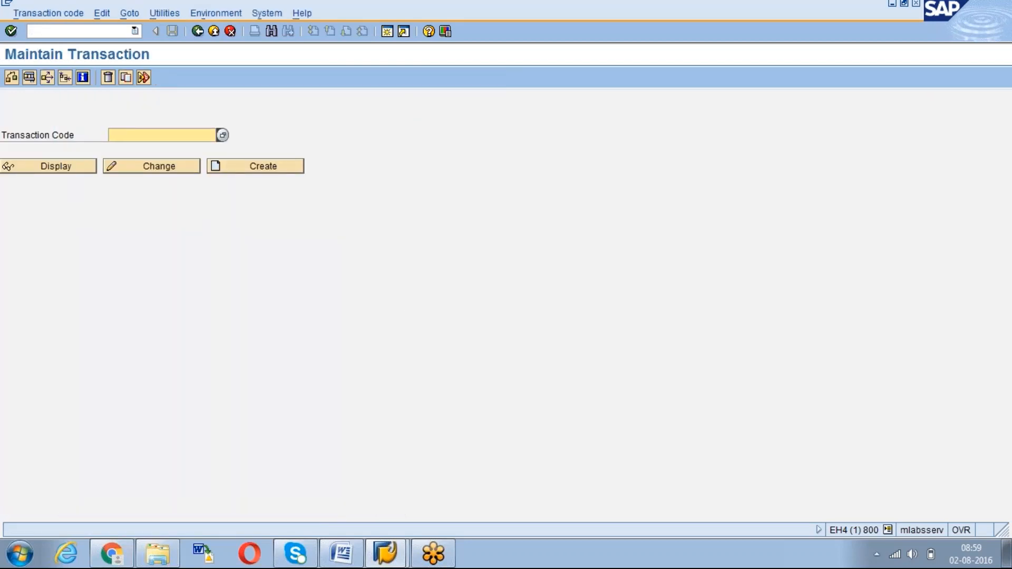
pyautogui.write('LX02')
pyautogui.click(73, 168)
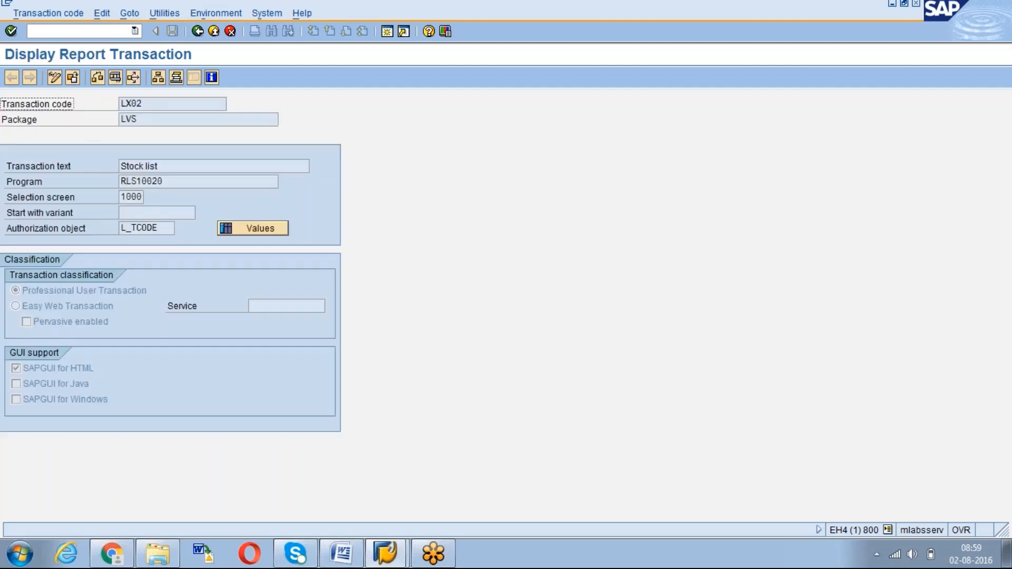
# Confirm LX02 runs program RLS10020 and open a new SAP session
pyautogui.click(171, 181)
pyautogui.moveTo(175, 180); pyautogui.dragTo(120, 182)
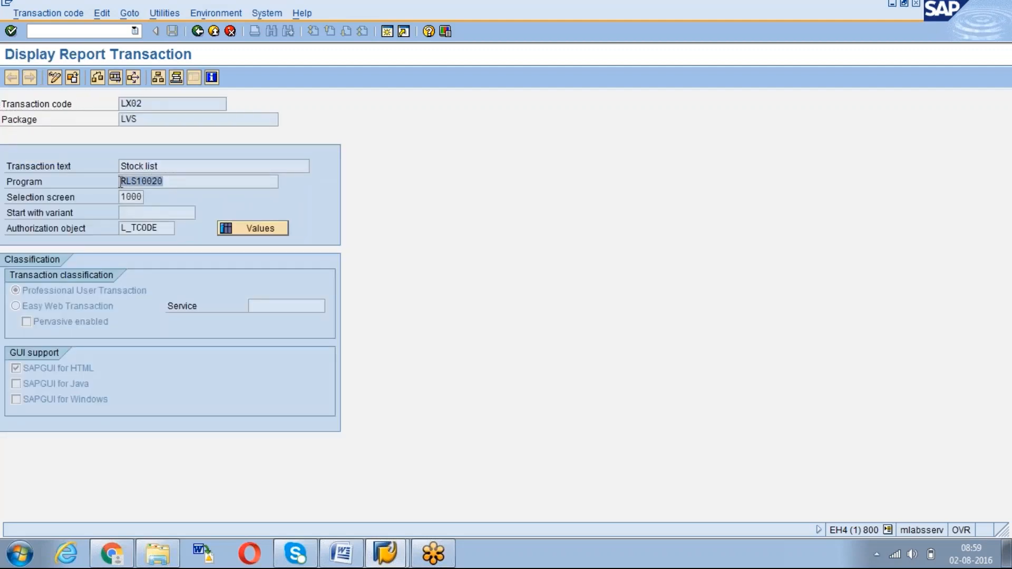
pyautogui.click(120, 182)
pyautogui.moveTo(164, 180); pyautogui.dragTo(121, 173)
pyautogui.click(120, 180)
pyautogui.click(121, 176)
pyautogui.click(387, 31)
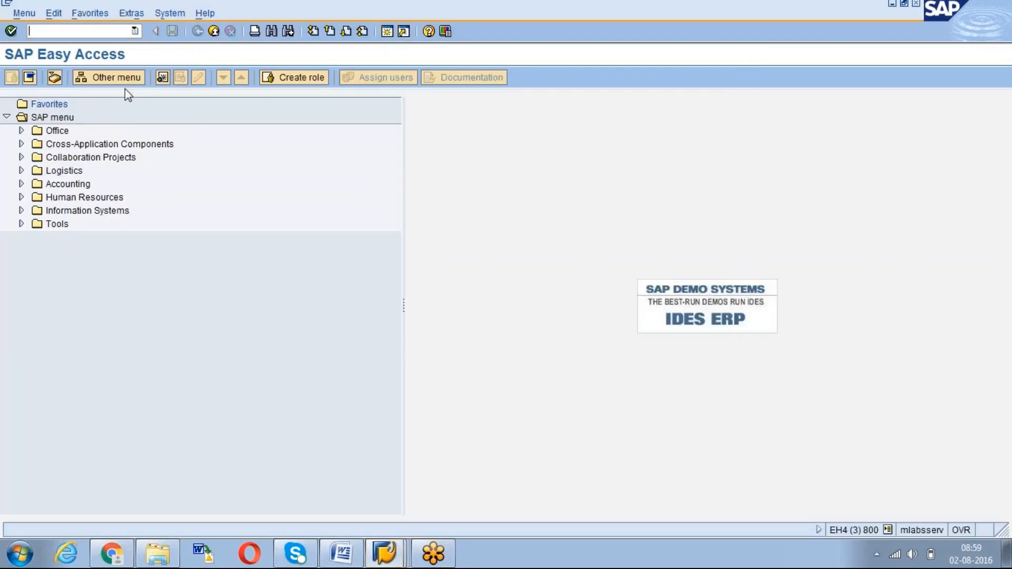
# Start LX02 and pick warehouse number 001 (Central warehouse) from the value list
pyautogui.write('/NLX02')
pyautogui.press('Return')
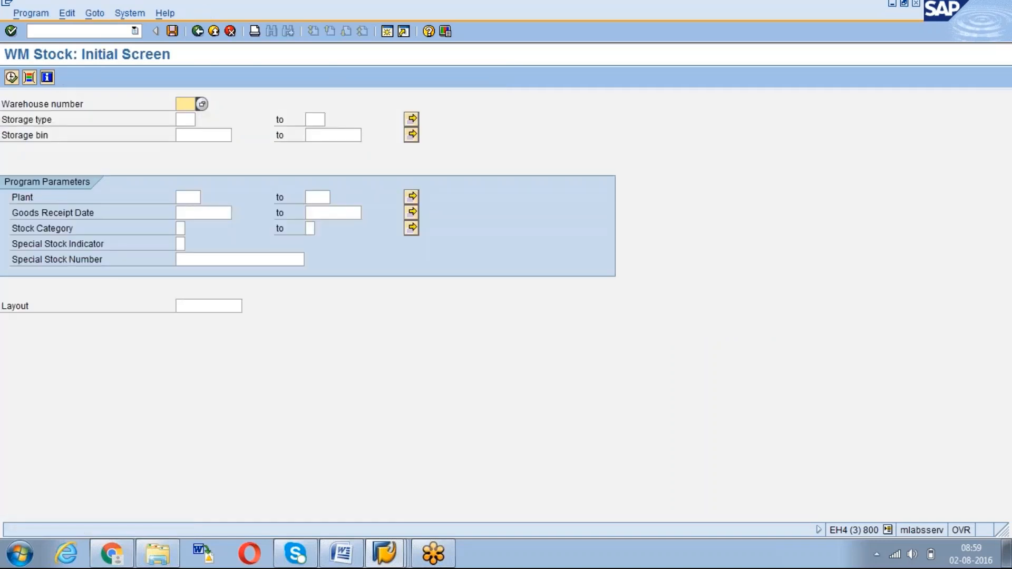
pyautogui.click(202, 105)
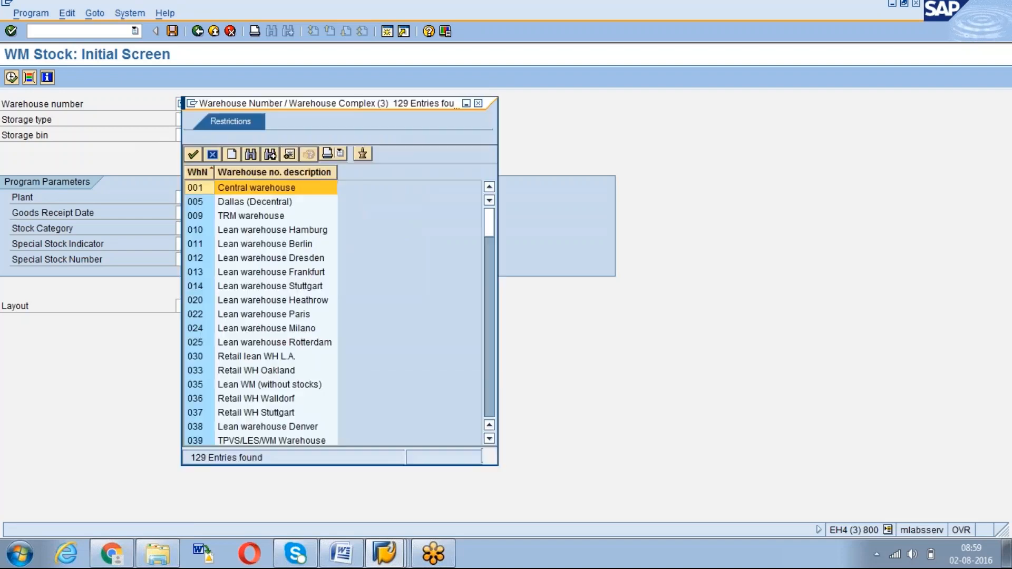
pyautogui.press('pagedown')
pyautogui.press('pagedown')
pyautogui.press('pagedown')
pyautogui.press('pagedown')
pyautogui.press('pagedown')
pyautogui.press('pagedown')
pyautogui.press('pagedown')
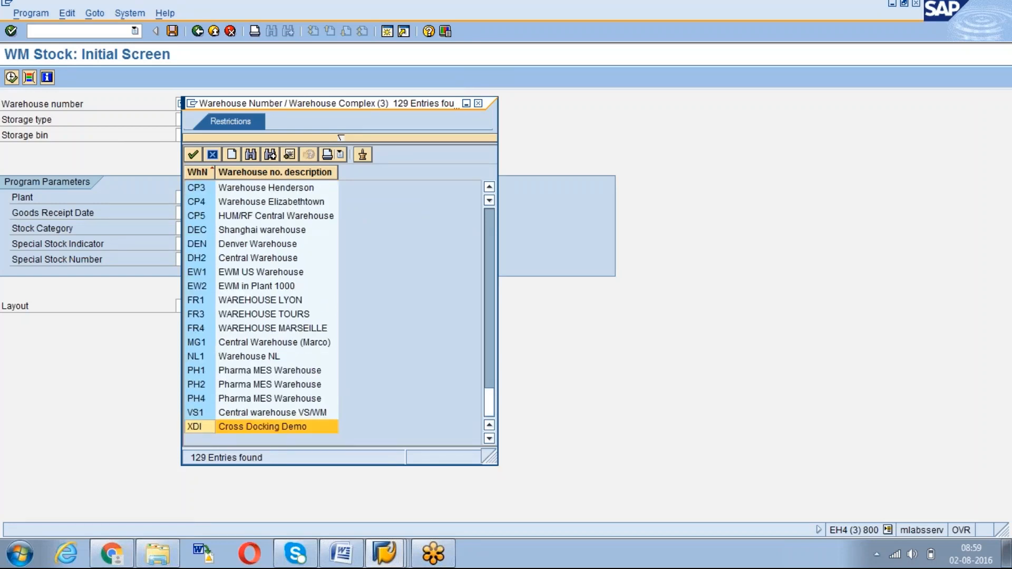
pyautogui.press('pageup')
pyautogui.press('pageup')
pyautogui.press('pageup')
pyautogui.press('pageup')
pyautogui.press('pageup')
pyautogui.press('pageup')
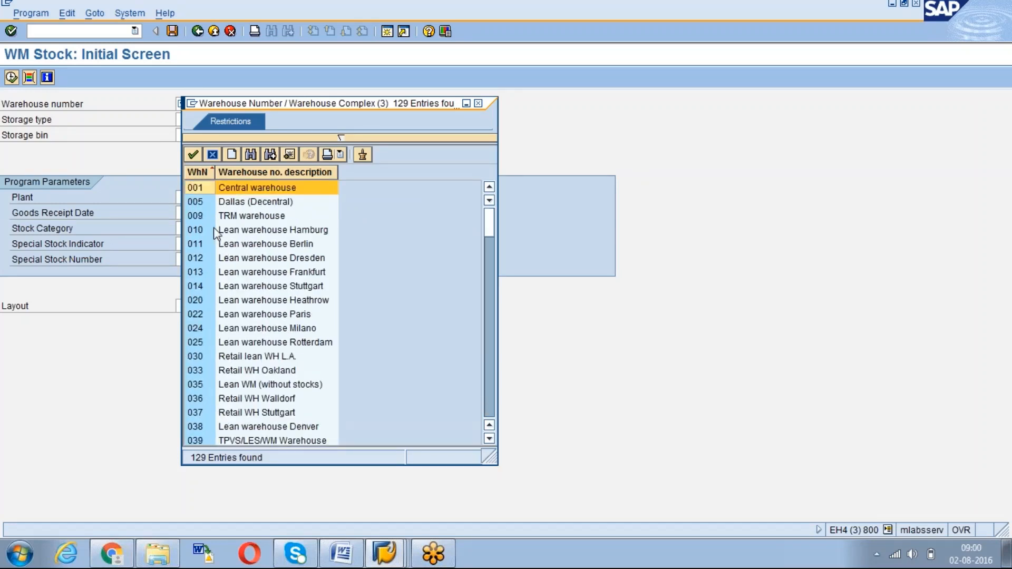
pyautogui.doubleClick(250, 189)
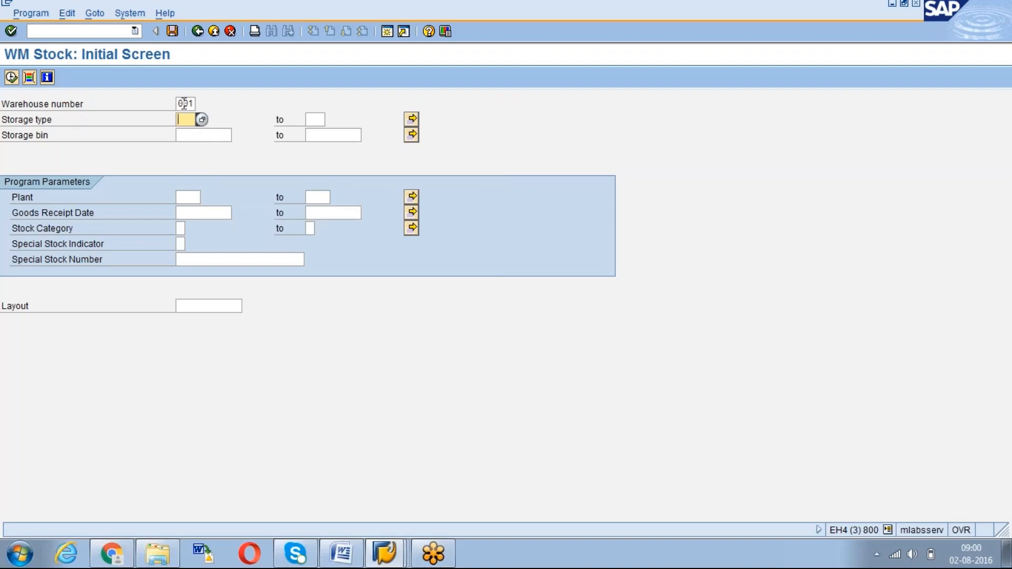
# Open Save as Variant and name the variant LX02_001
pyautogui.click(95, 13)
pyautogui.moveTo(100, 30)
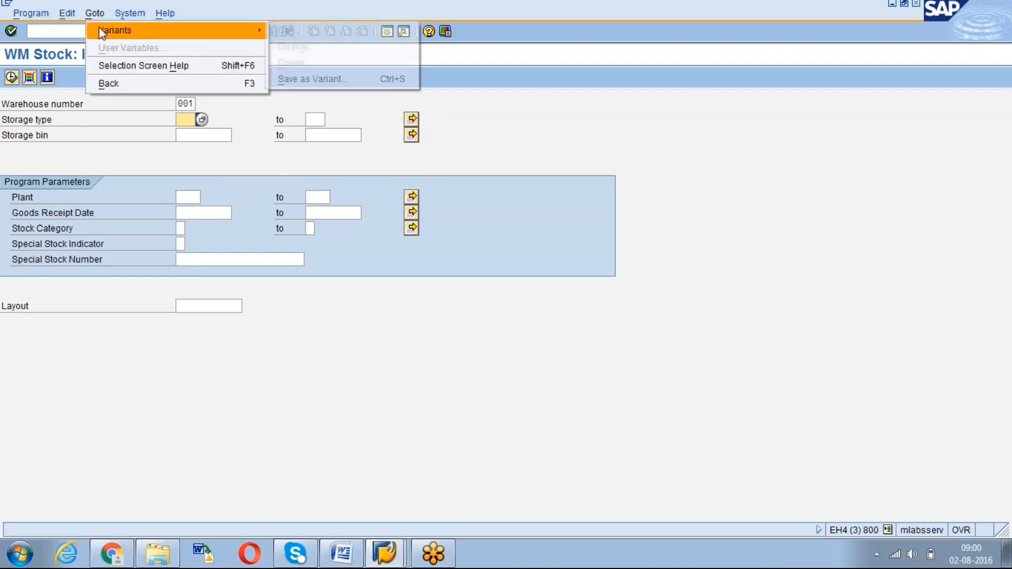
pyautogui.click(309, 80)
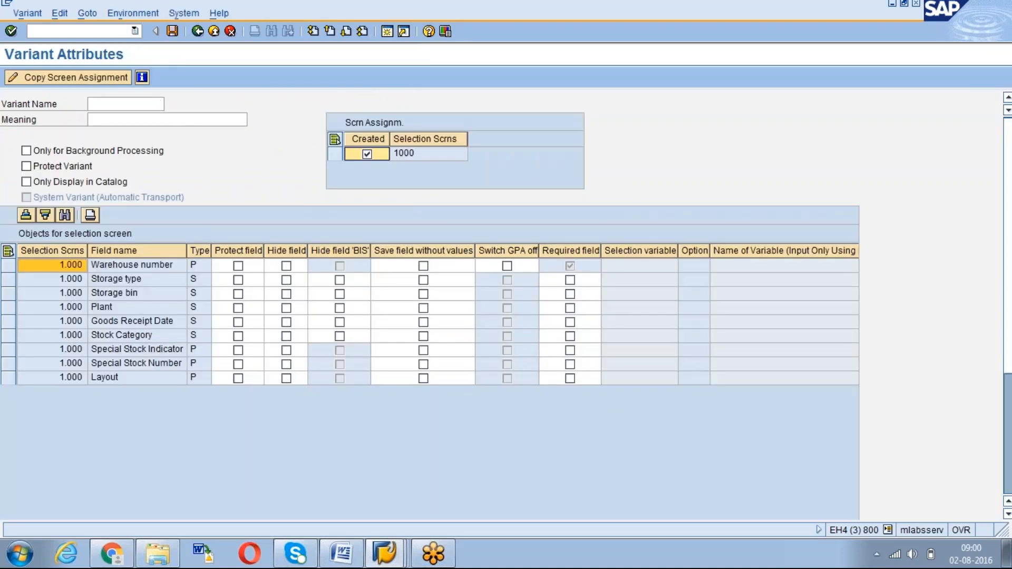
pyautogui.click(113, 103)
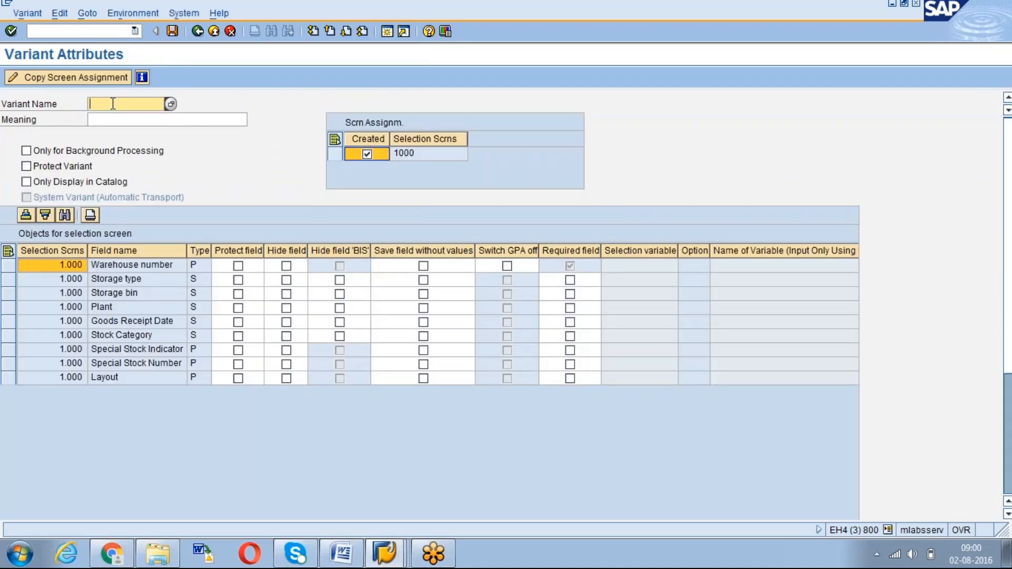
pyautogui.write('LX02_001')
# Describe the variant as 'LX02 Variant for 001 W.No' and save it
pyautogui.click(133, 124)
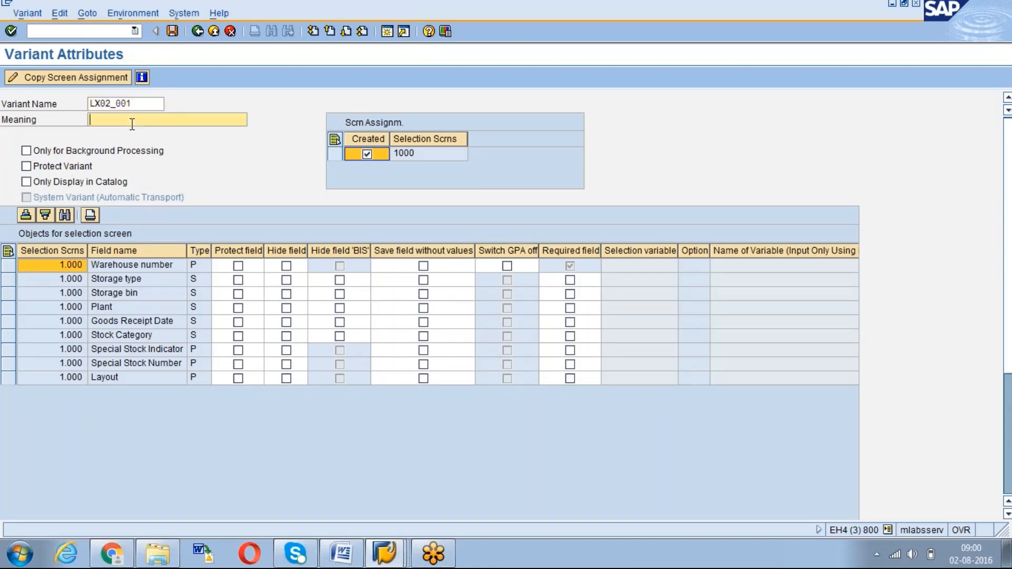
pyautogui.write('Variant for 001 W.No')
pyautogui.press('Home')
pyautogui.write('I')
pyautogui.press('Insert')
pyautogui.press('BackSpace')
pyautogui.write('LX02')
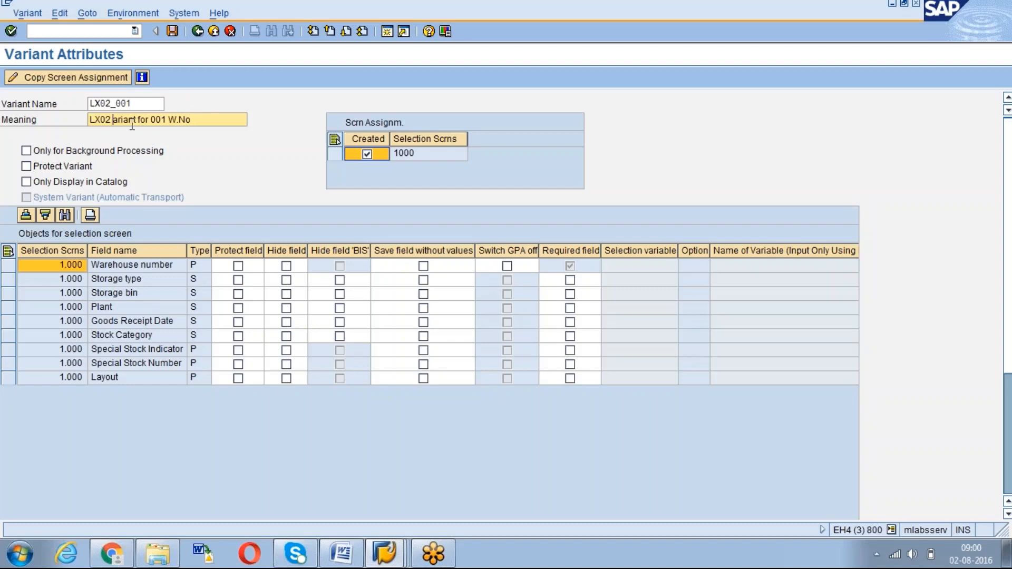
pyautogui.write(' V')
pyautogui.click(215, 120)
pyautogui.click(145, 103)
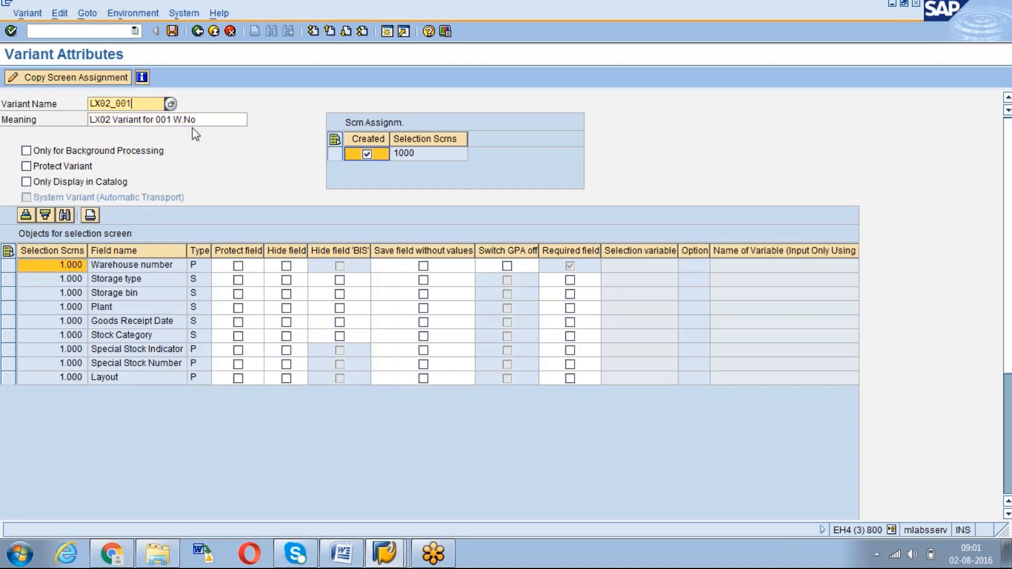
pyautogui.press('Return')
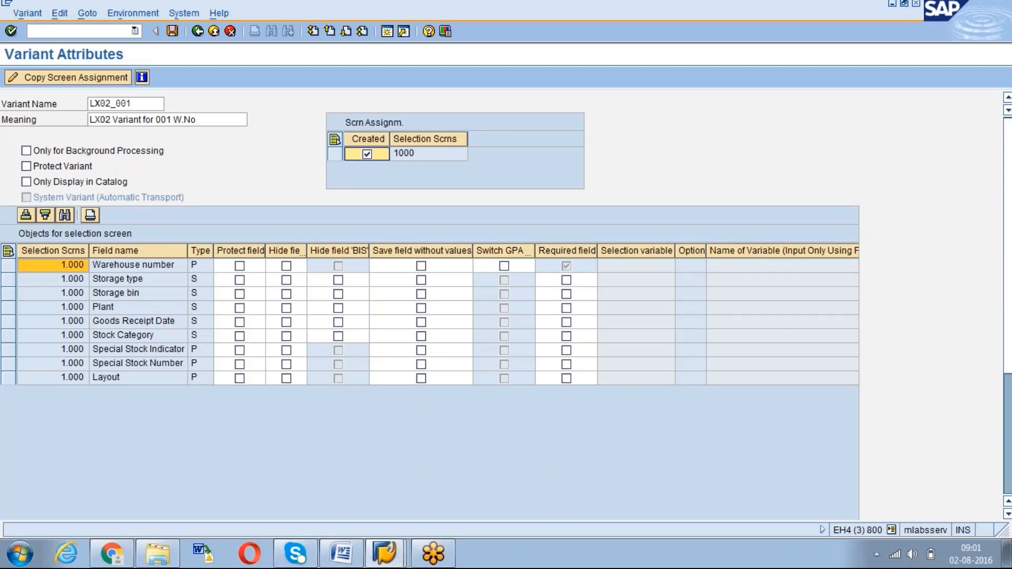
pyautogui.click(172, 31)
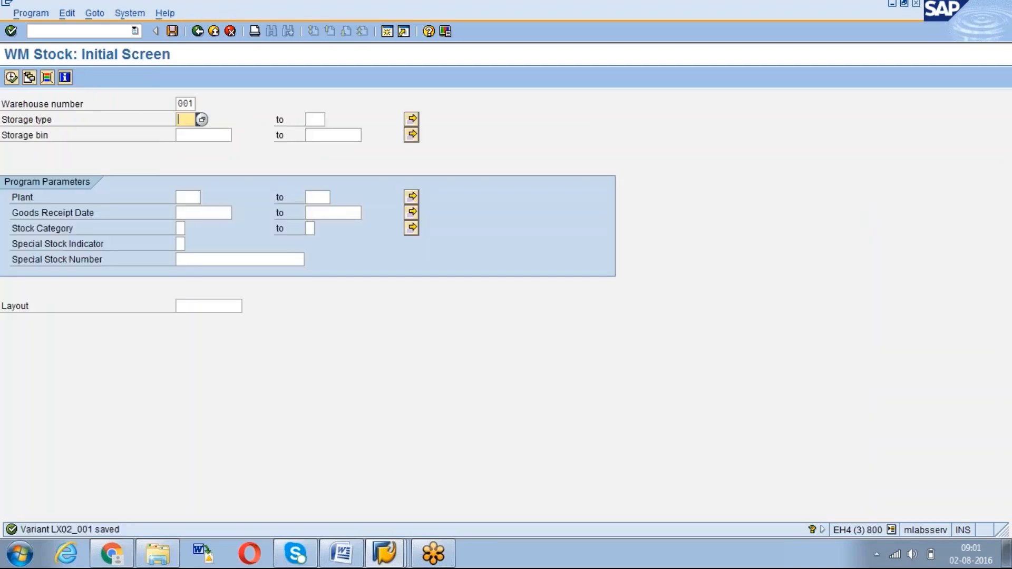
# Restart LX02 and load variant LX02_001 into the selection screen
pyautogui.click(197, 31)
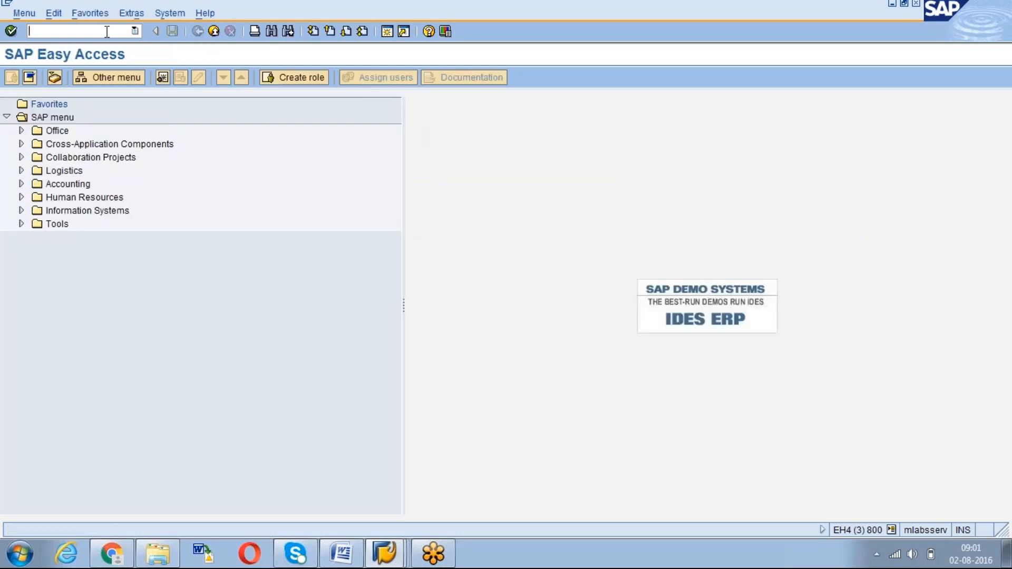
pyautogui.write('lx02')
pyautogui.press('Return')
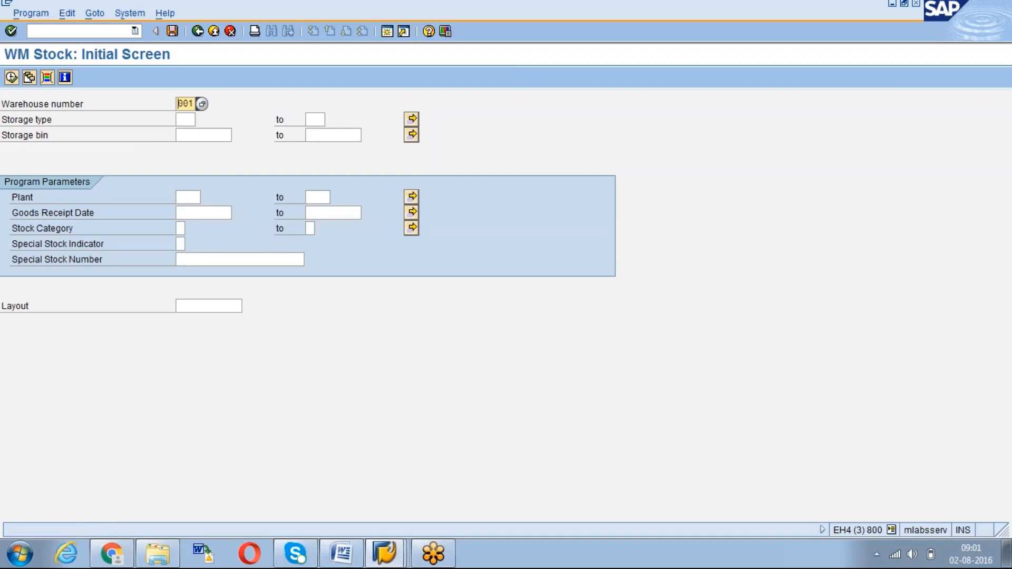
pyautogui.click(29, 78)
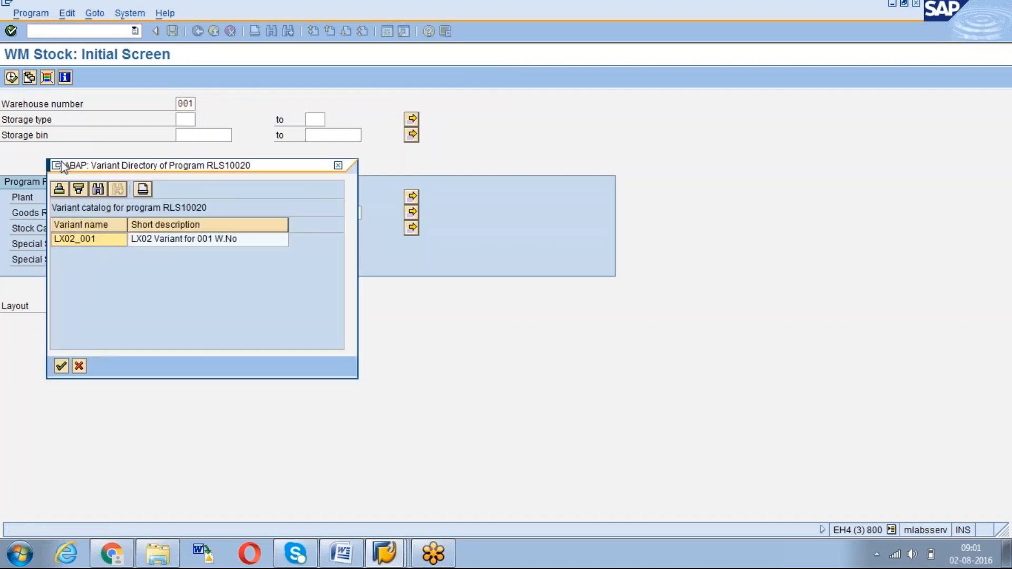
pyautogui.doubleClick(79, 243)
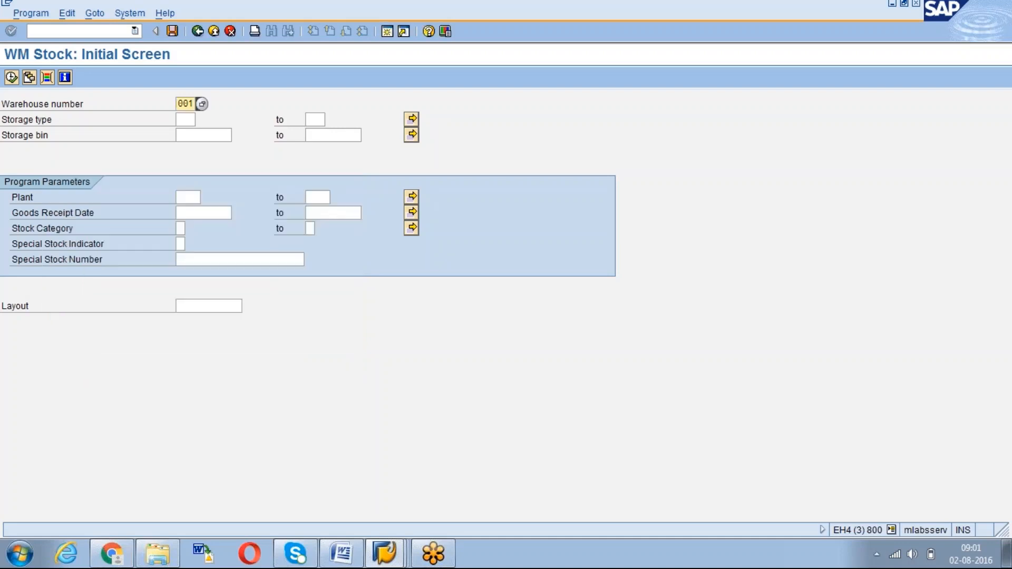
pyautogui.press('Delete')
pyautogui.press('Delete')
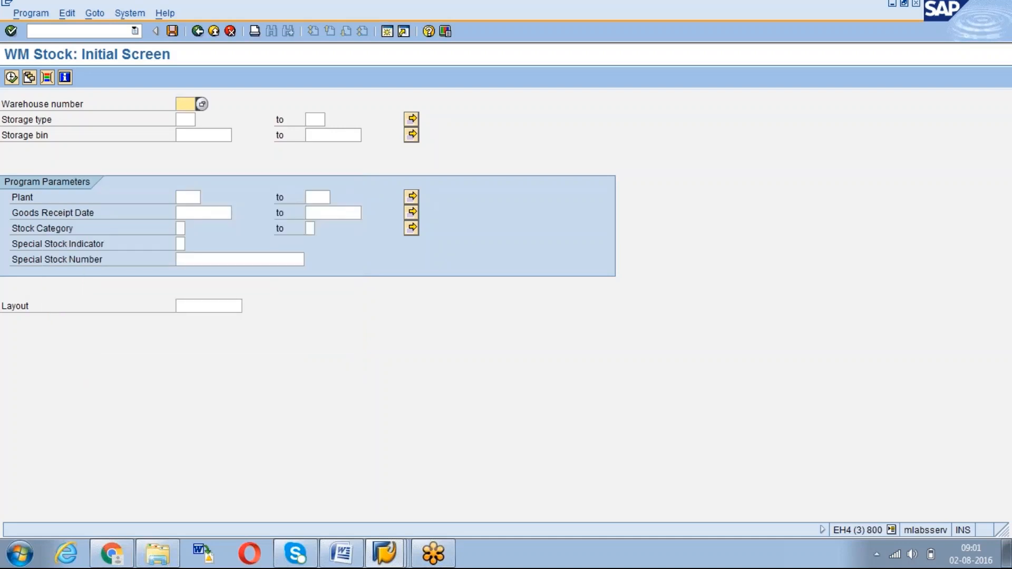
pyautogui.click(181, 198)
pyautogui.click(32, 80)
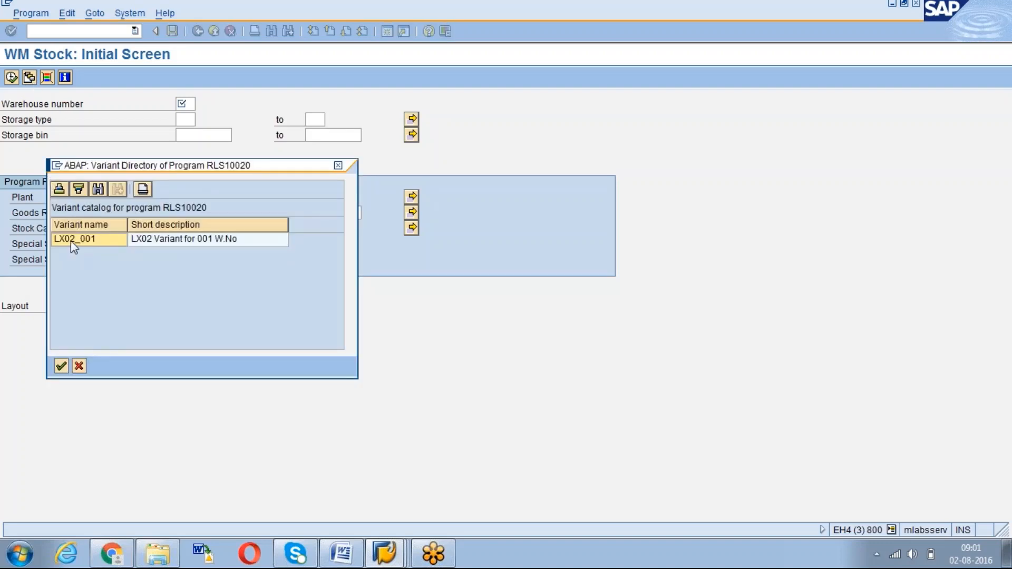
pyautogui.doubleClick(71, 242)
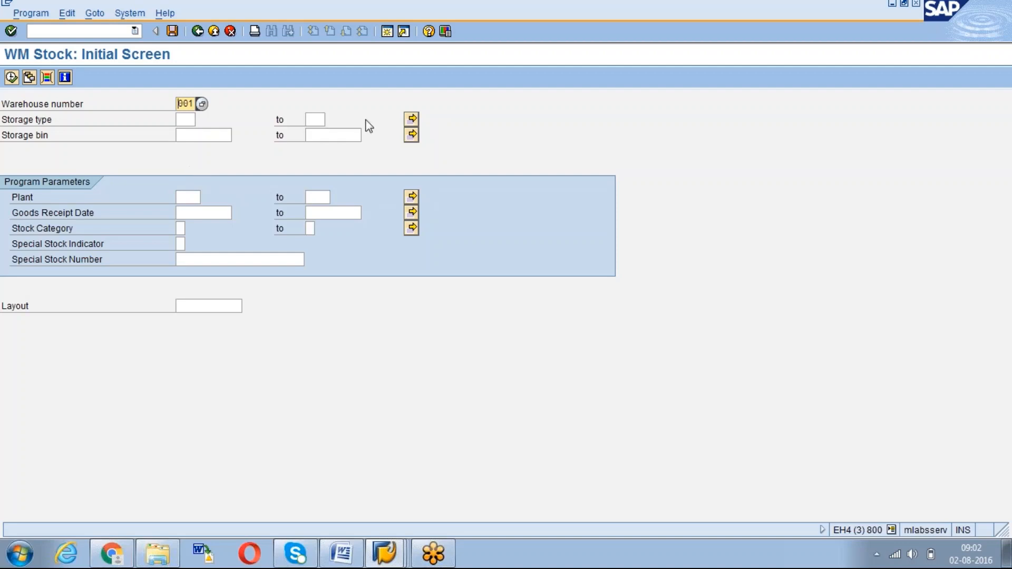
# Check the storage type multiple selection and variant list, then enter /nsm36
pyautogui.click(412, 119)
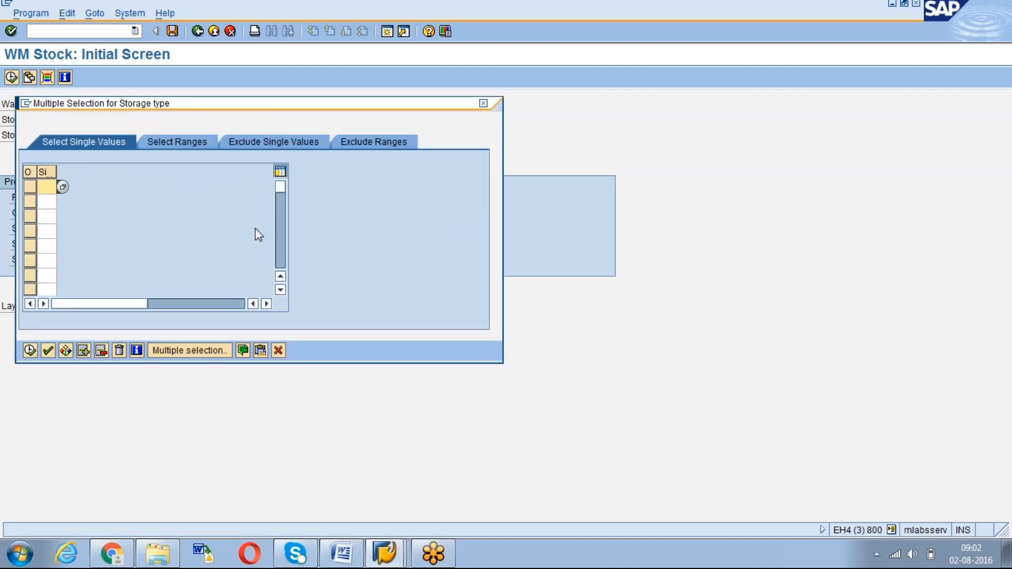
pyautogui.click(278, 352)
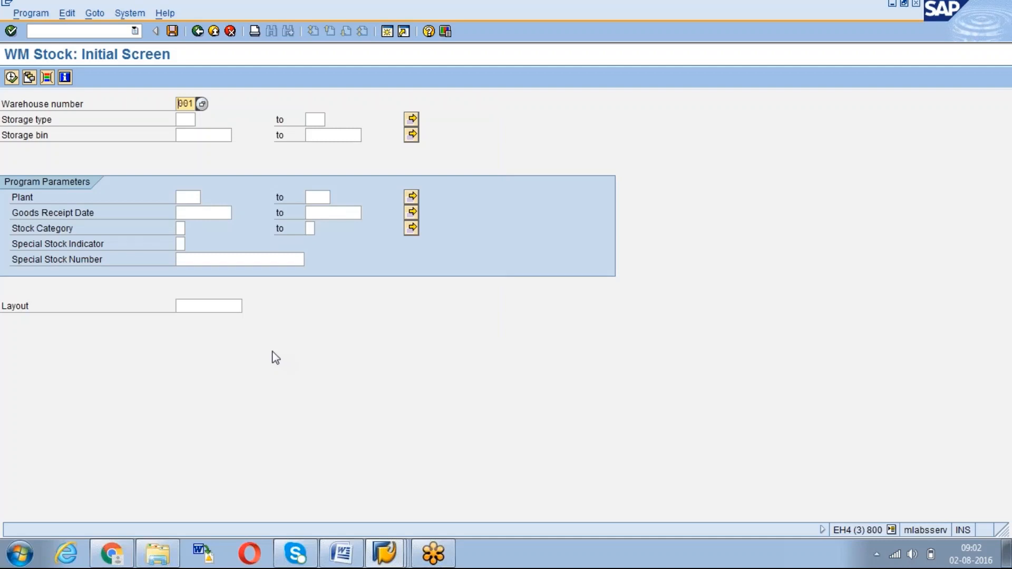
pyautogui.click(29, 78)
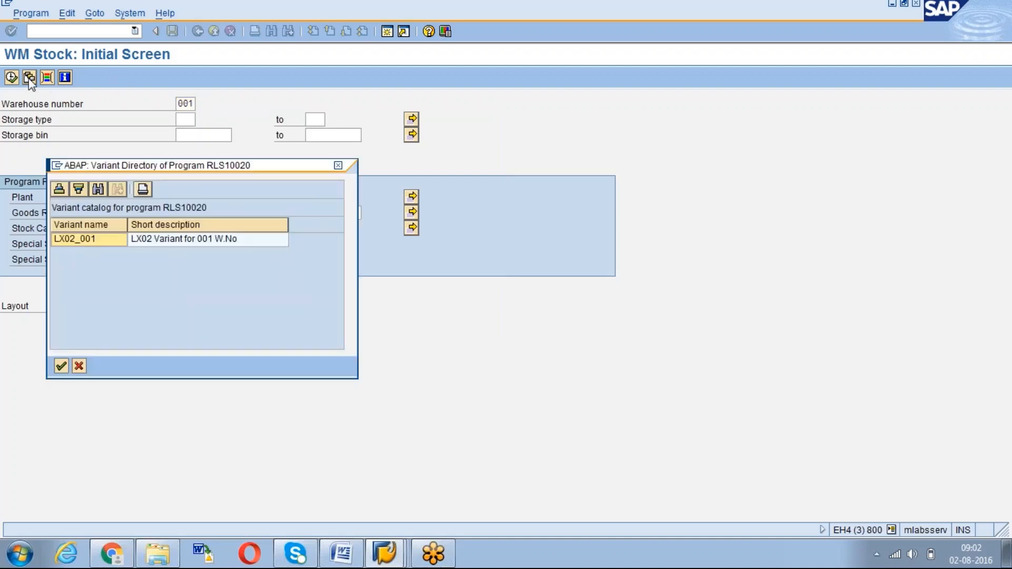
pyautogui.click(80, 366)
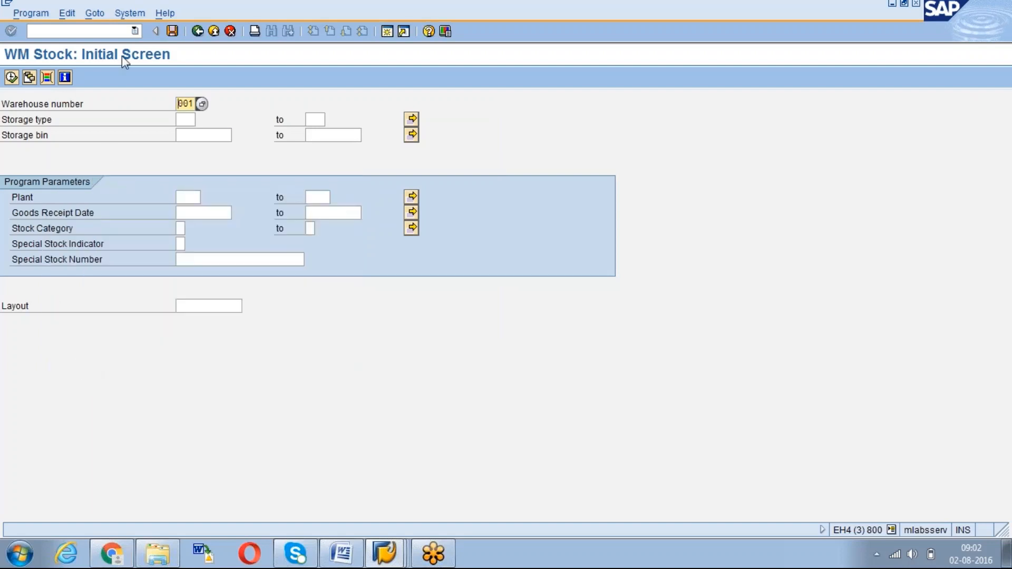
pyautogui.click(110, 33)
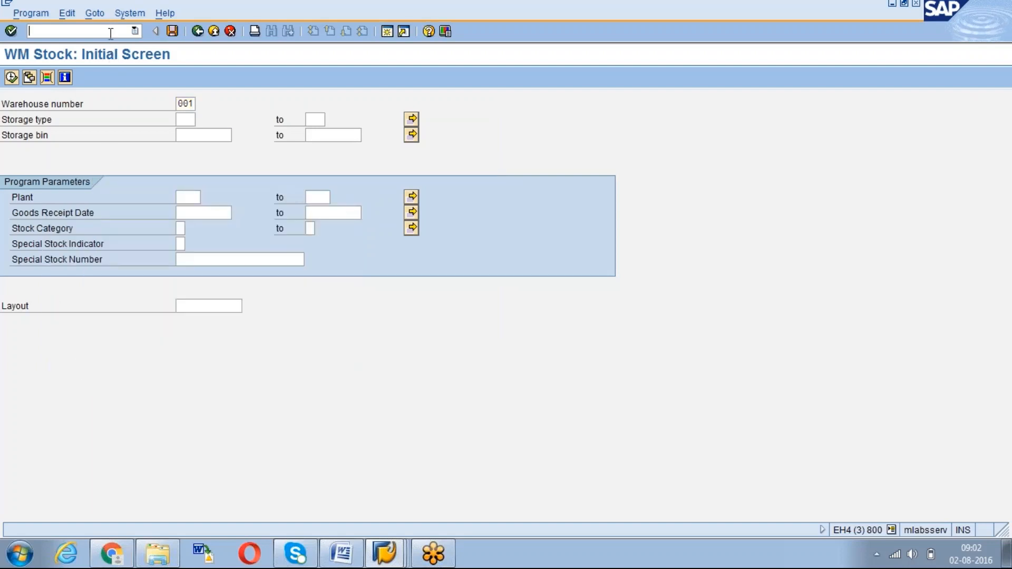
pyautogui.write('/nsm36')
# Name the new background job Test_LX02_001_Daily Mail
pyautogui.press('Return')
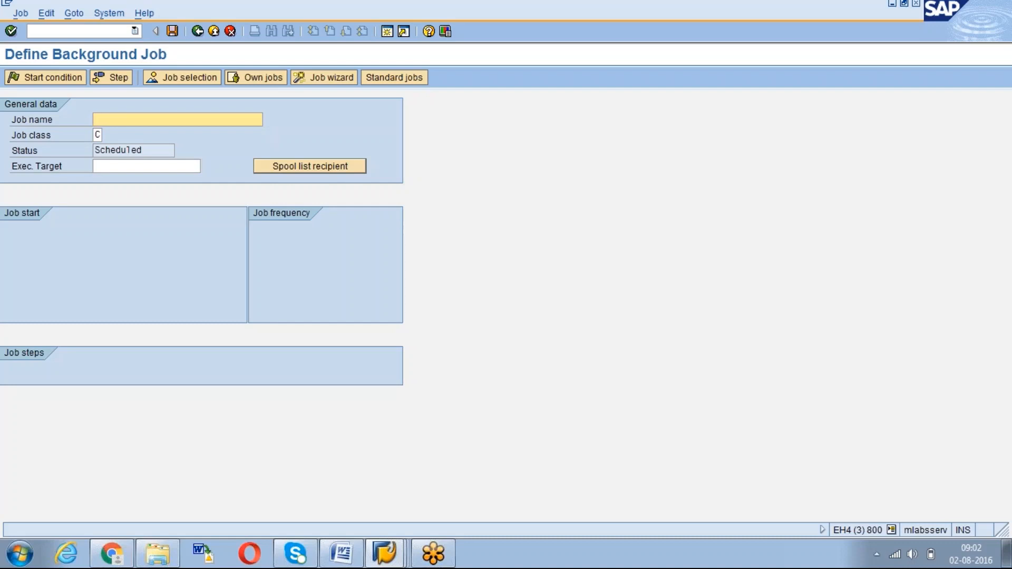
pyautogui.write('Test_XL')
pyautogui.press('BackSpace')
pyautogui.press('BackSpace')
pyautogui.write('LX02_Daily Mail')
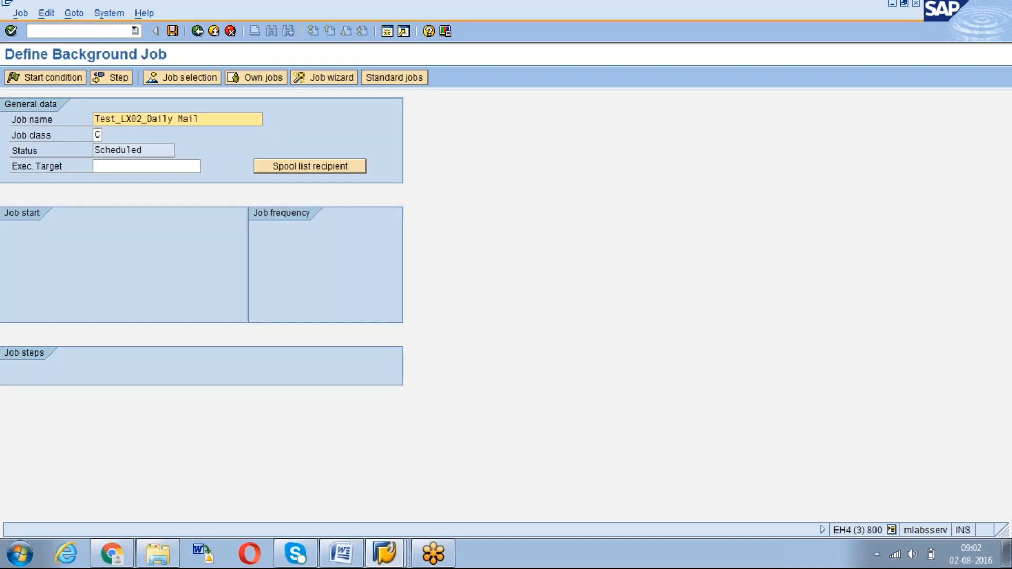
pyautogui.click(148, 120)
pyautogui.write('001_')
pyautogui.moveTo(228, 120); pyautogui.dragTo(170, 120)
pyautogui.click(172, 119)
pyautogui.click(119, 153)
# Set the job class to C - Low priority
pyautogui.click(100, 135)
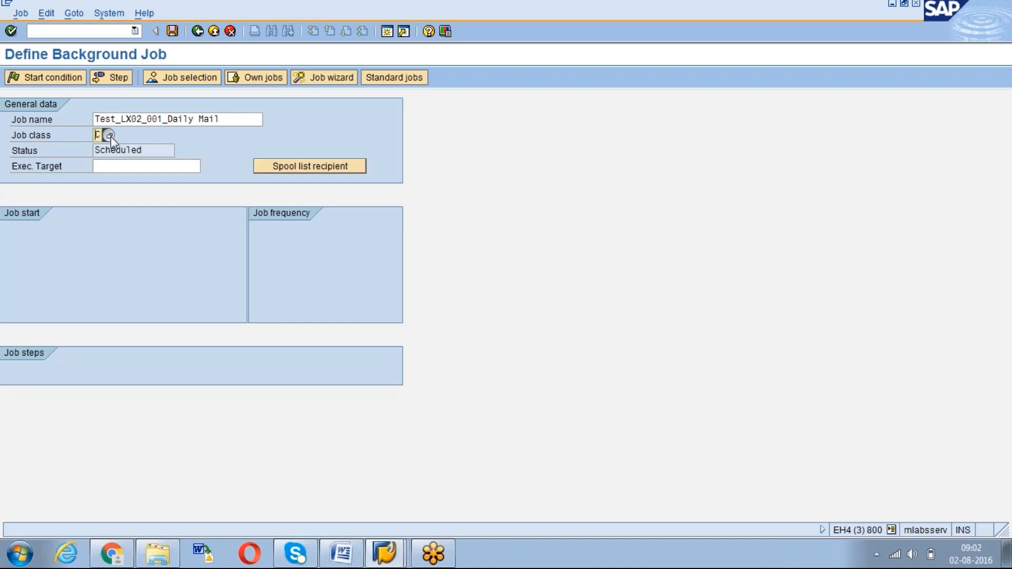
pyautogui.click(109, 136)
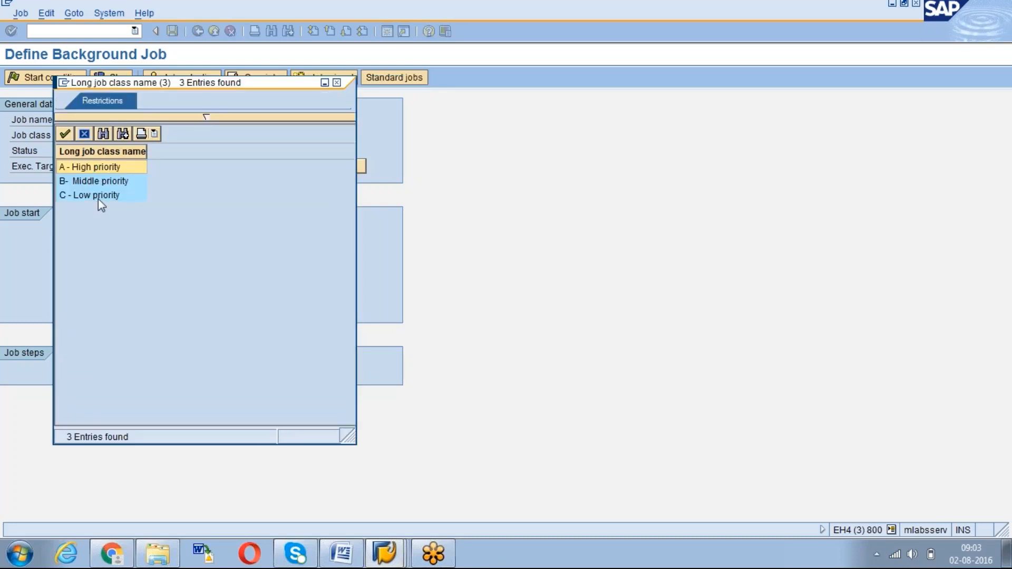
pyautogui.click(98, 197)
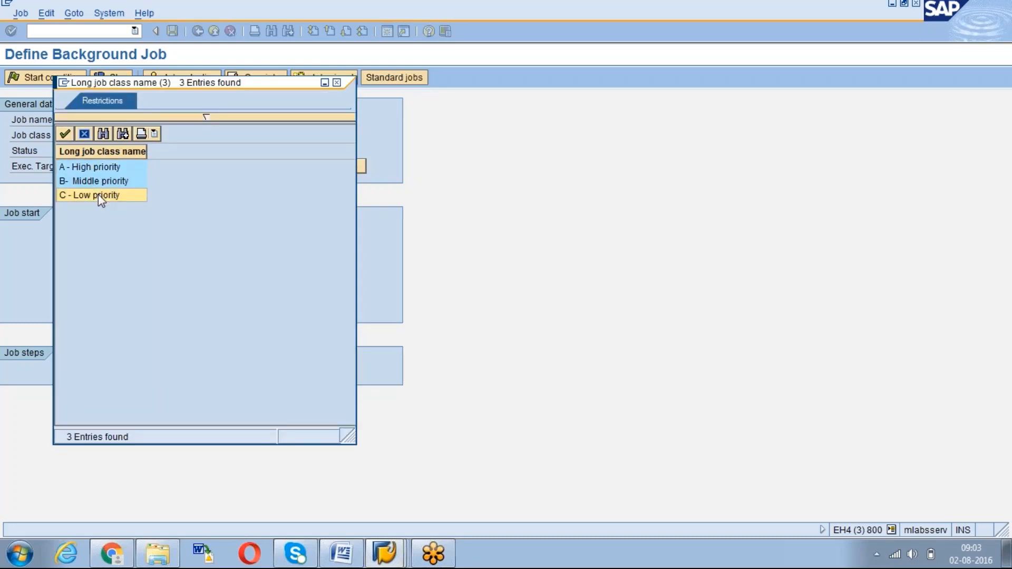
pyautogui.doubleClick(98, 194)
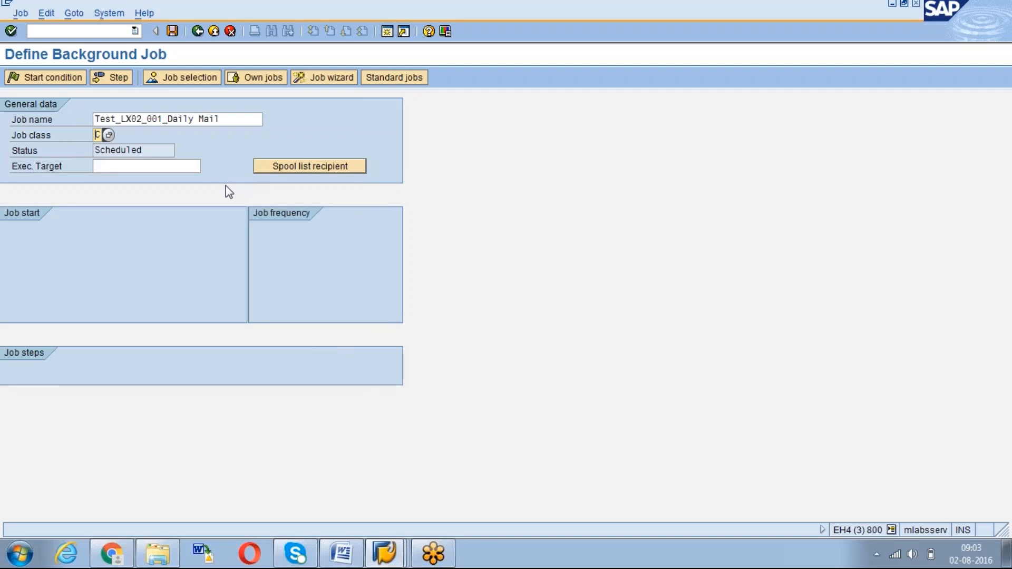
# Send the job's spool list as express mail to the shared distribution list LX02_REPORT
pyautogui.click(302, 171)
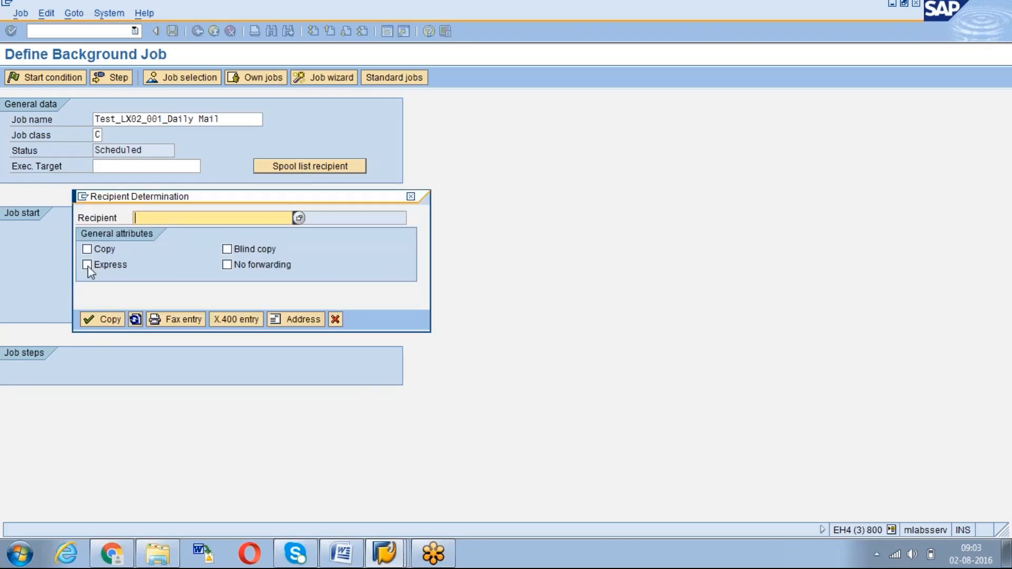
pyautogui.click(87, 265)
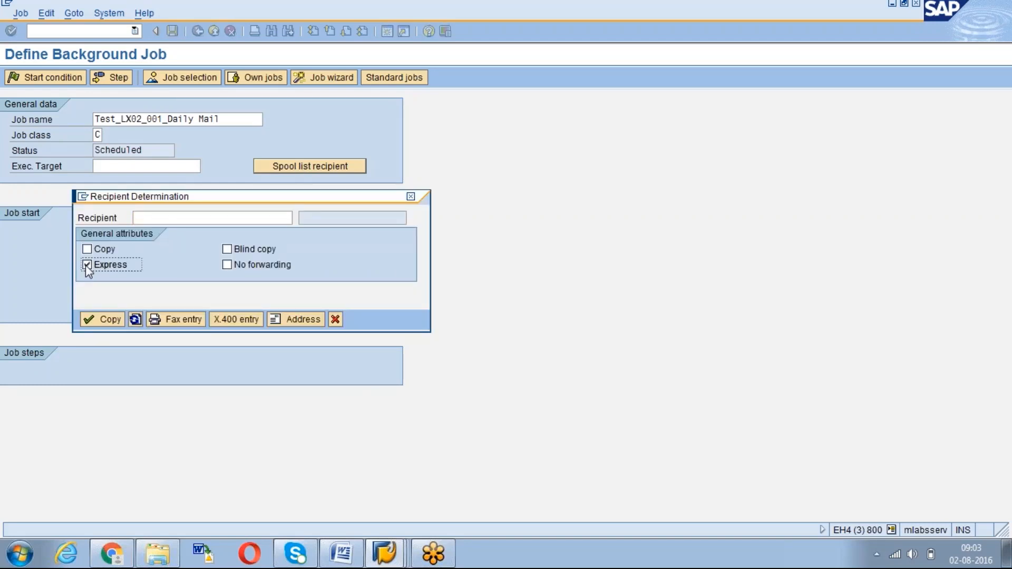
pyautogui.click(232, 216)
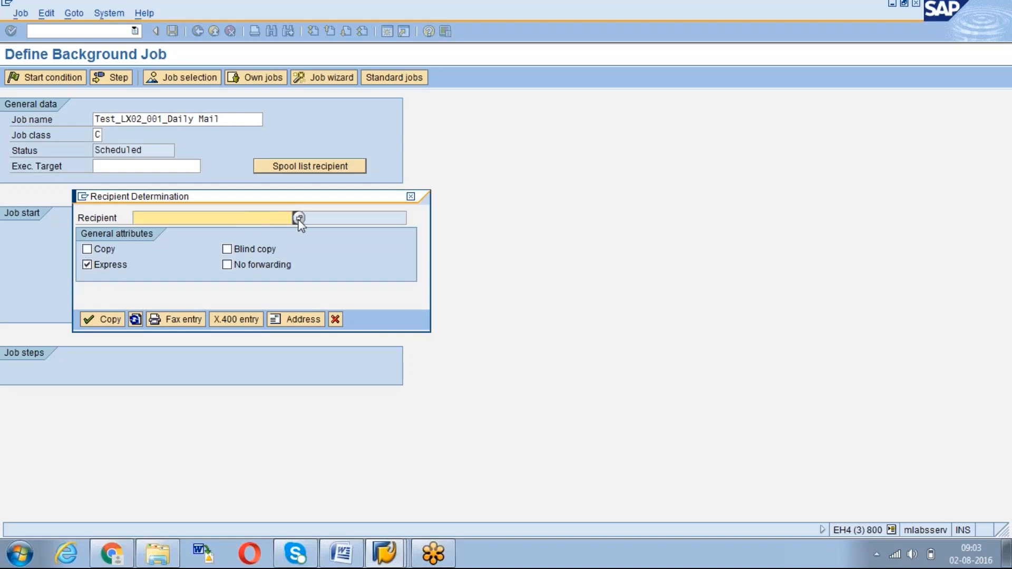
pyautogui.click(299, 218)
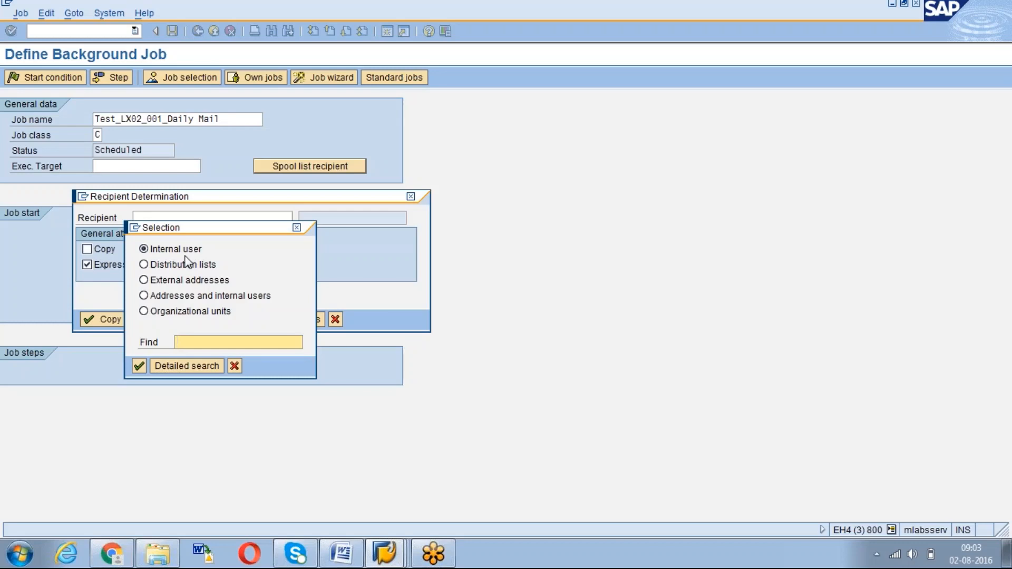
pyautogui.click(144, 265)
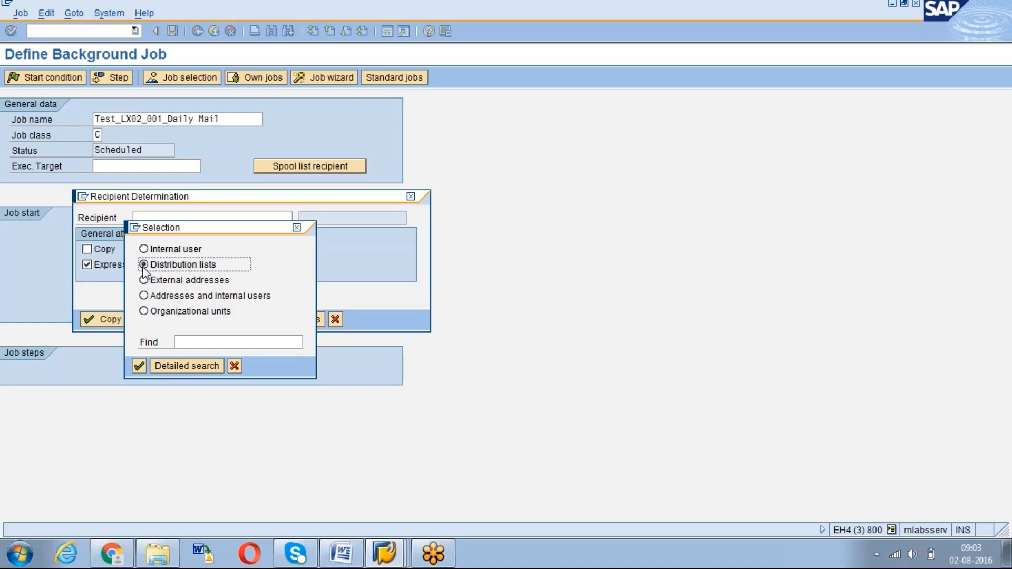
pyautogui.click(139, 367)
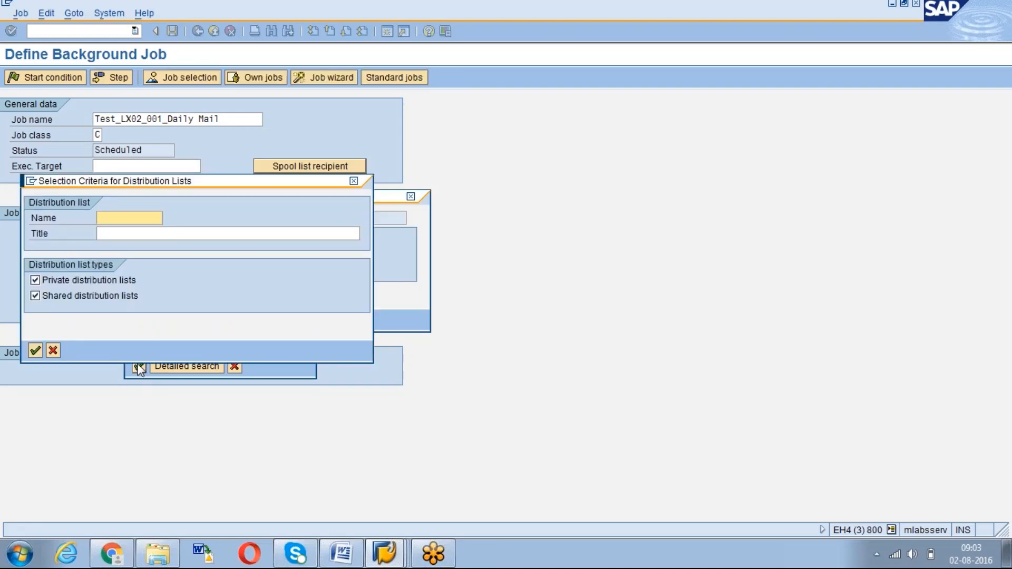
pyautogui.write('1')
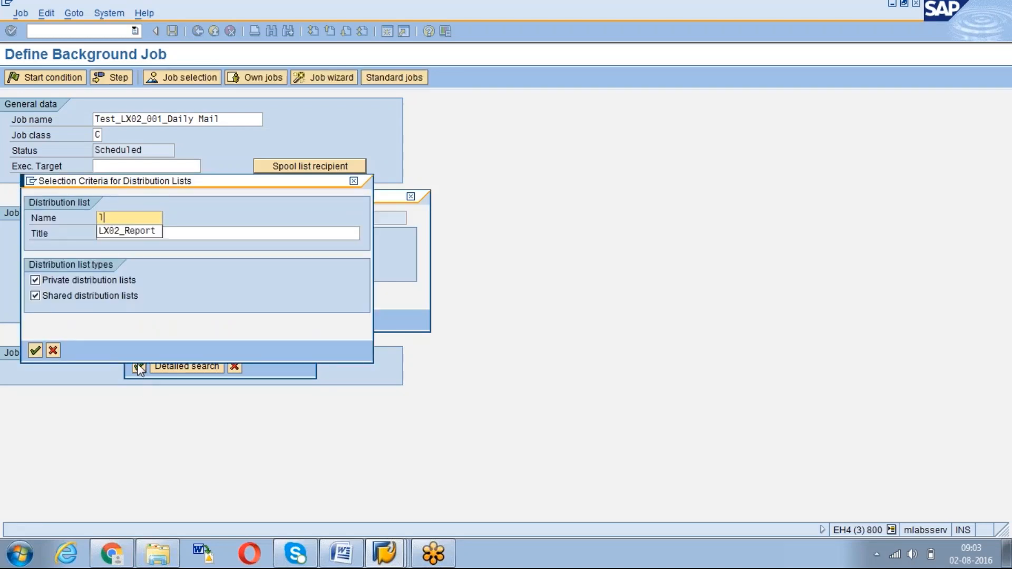
pyautogui.press('Down')
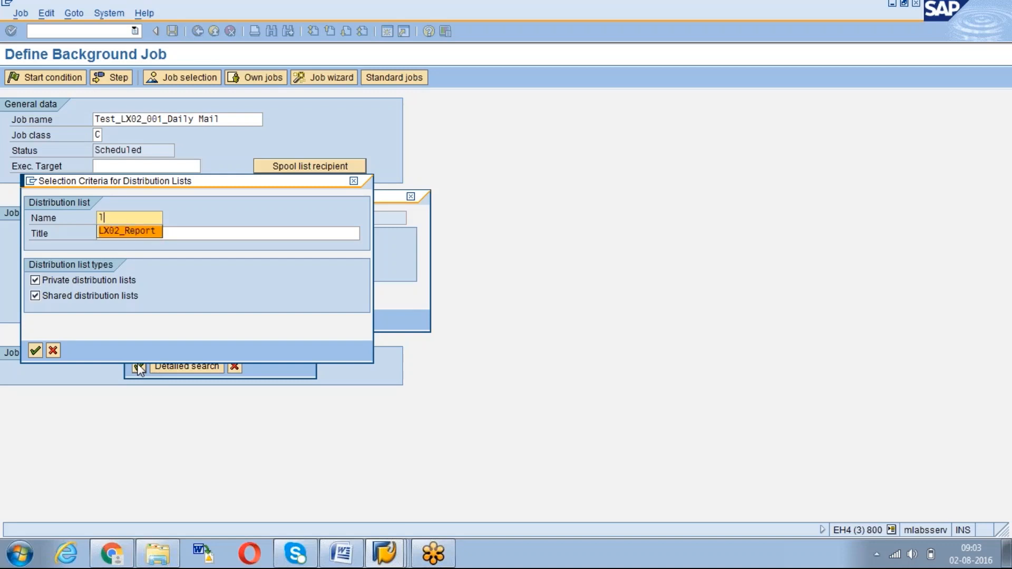
pyautogui.press('Return')
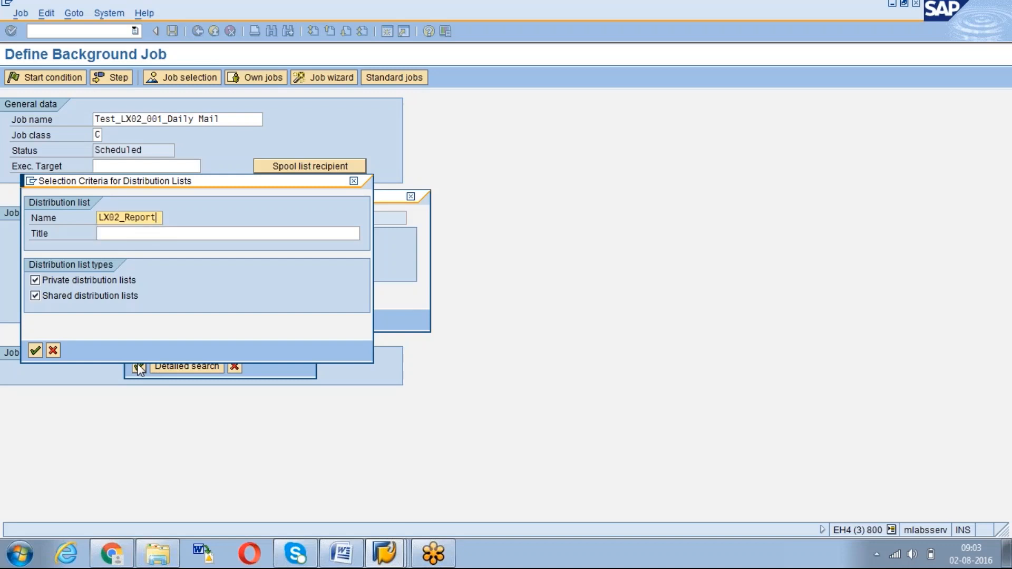
pyautogui.click(33, 350)
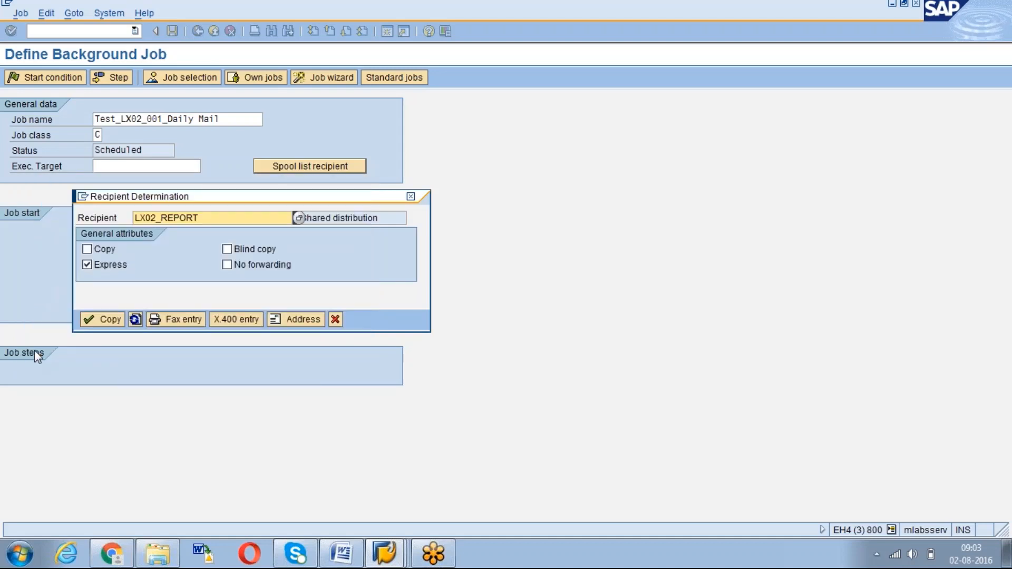
pyautogui.click(108, 321)
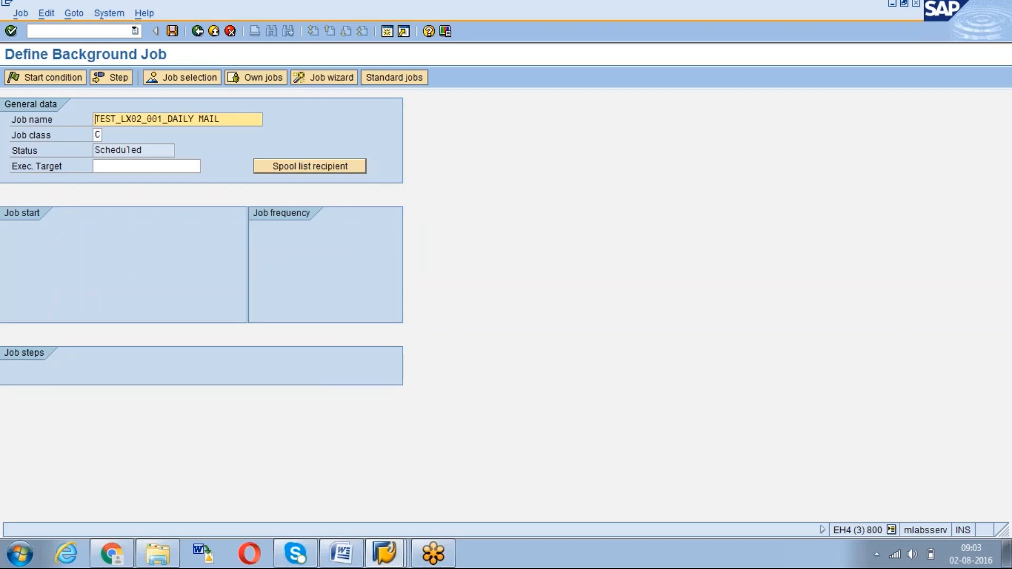
# Switch to the other SAP window, open a second session and run SO23
pyautogui.click(384, 553)
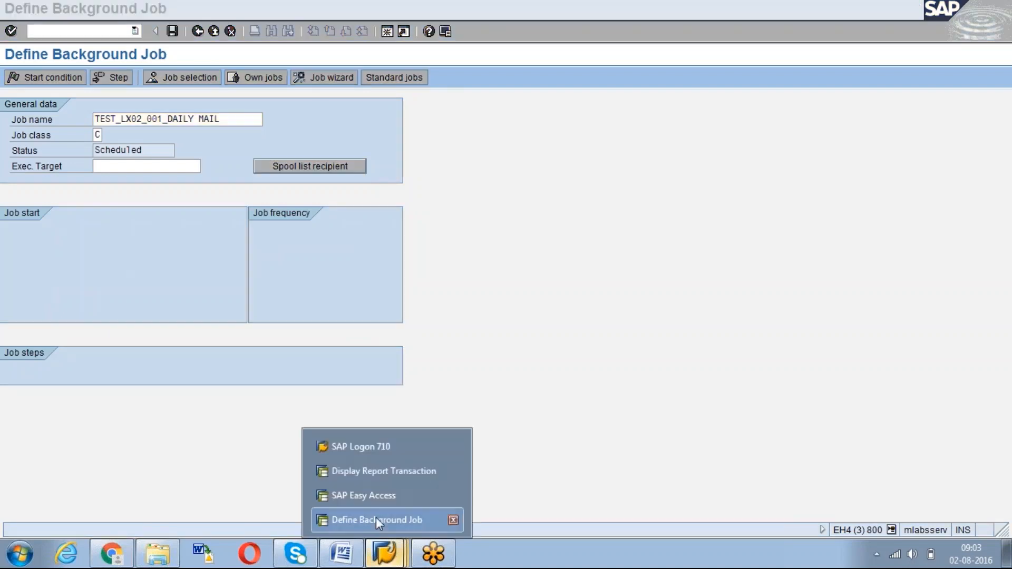
pyautogui.click(377, 474)
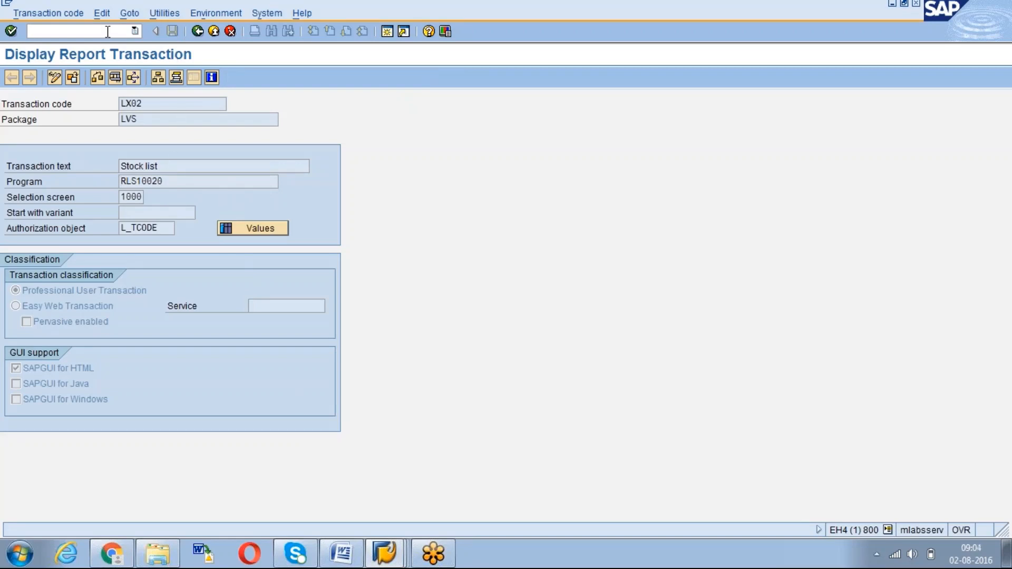
pyautogui.click(388, 32)
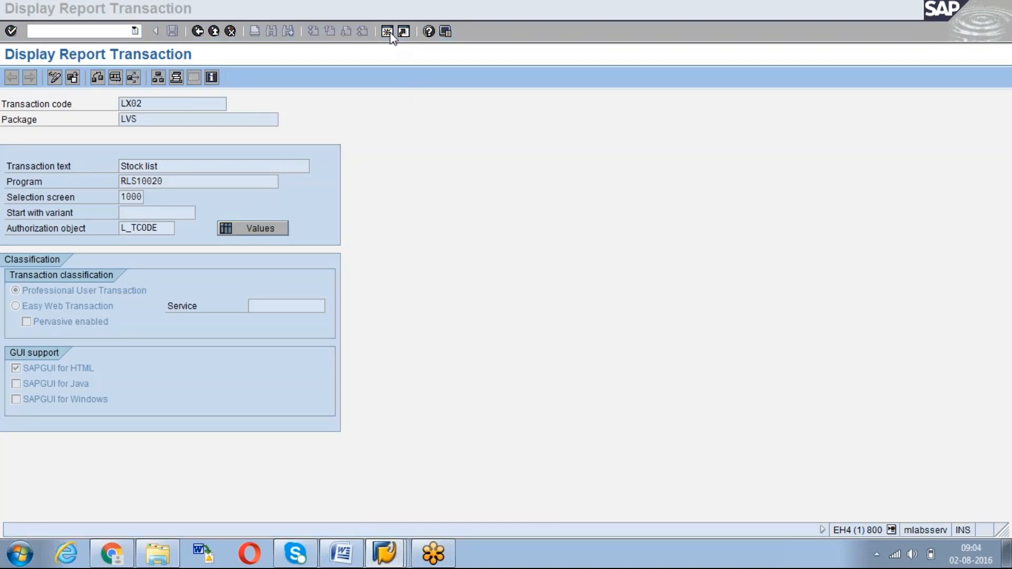
pyautogui.write('so')
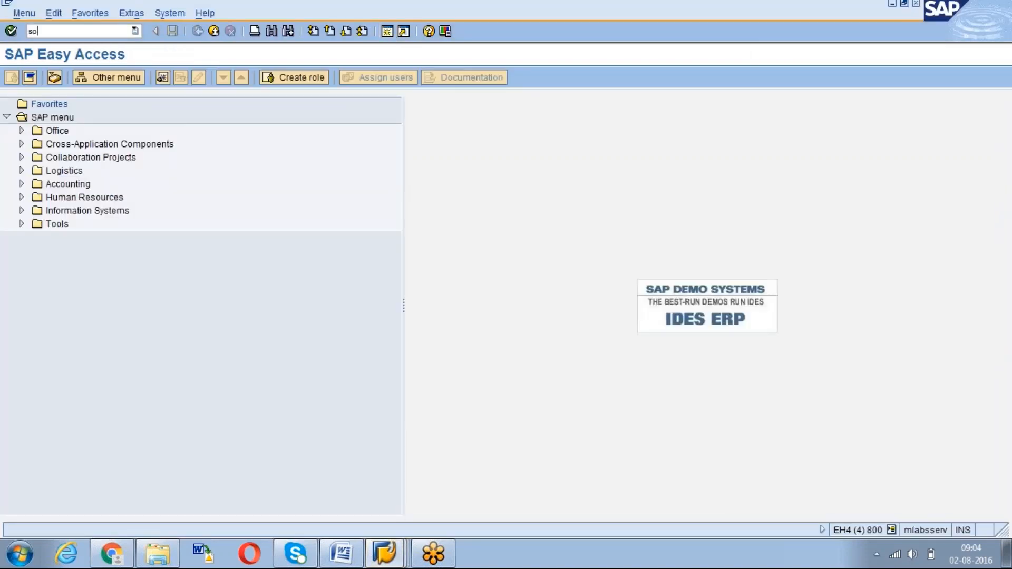
pyautogui.write('23')
pyautogui.press('Return')
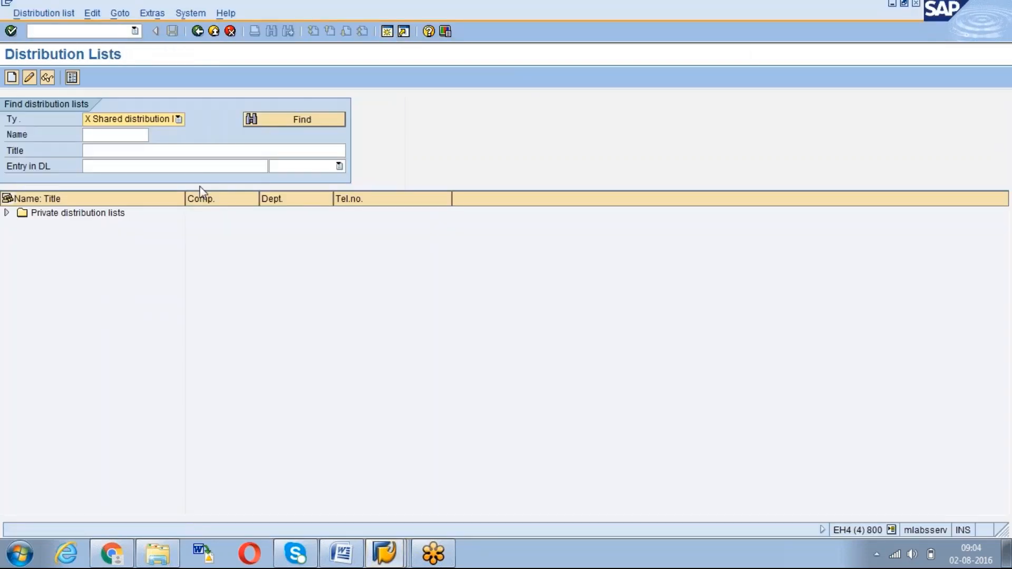
# Find LX02_REPORT, review its attributes, and return to the background job definition
pyautogui.click(278, 122)
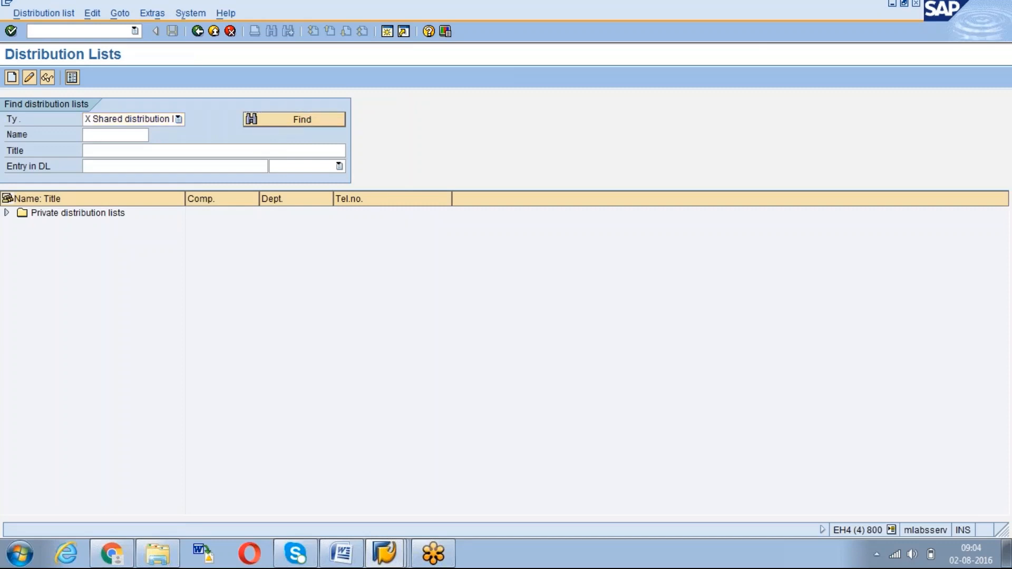
pyautogui.press('Return')
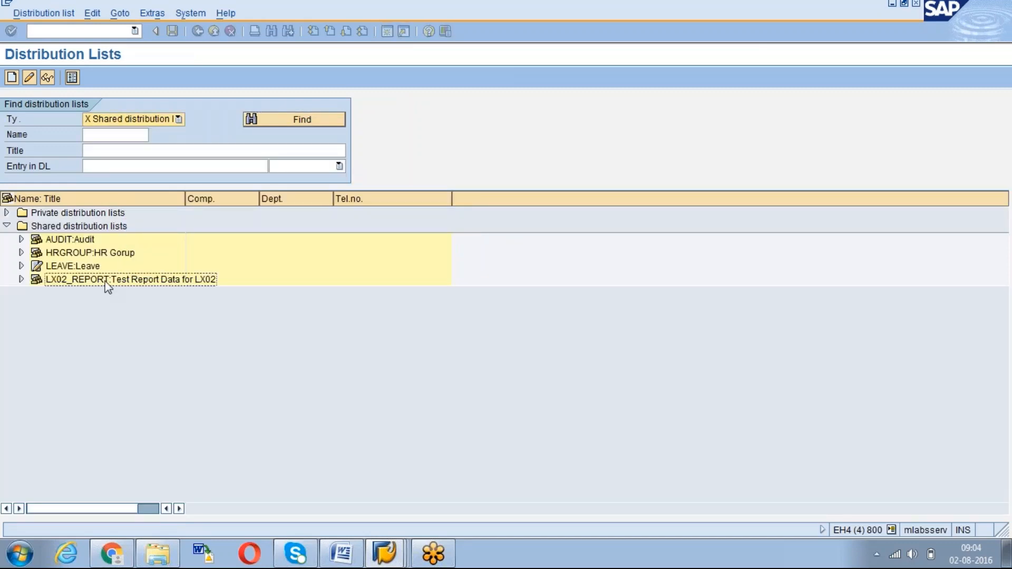
pyautogui.click(105, 282)
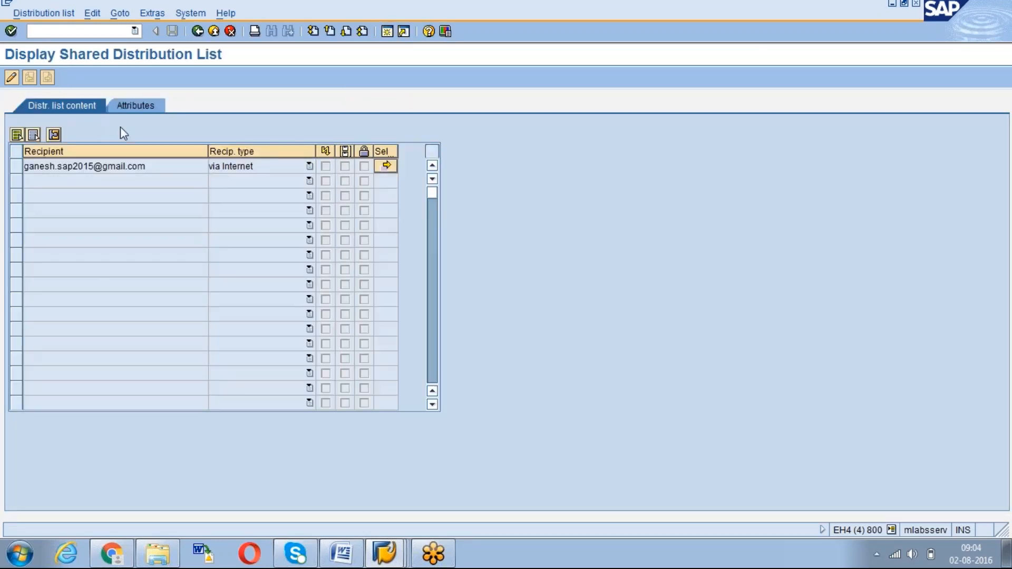
pyautogui.click(128, 101)
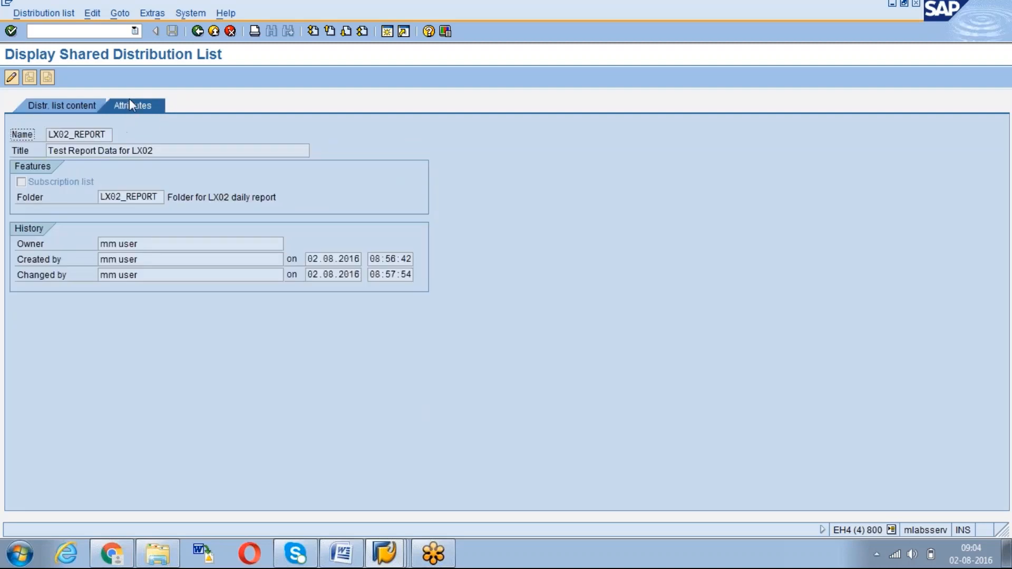
pyautogui.click(131, 196)
pyautogui.moveTo(49, 135); pyautogui.dragTo(106, 127)
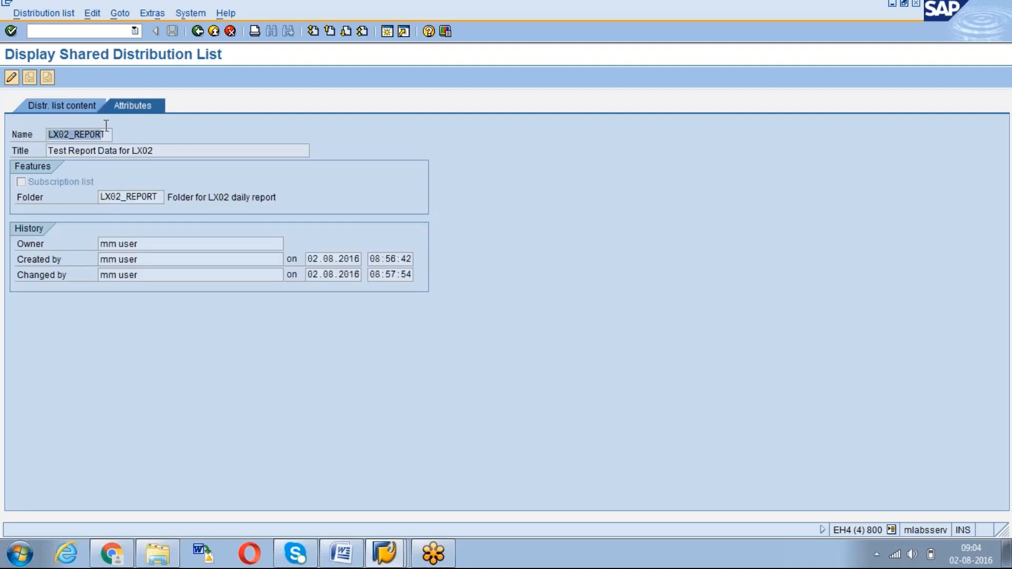
pyautogui.click(108, 133)
pyautogui.hotkey('alt', 'Tab')
pyautogui.hotkey('alt', 'Tab')
pyautogui.hotkey('alt', 'Tab')
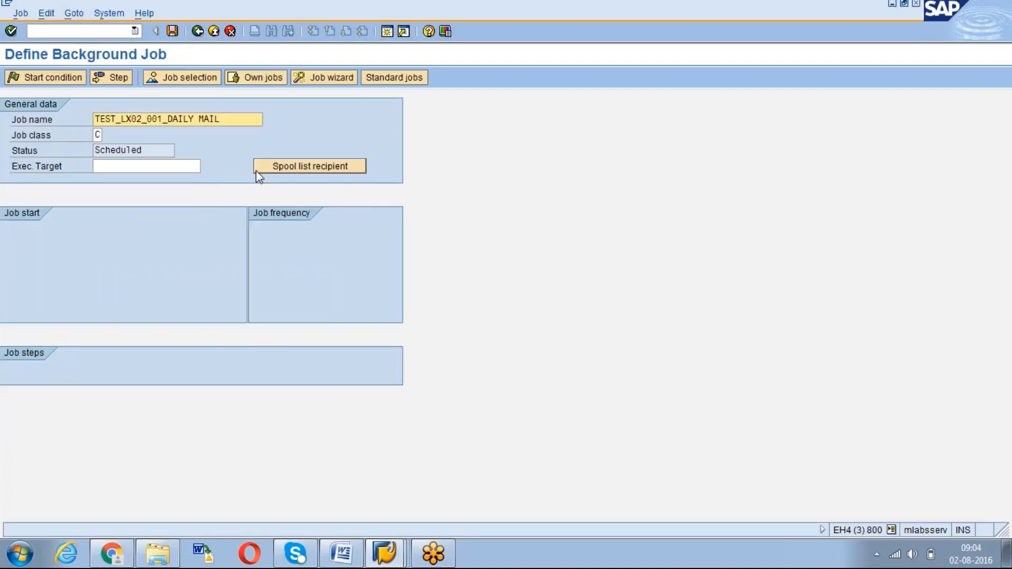
# Set LX02_REPORT as the job's spool list recipient
pyautogui.click(284, 172)
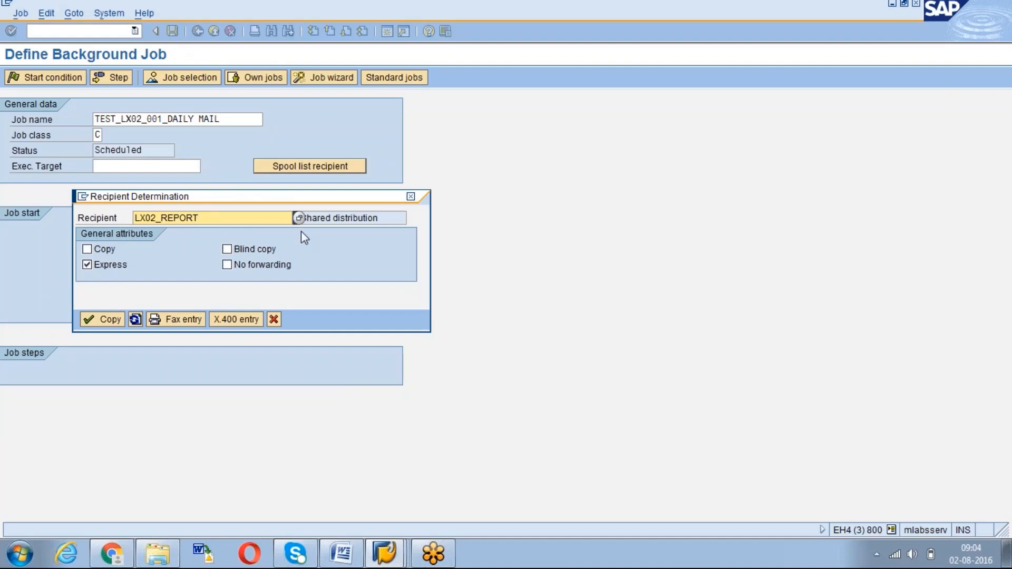
pyautogui.click(216, 218)
pyautogui.click(108, 319)
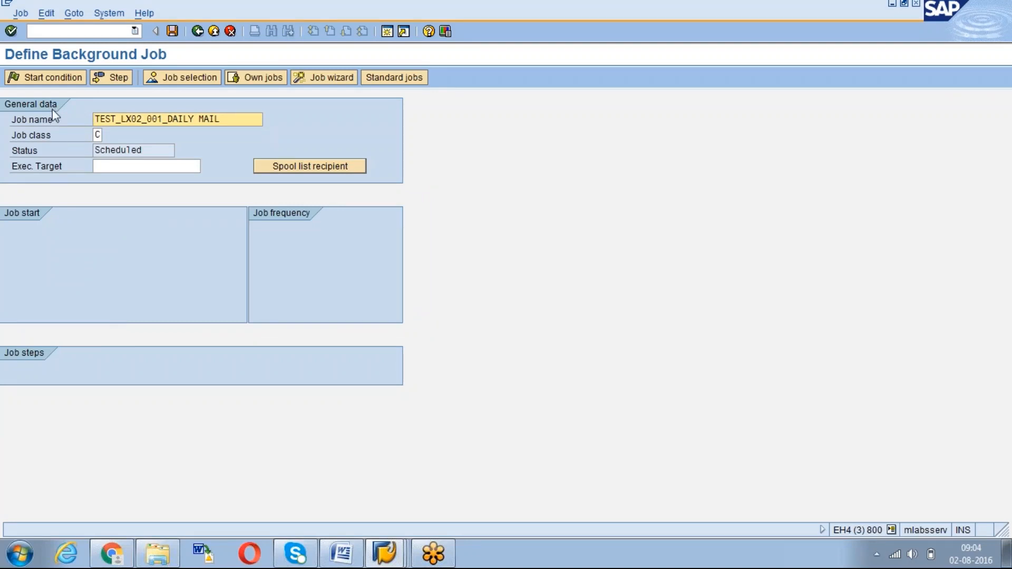
# Schedule the job to start on 02.08.2016 at 10:35:04
pyautogui.click(45, 80)
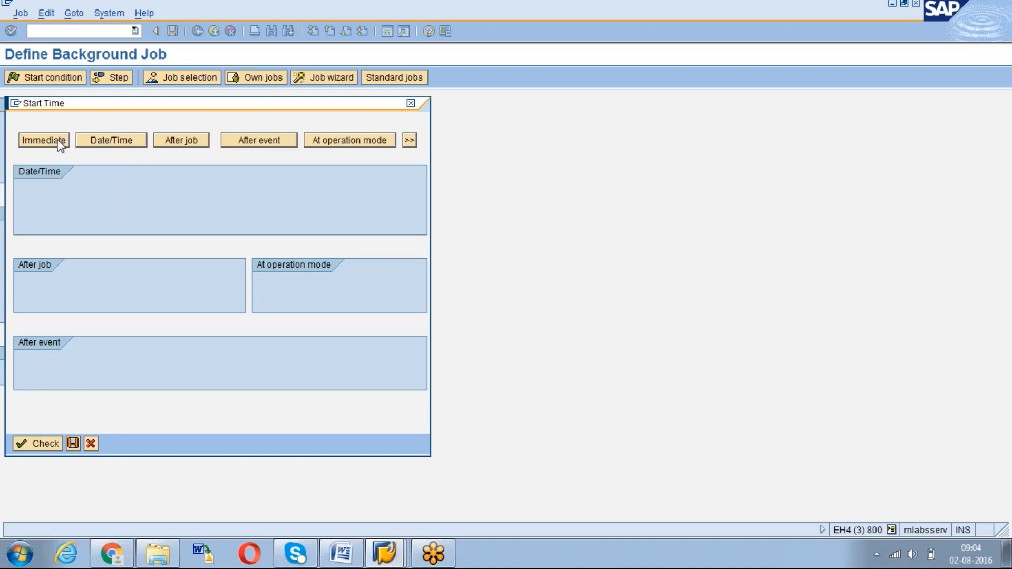
pyautogui.click(111, 142)
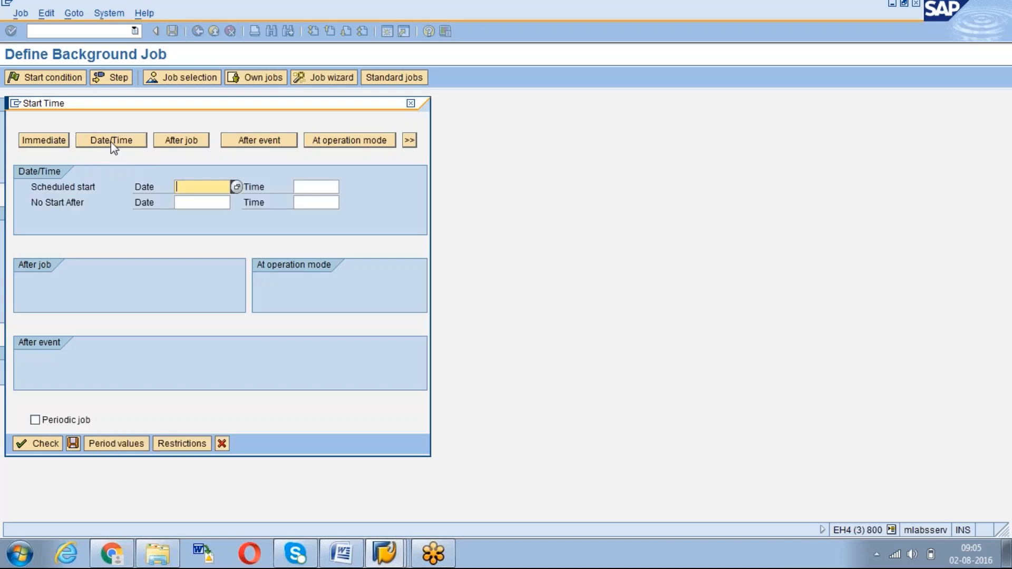
pyautogui.click(237, 187)
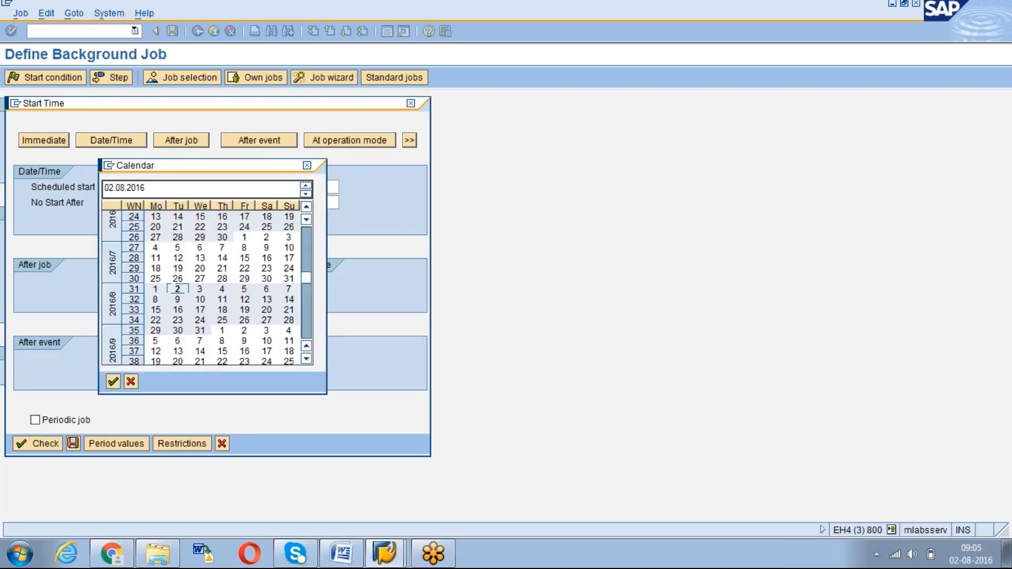
pyautogui.doubleClick(176, 289)
pyautogui.click(316, 188)
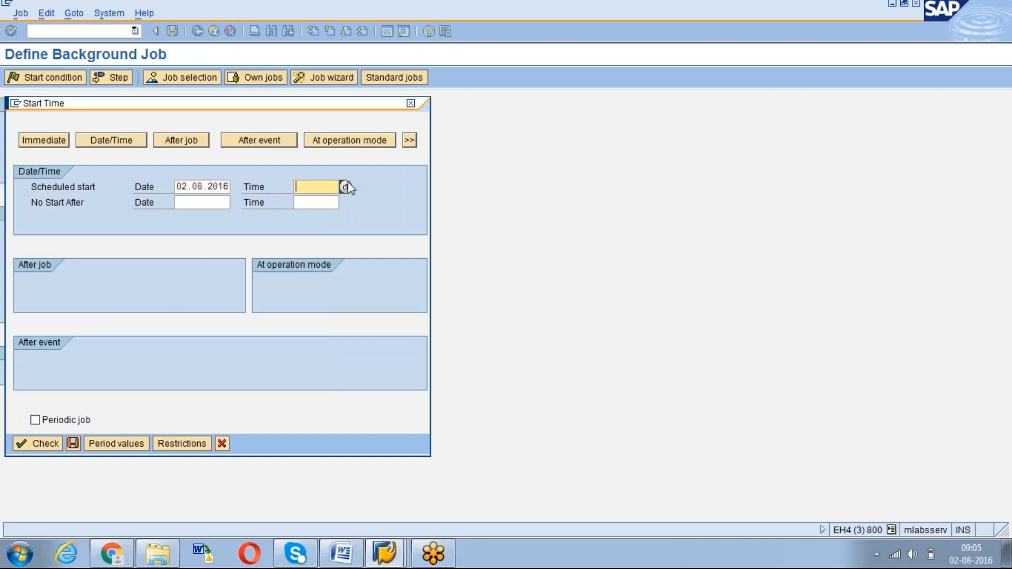
pyautogui.click(347, 187)
pyautogui.click(129, 240)
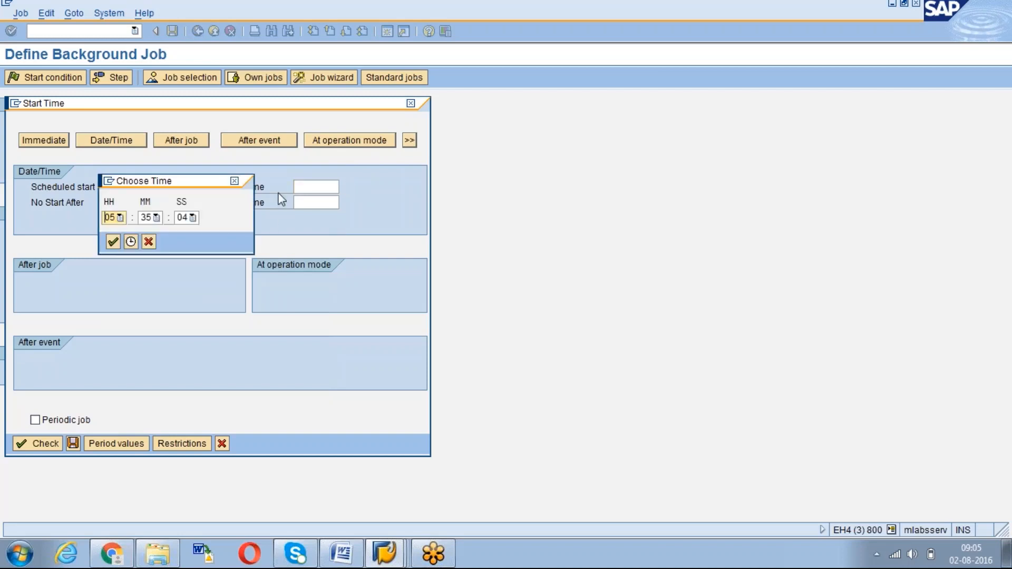
pyautogui.click(120, 217)
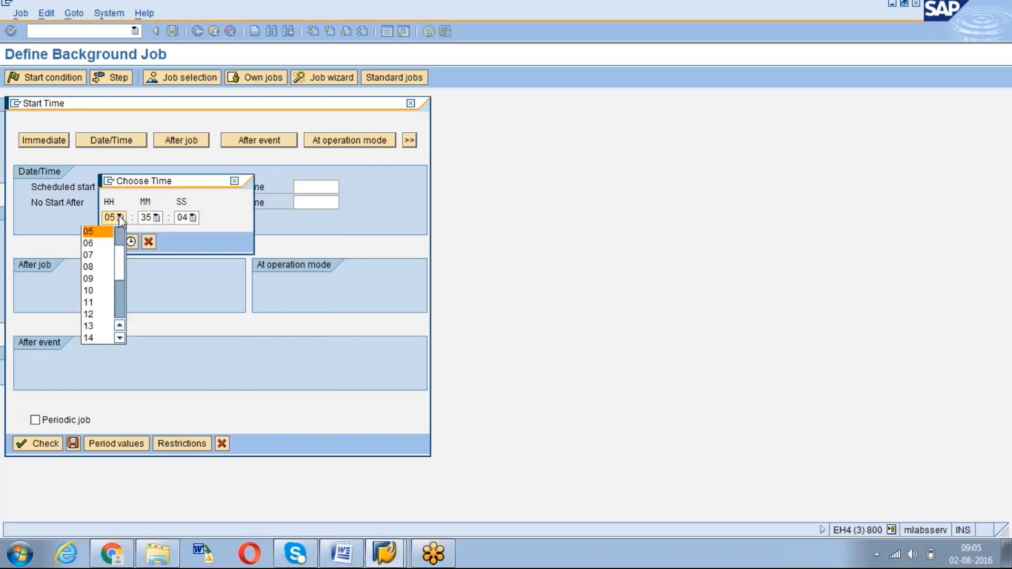
pyautogui.click(98, 290)
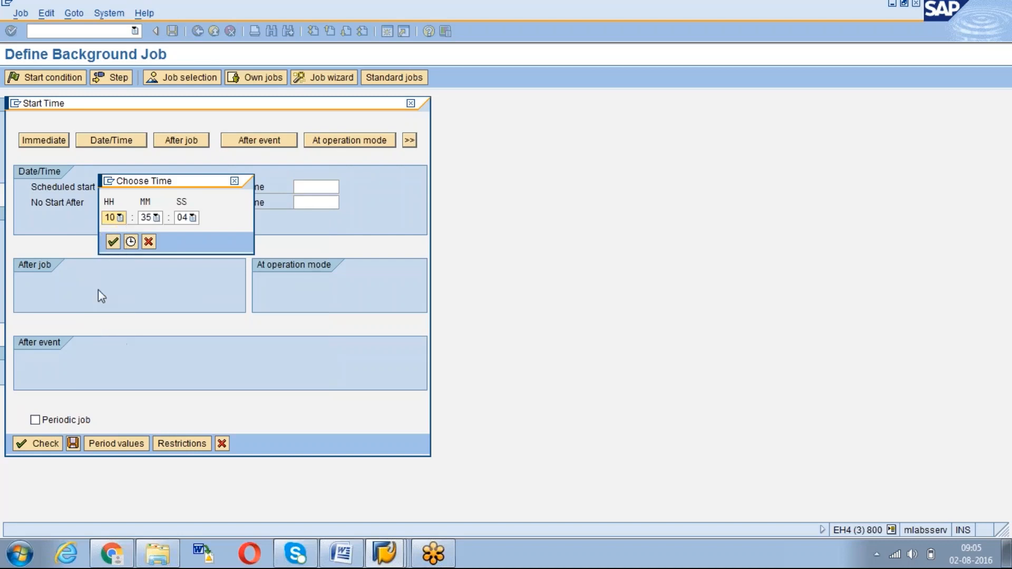
pyautogui.click(115, 241)
# Set no start after 24.03.2017 05:35:21 and mark the job as periodic
pyautogui.click(213, 202)
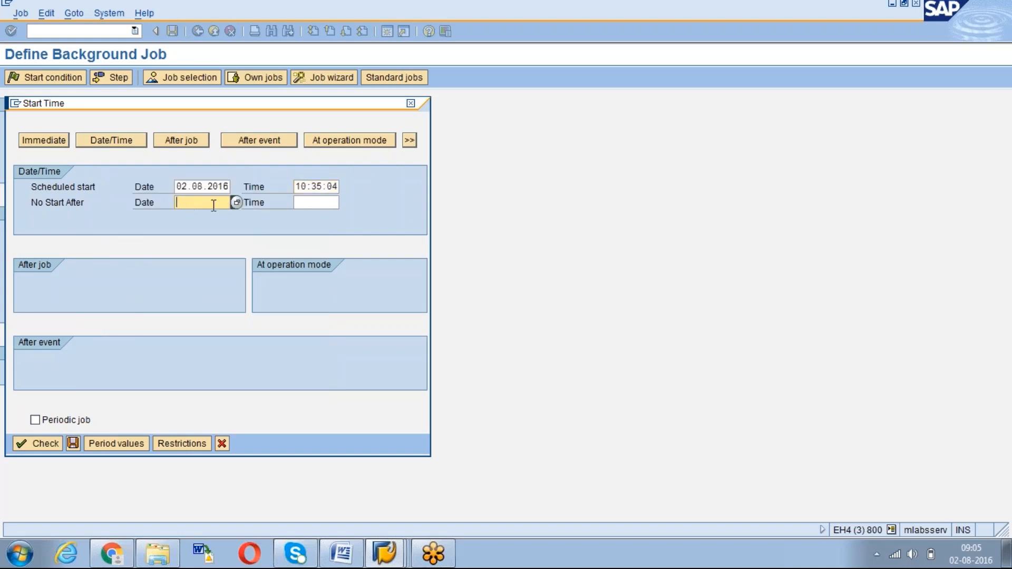
pyautogui.click(236, 200)
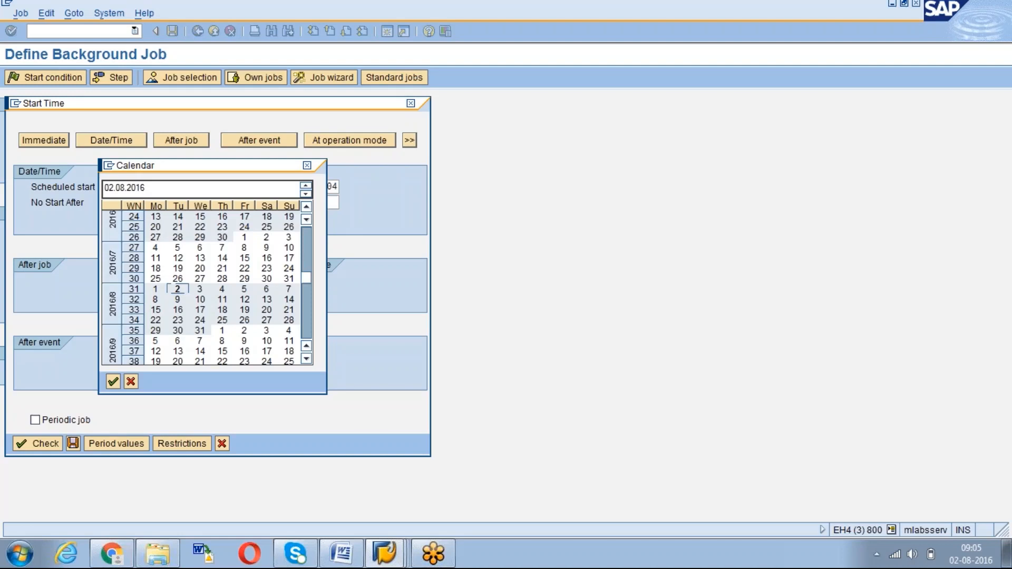
pyautogui.moveTo(305, 278); pyautogui.dragTo(305, 329)
pyautogui.doubleClick(244, 349)
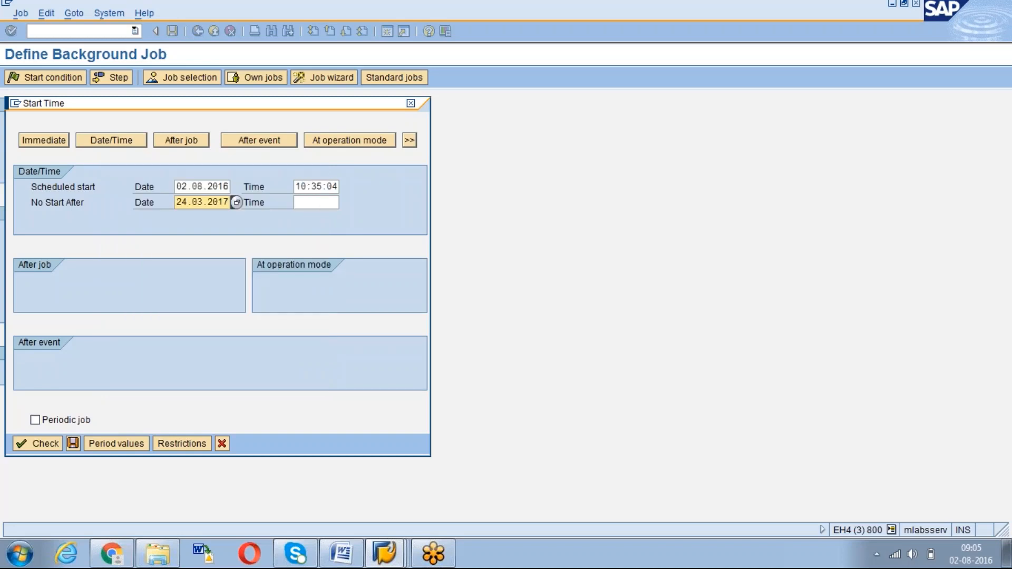
pyautogui.click(311, 202)
pyautogui.click(343, 202)
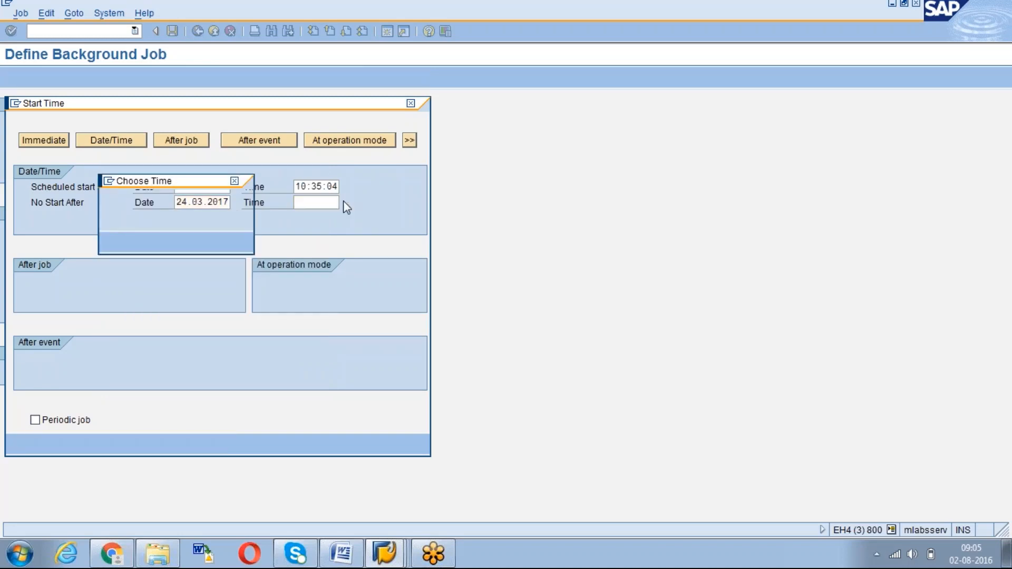
pyautogui.click(113, 238)
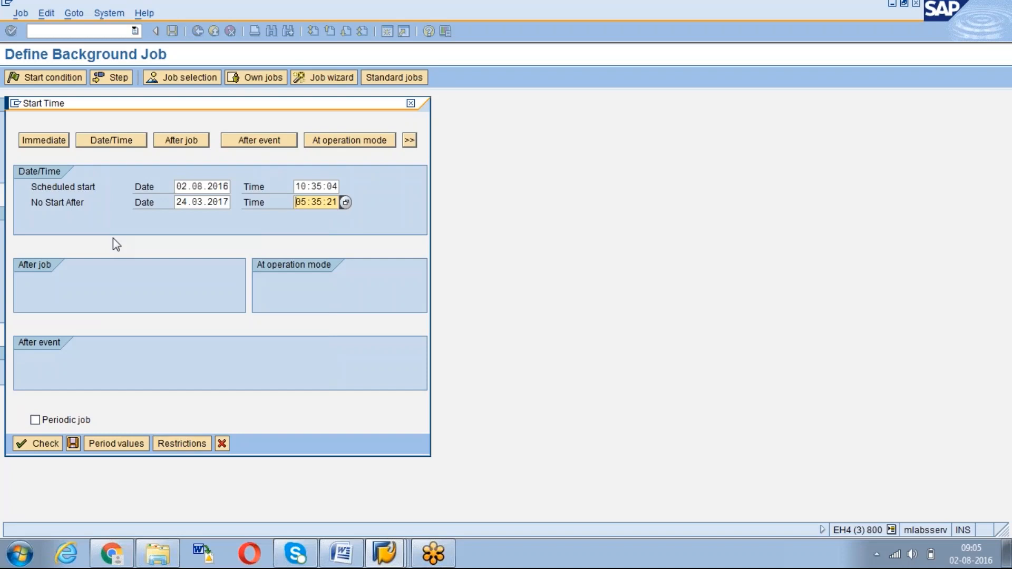
pyautogui.click(35, 419)
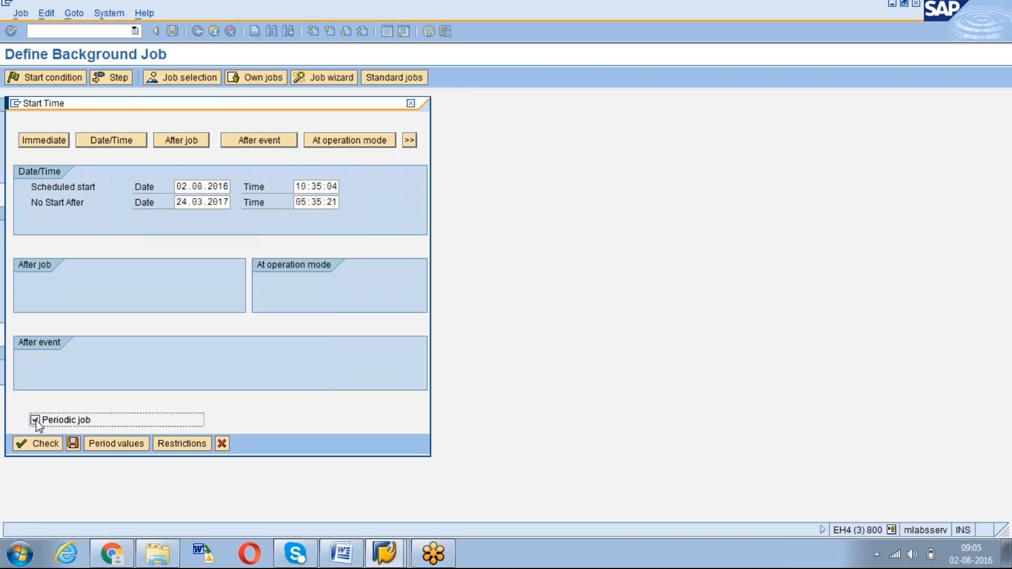
# Set the period values to Daily, save them, and bring up the Start Date Restrictions
pyautogui.click(109, 444)
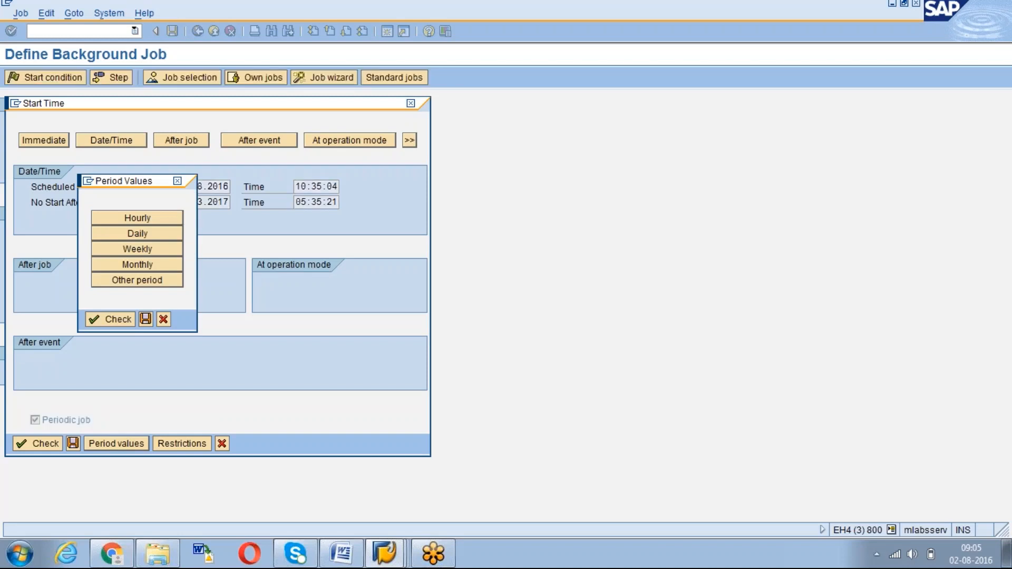
pyautogui.click(149, 235)
pyautogui.click(144, 319)
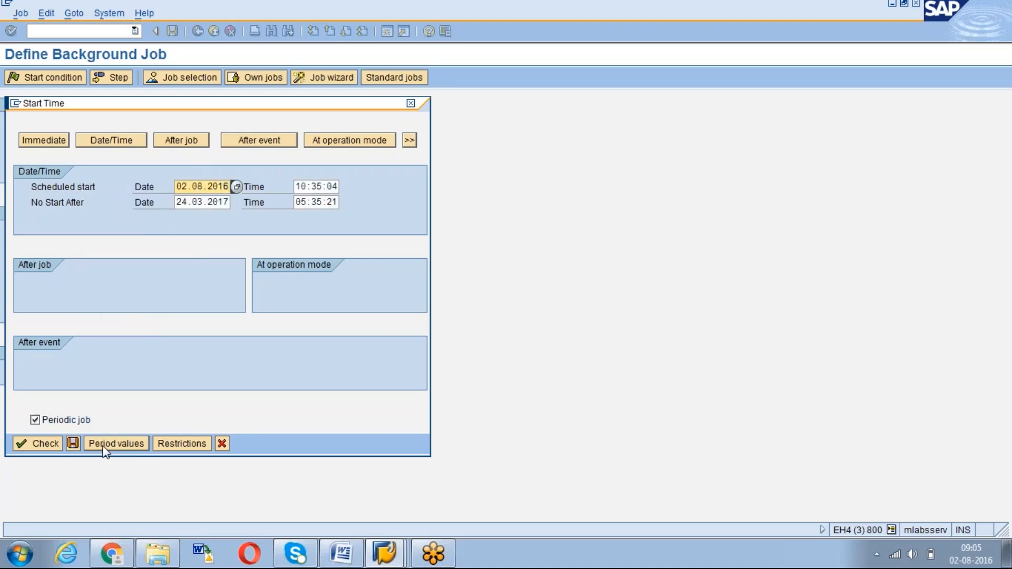
pyautogui.click(103, 444)
pyautogui.click(144, 320)
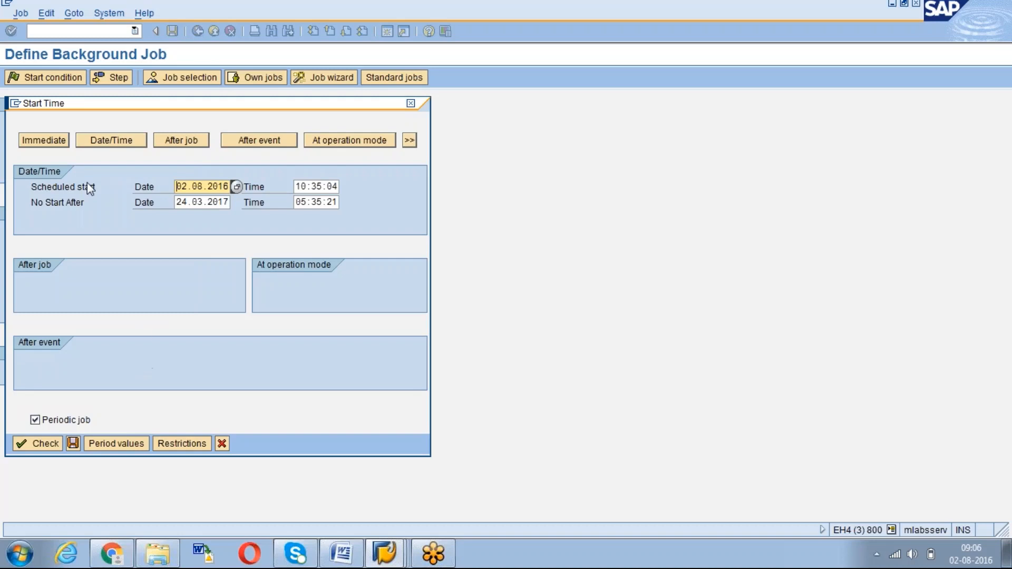
pyautogui.click(179, 444)
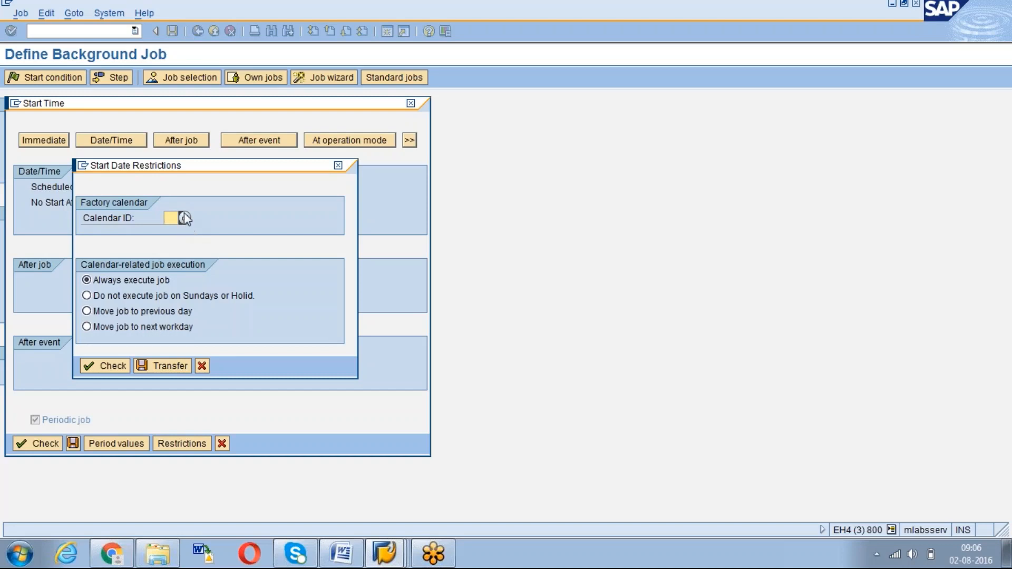
# Try the Sundays/holidays option and factory calendar lookup, then settle on 'Always execute job'
pyautogui.click(87, 296)
pyautogui.click(184, 218)
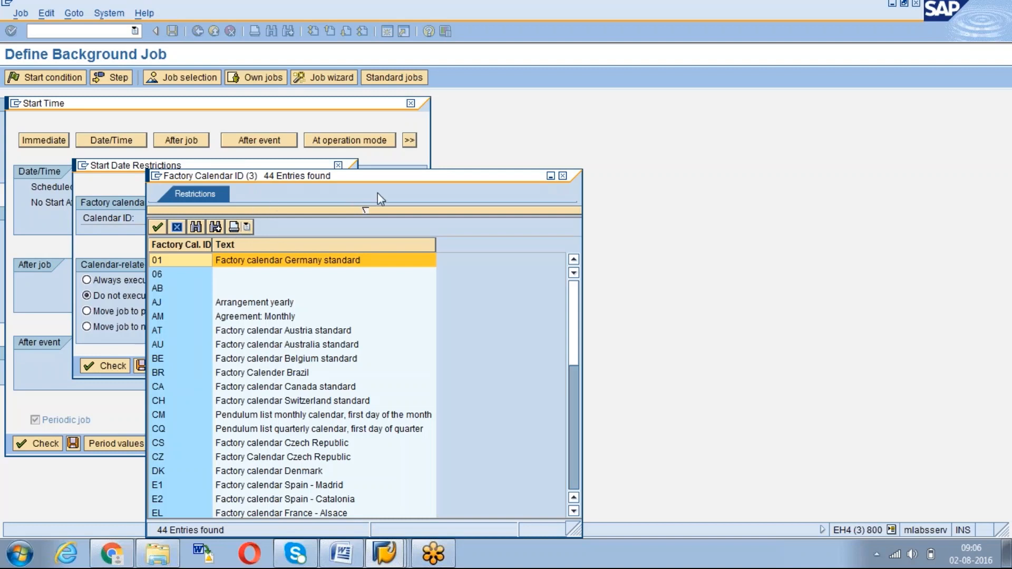
pyautogui.click(563, 176)
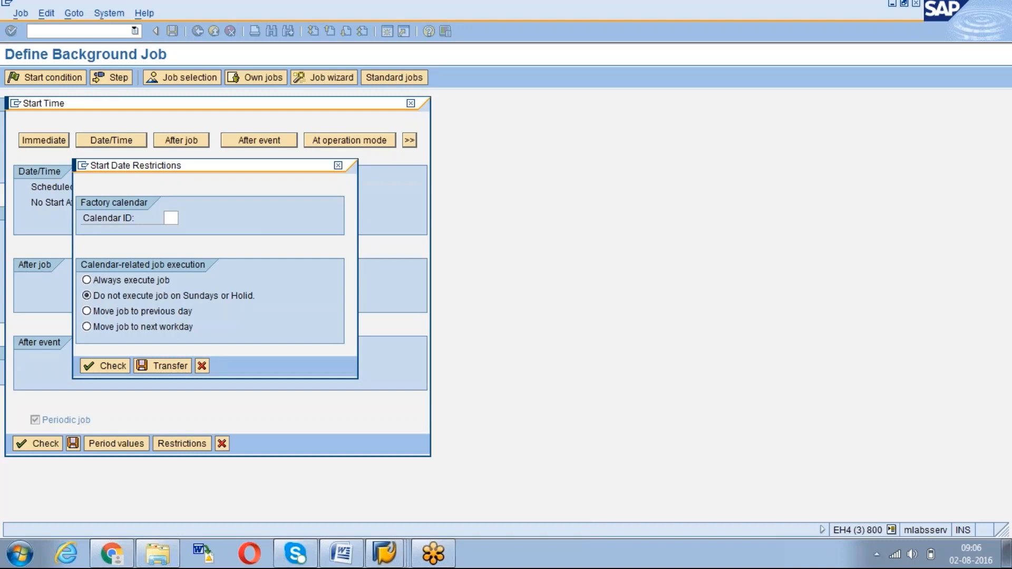
pyautogui.click(232, 299)
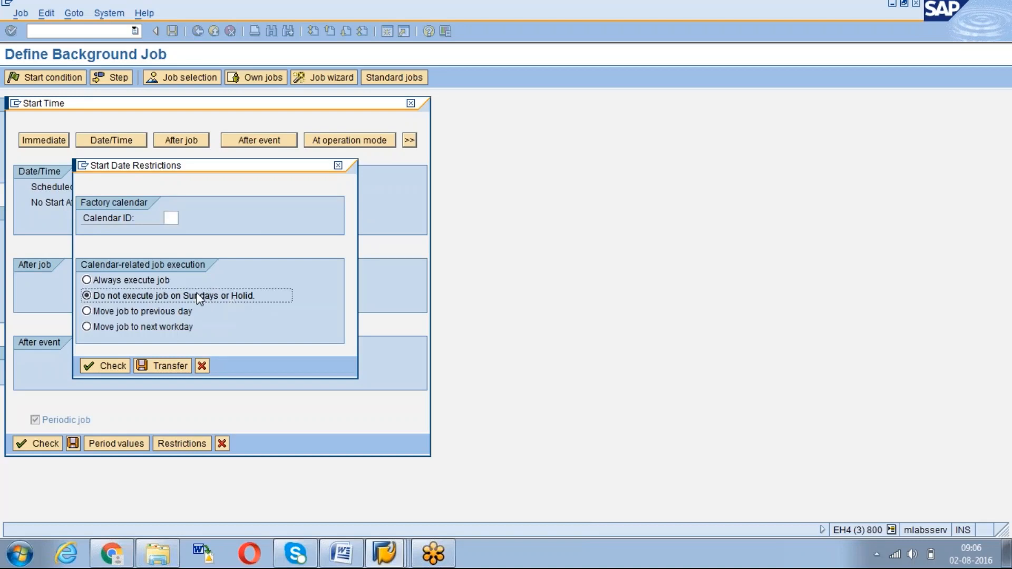
pyautogui.click(90, 280)
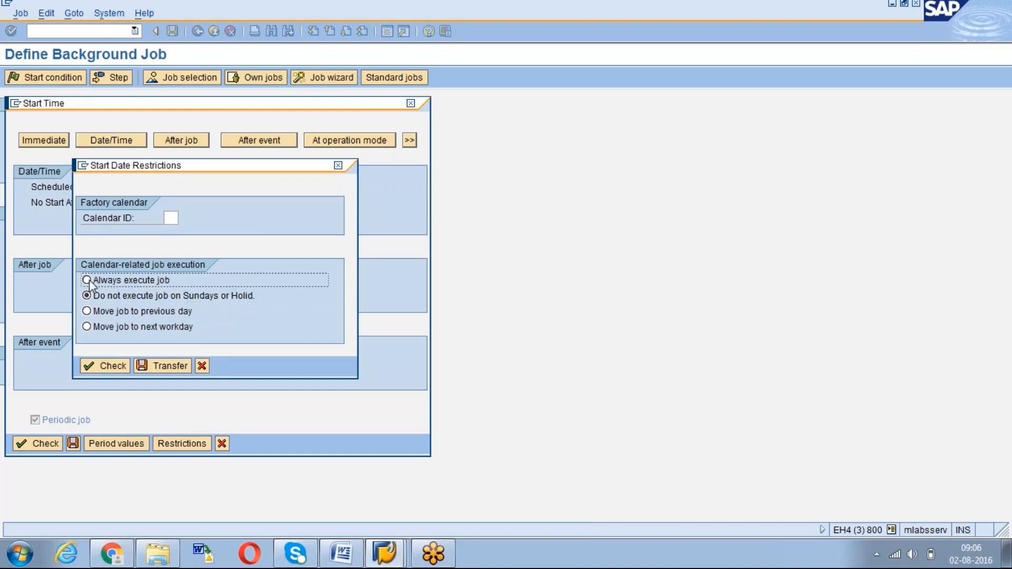
pyautogui.click(170, 217)
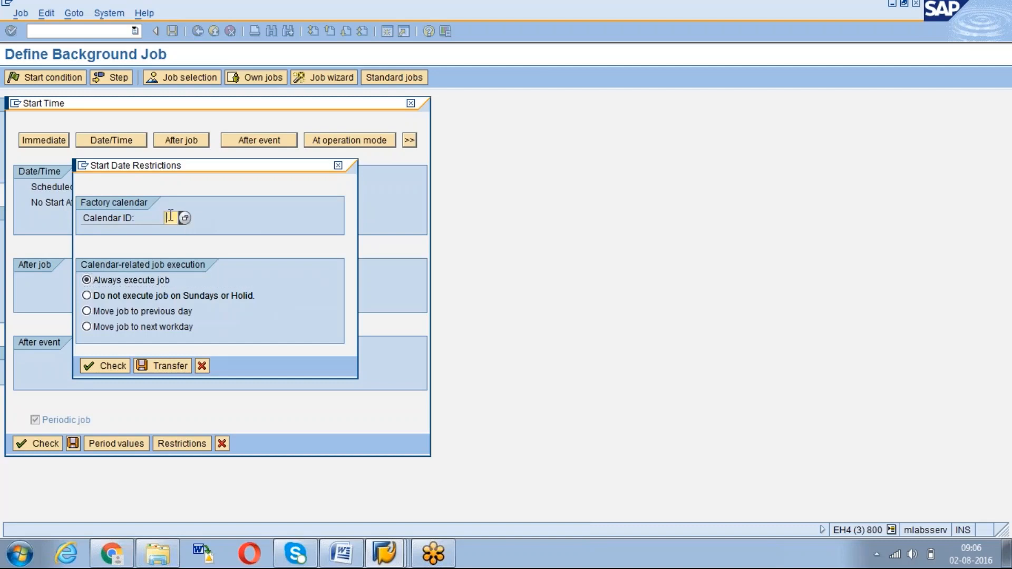
pyautogui.click(185, 298)
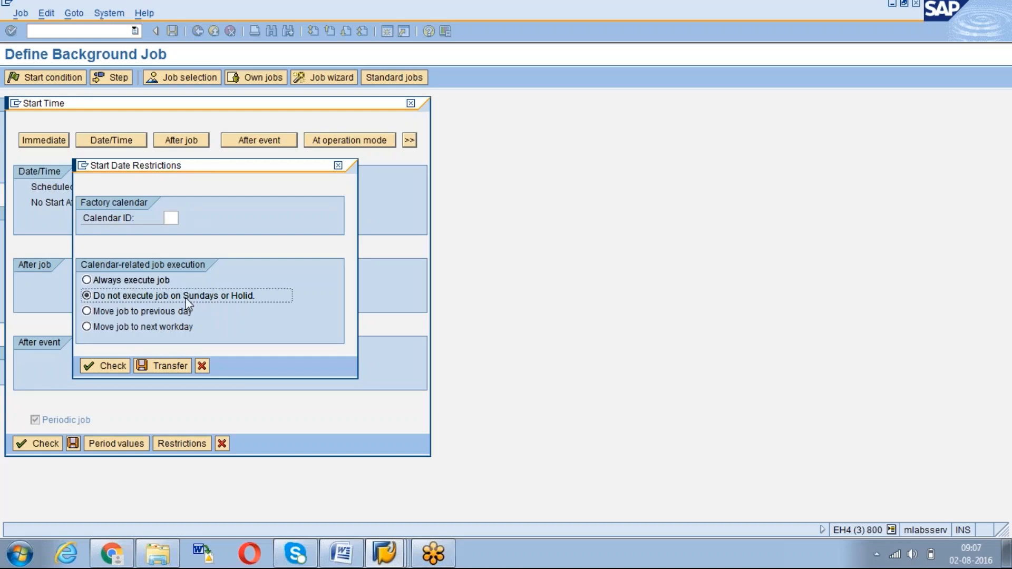
pyautogui.click(170, 218)
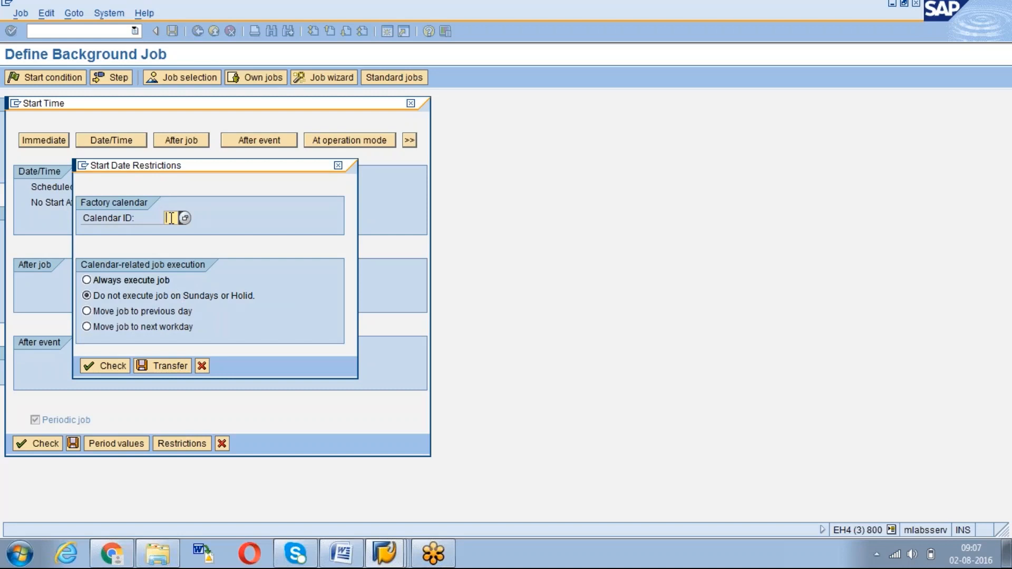
pyautogui.click(88, 281)
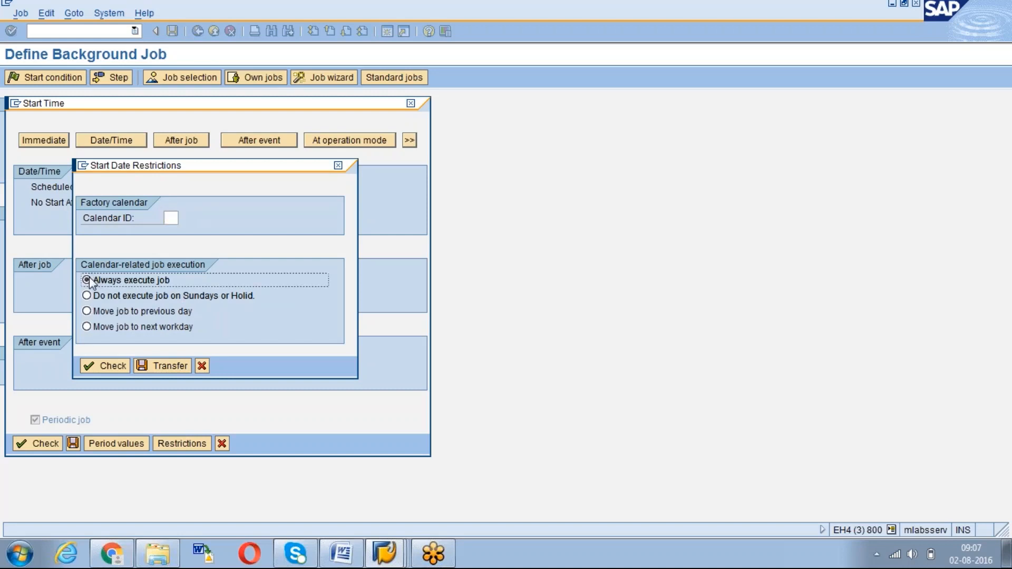
# Check and transfer the start date restrictions, then validate the start time entries
pyautogui.click(109, 367)
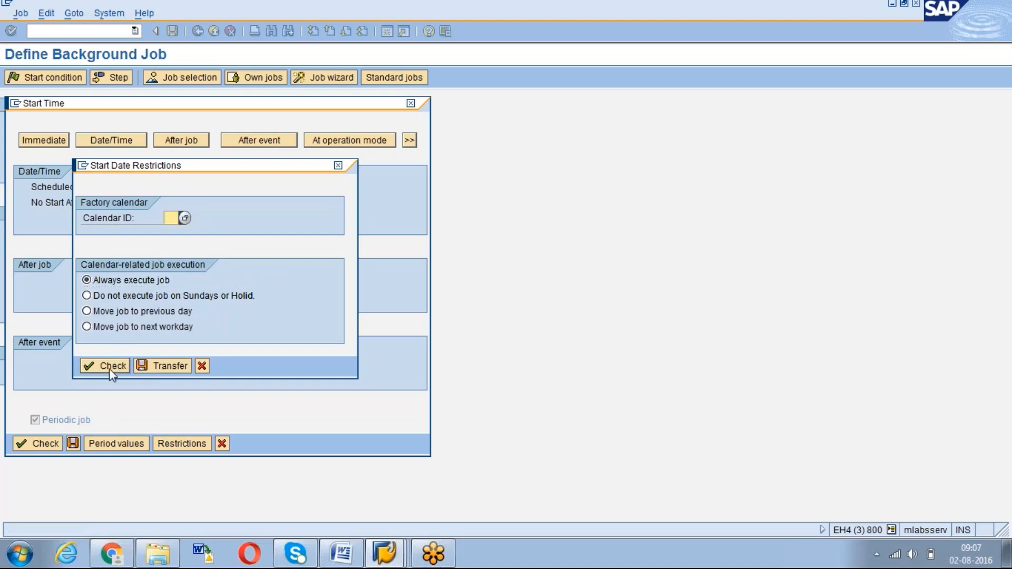
pyautogui.click(159, 367)
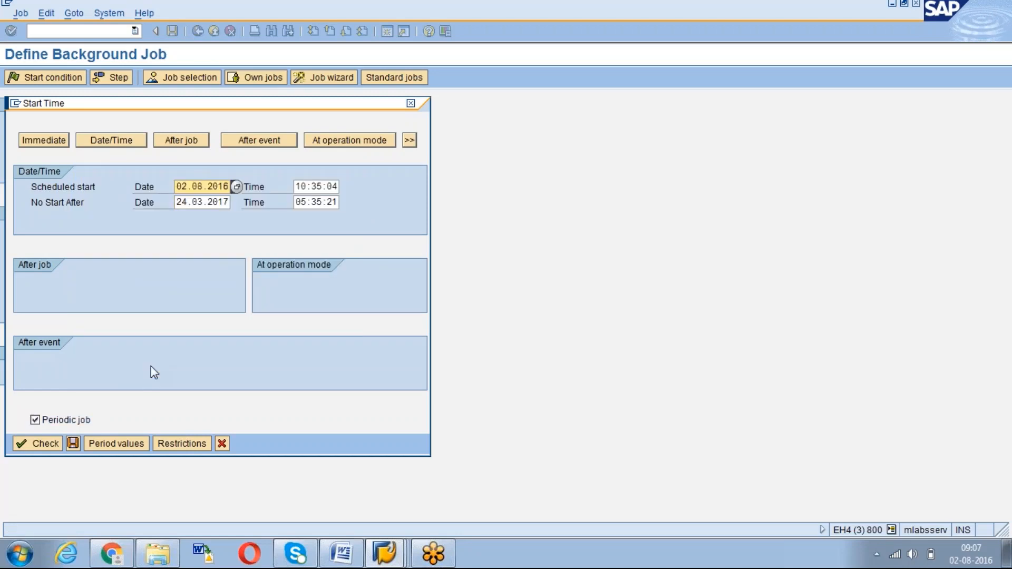
pyautogui.click(36, 442)
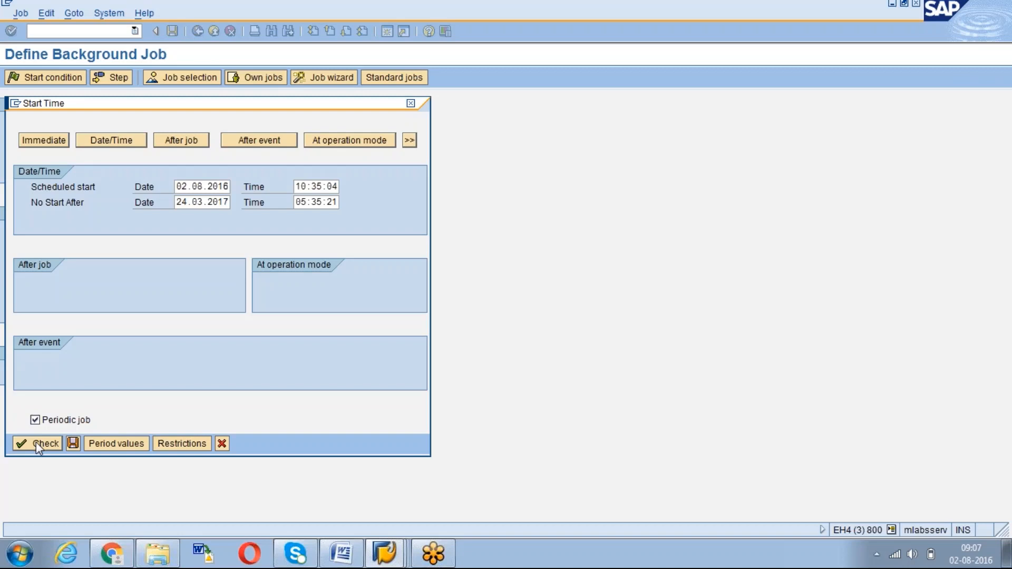
# Save the start time, review the Daily frequency and start window, and open Create Step 1
pyautogui.click(72, 444)
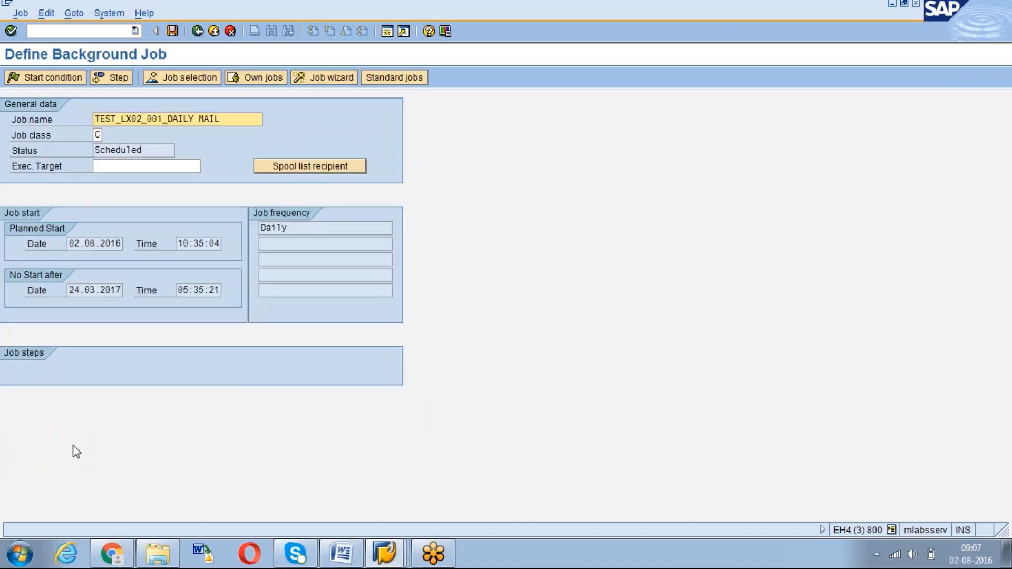
pyautogui.click(292, 231)
pyautogui.click(202, 246)
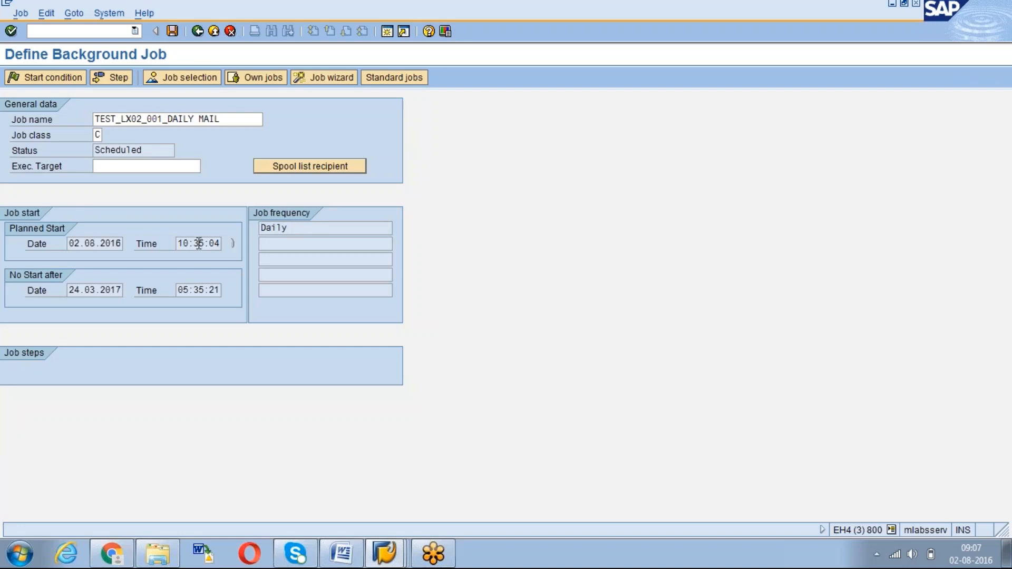
pyautogui.click(94, 244)
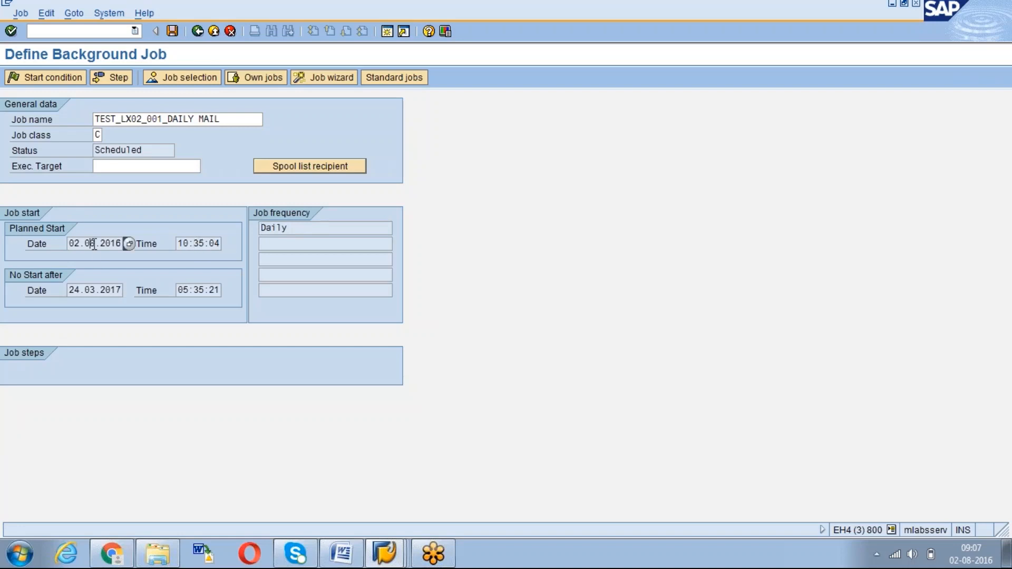
pyautogui.click(193, 290)
pyautogui.click(110, 78)
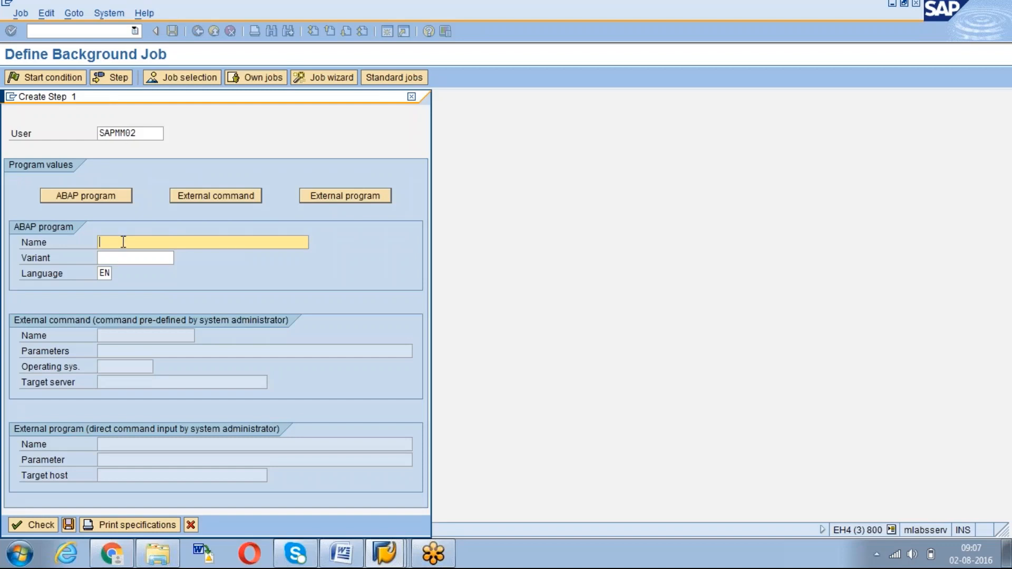
# Enter ABAP program RLS10020 with variant LX02_001 in the first job step
pyautogui.click(115, 257)
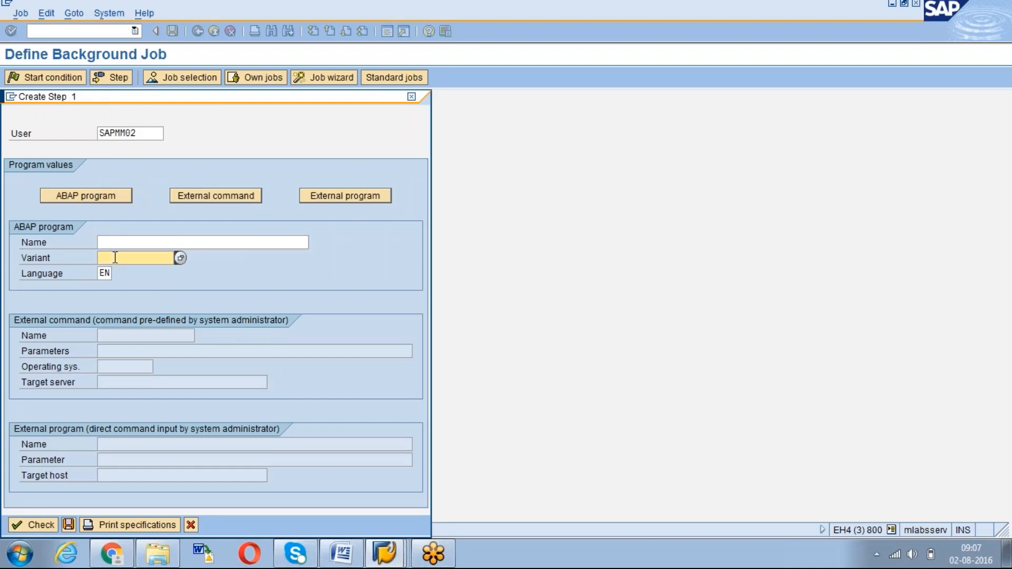
pyautogui.click(118, 243)
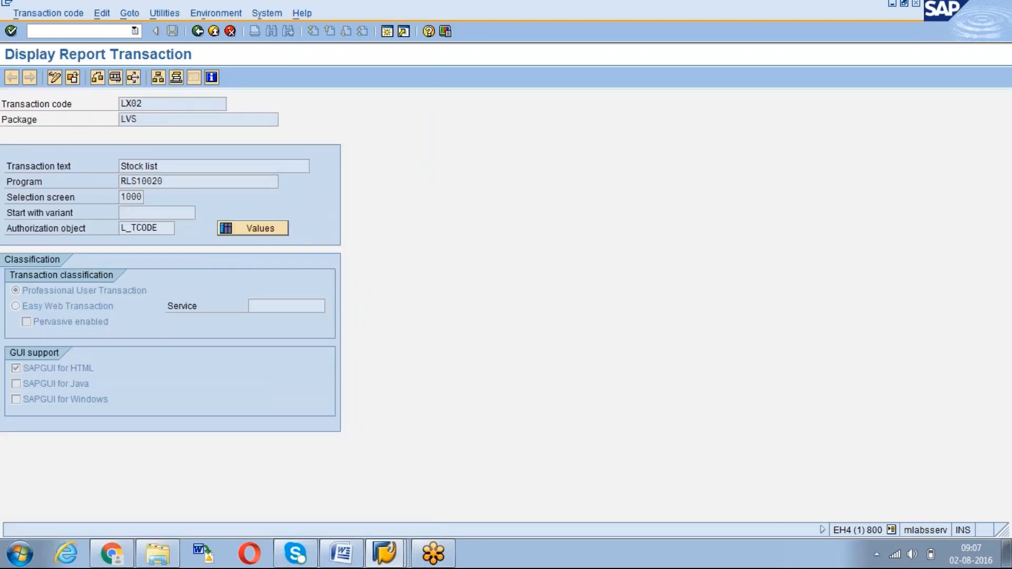
pyautogui.moveTo(161, 181); pyautogui.dragTo(117, 182)
pyautogui.hotkey('ctrl', 'c')
pyautogui.hotkey('alt', 'Tab')
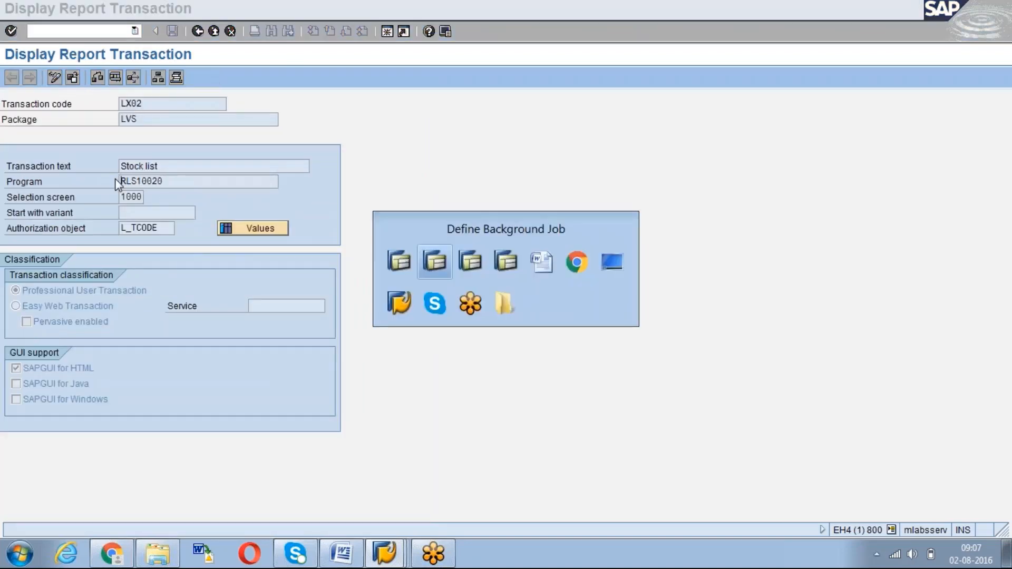
pyautogui.hotkey('ctrl', 'v')
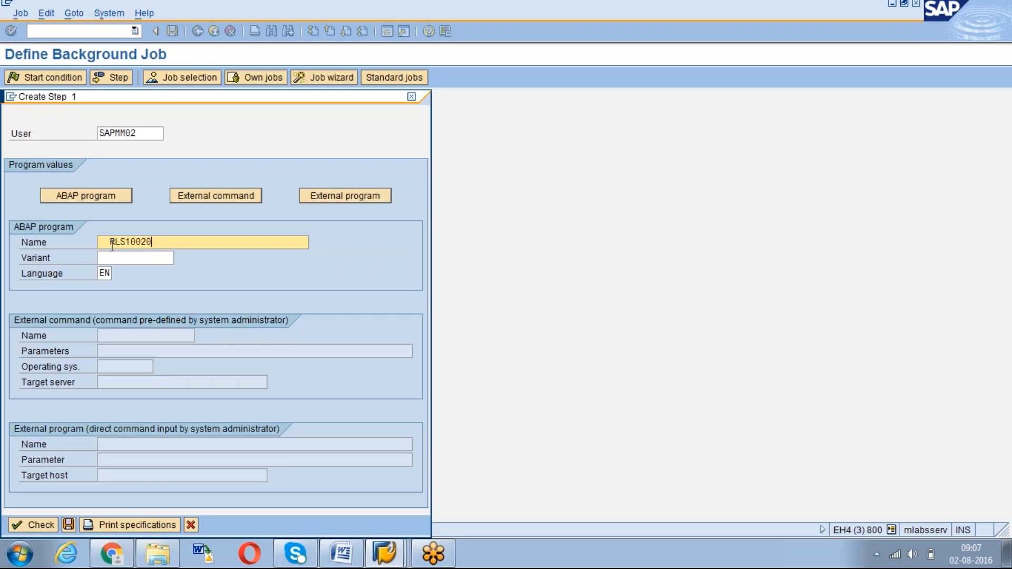
pyautogui.click(111, 242)
pyautogui.press('BackSpace')
pyautogui.press('BackSpace')
pyautogui.click(122, 257)
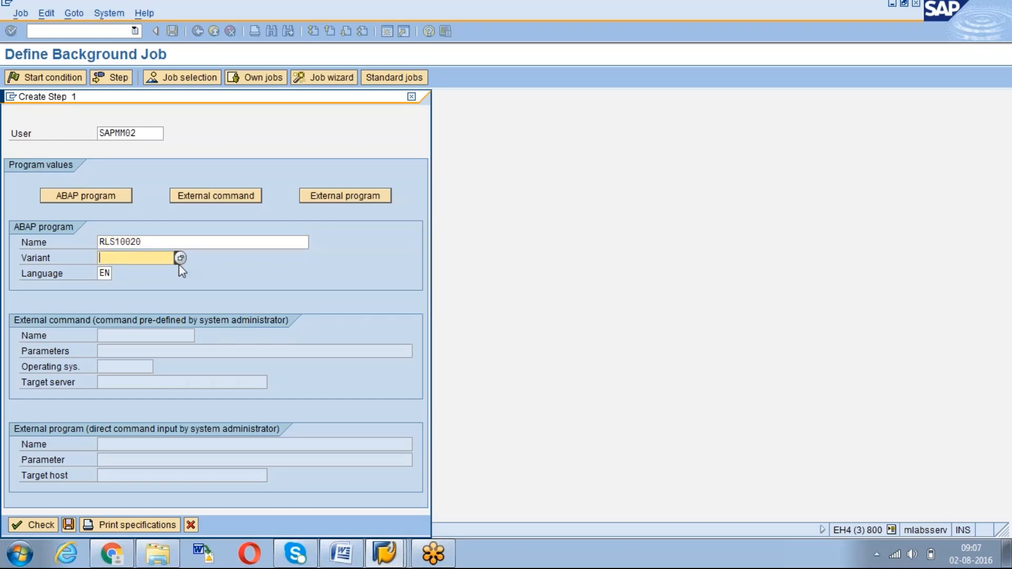
pyautogui.click(180, 258)
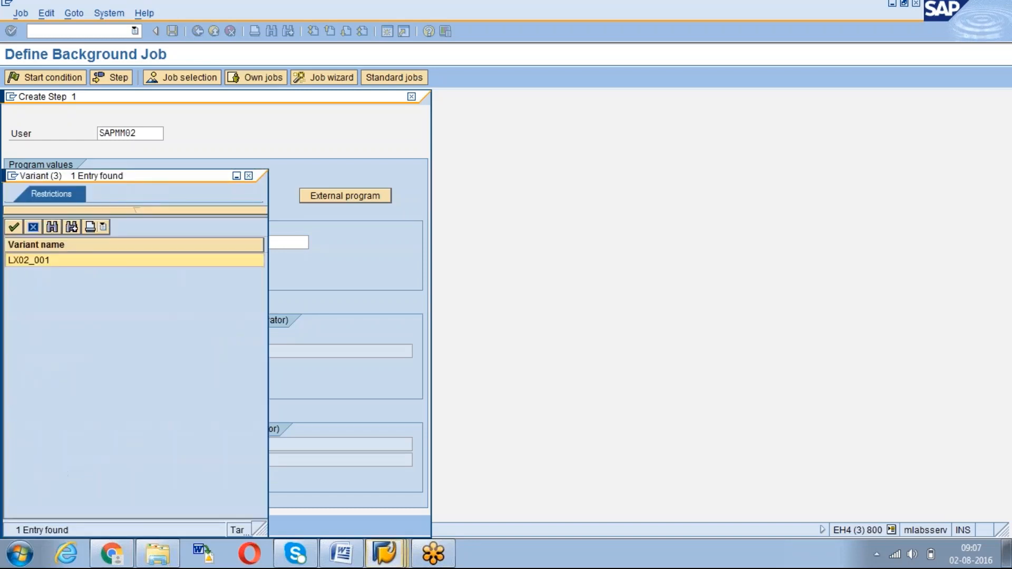
pyautogui.doubleClick(32, 260)
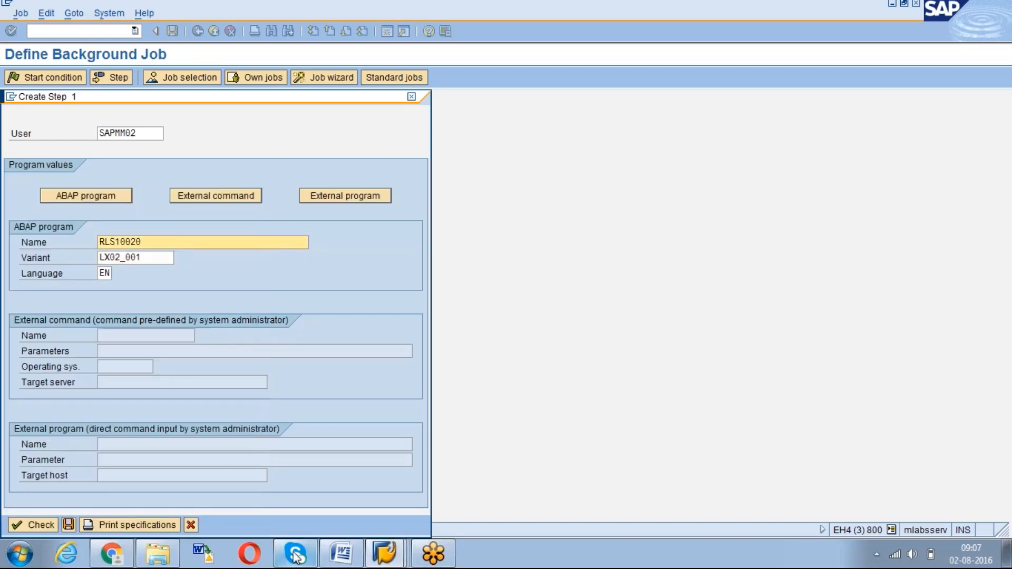
# Verify in transaction LX02 that variant LX02_001 exists for RLS10020
pyautogui.click(384, 554)
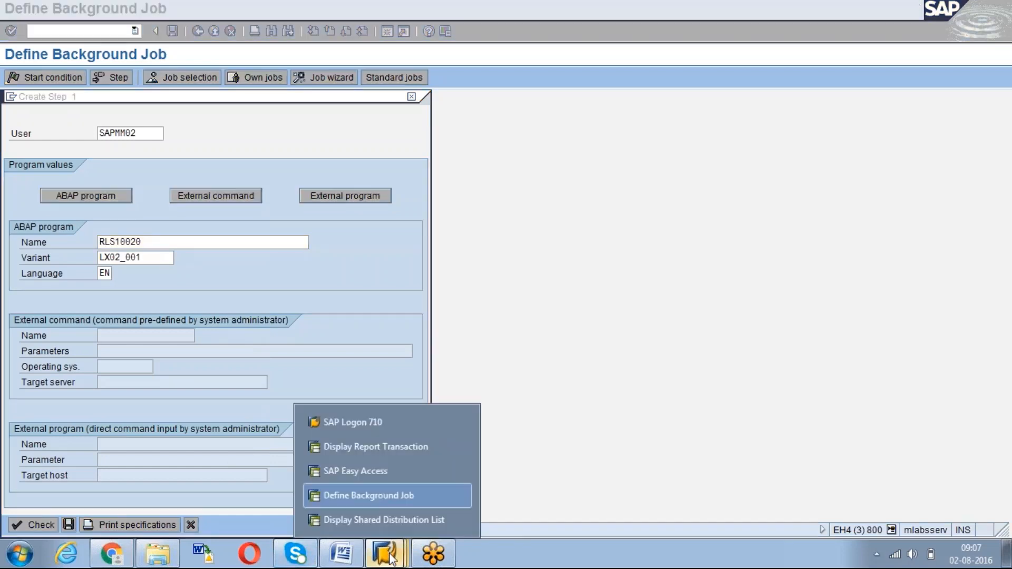
pyautogui.click(374, 471)
pyautogui.write('lx02')
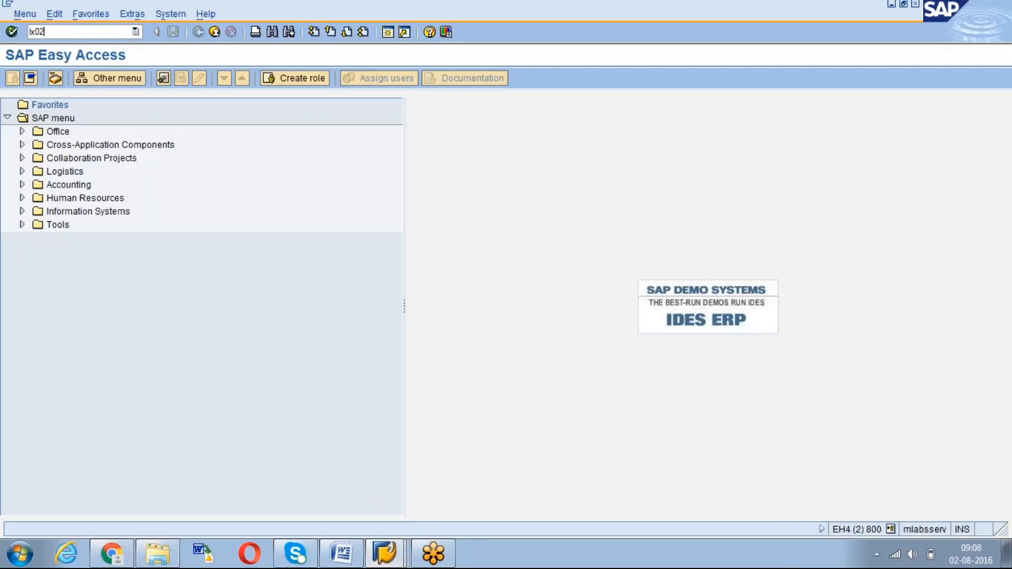
pyautogui.press('Return')
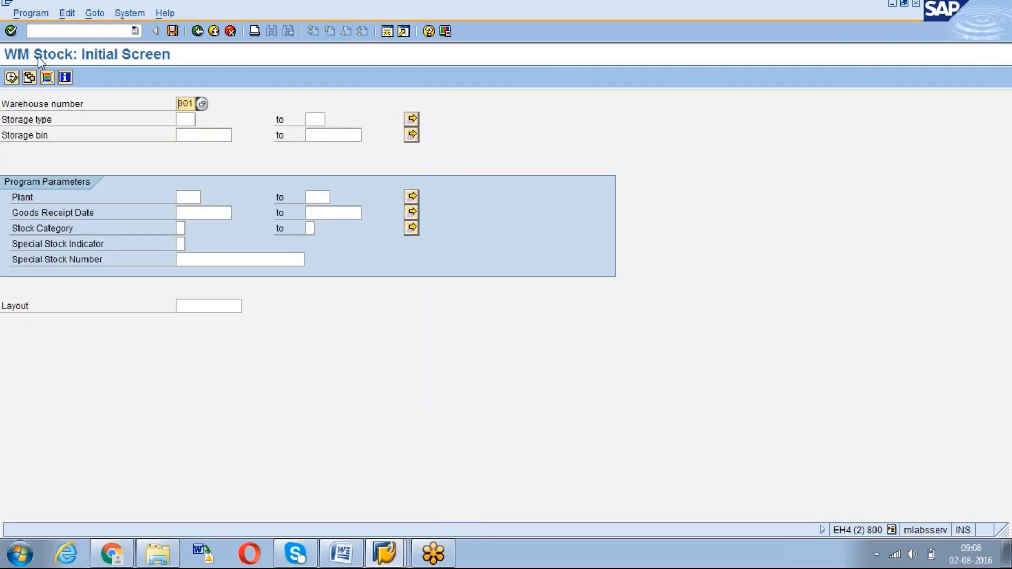
pyautogui.click(29, 78)
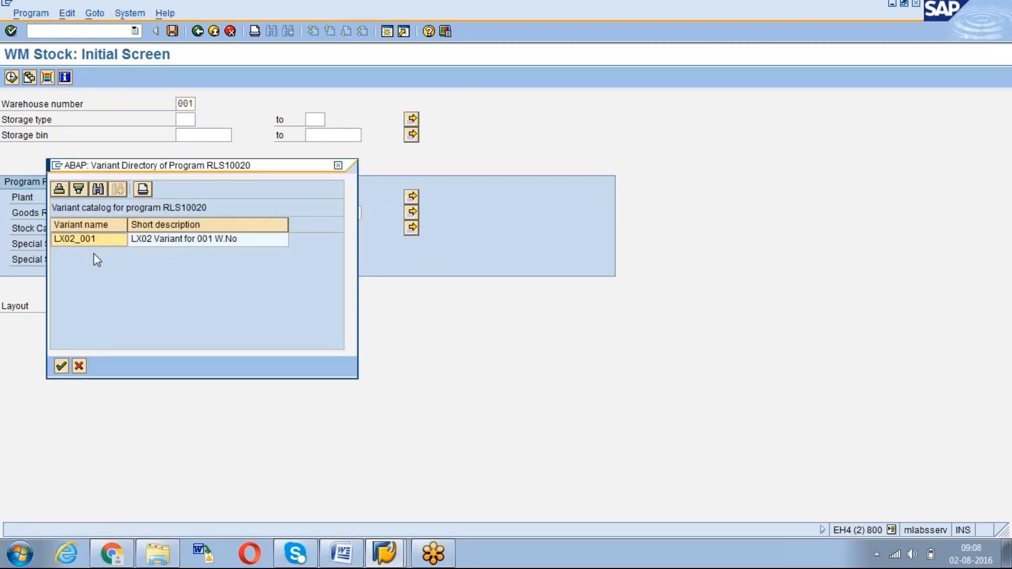
pyautogui.click(93, 243)
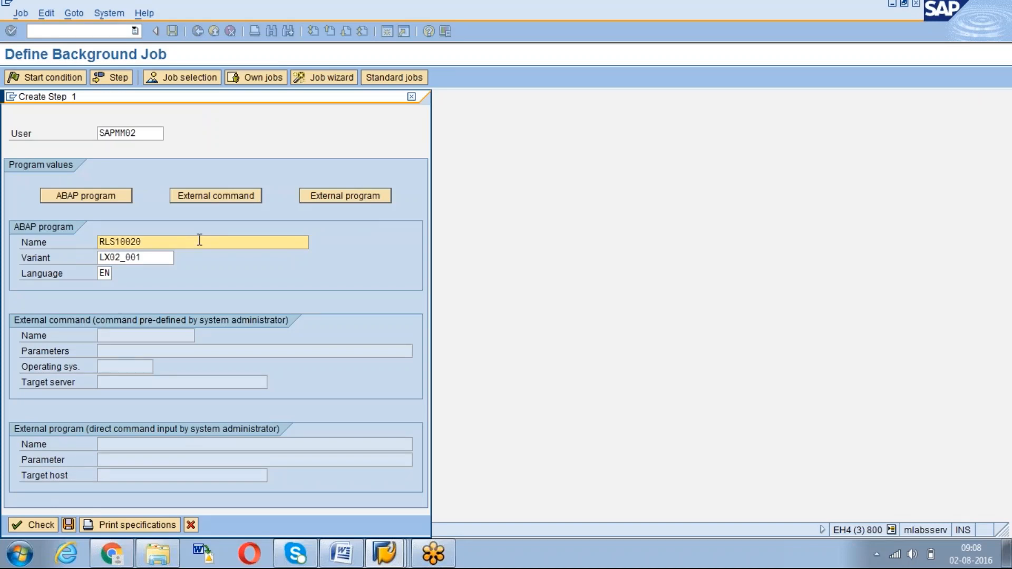
# Save the RLS10020 / LX02_001 step and check it in the step list, which shows no spool list
pyautogui.click(69, 525)
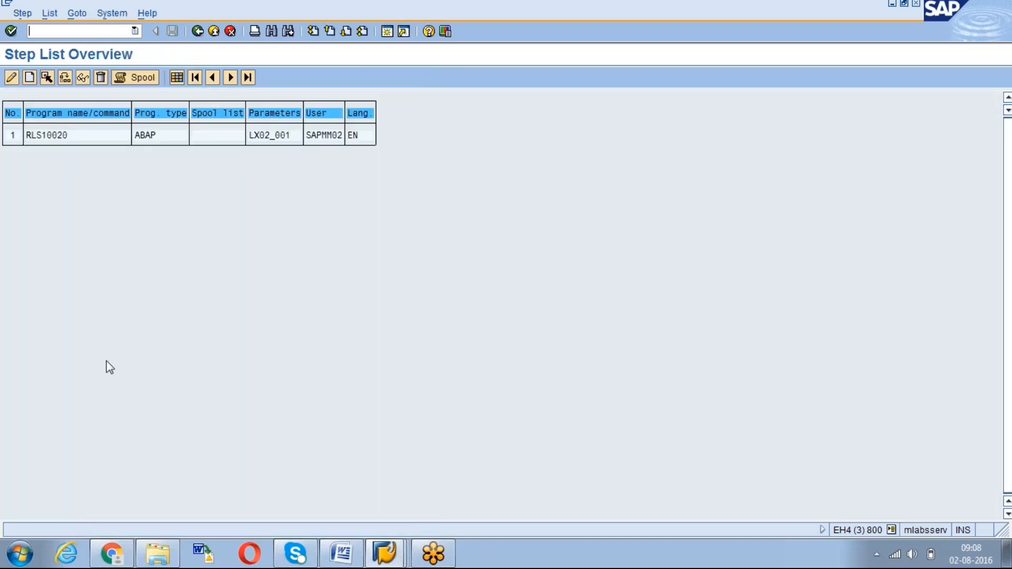
pyautogui.click(43, 138)
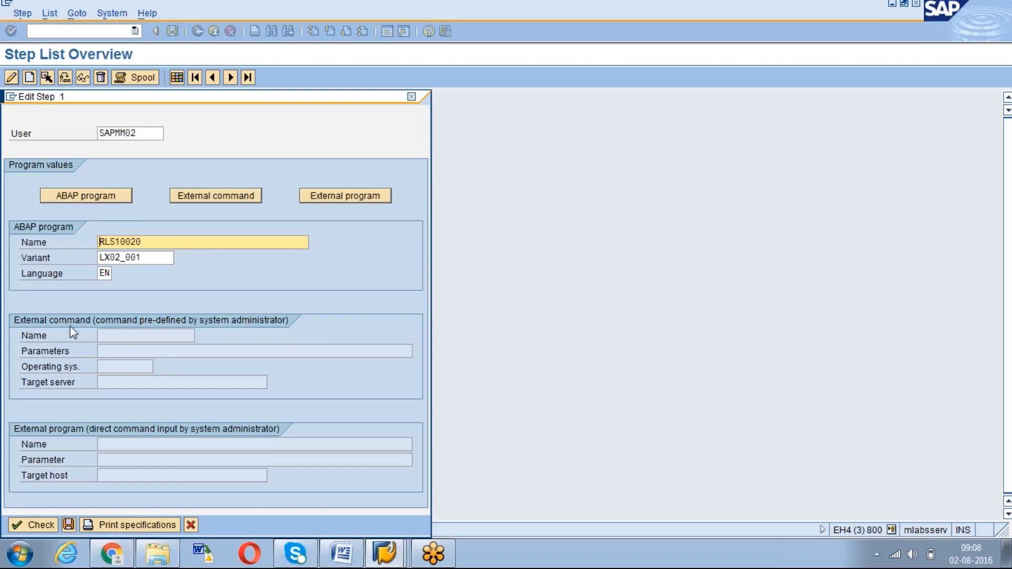
pyautogui.click(69, 525)
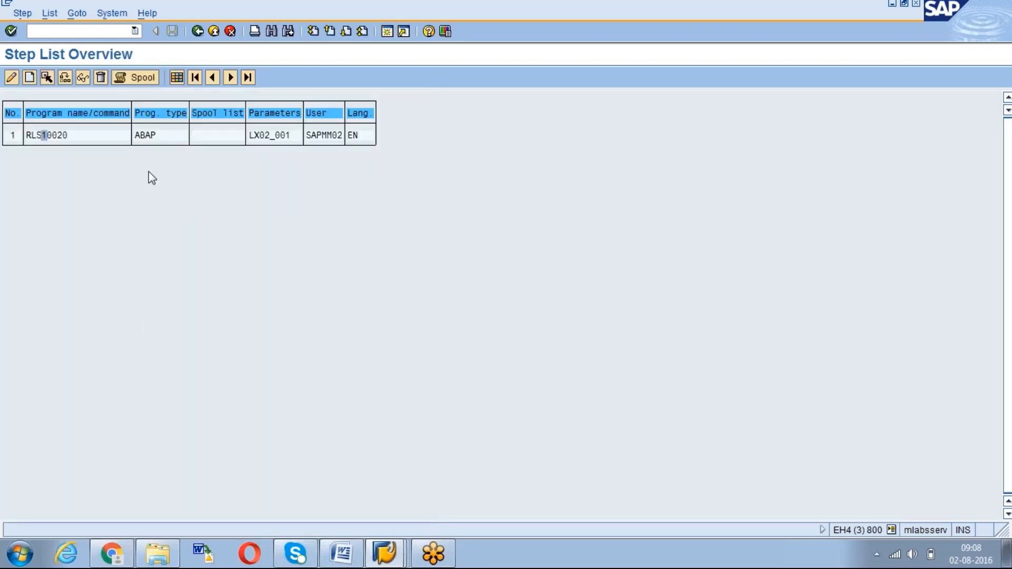
pyautogui.click(126, 83)
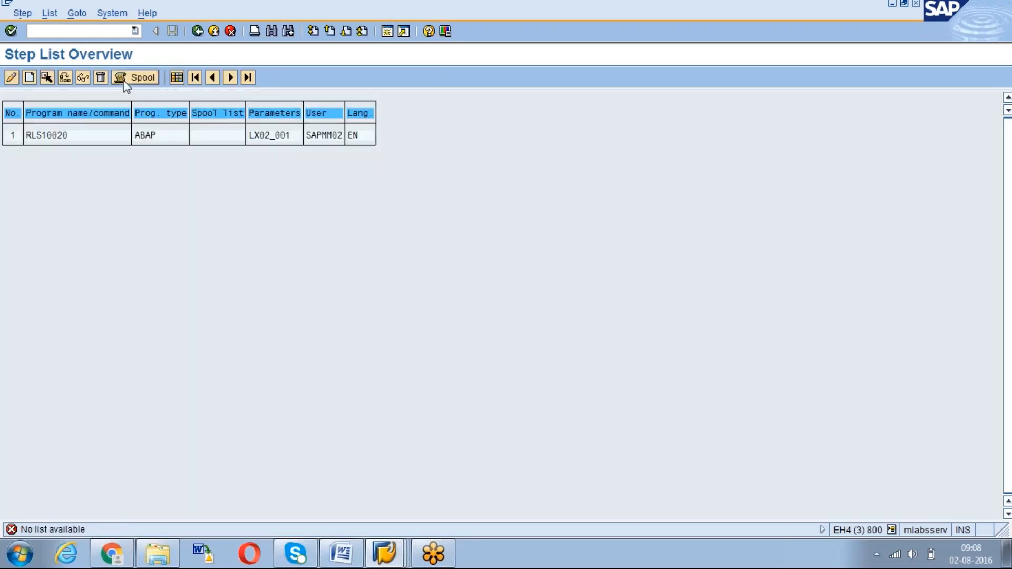
pyautogui.click(71, 134)
pyautogui.click(49, 135)
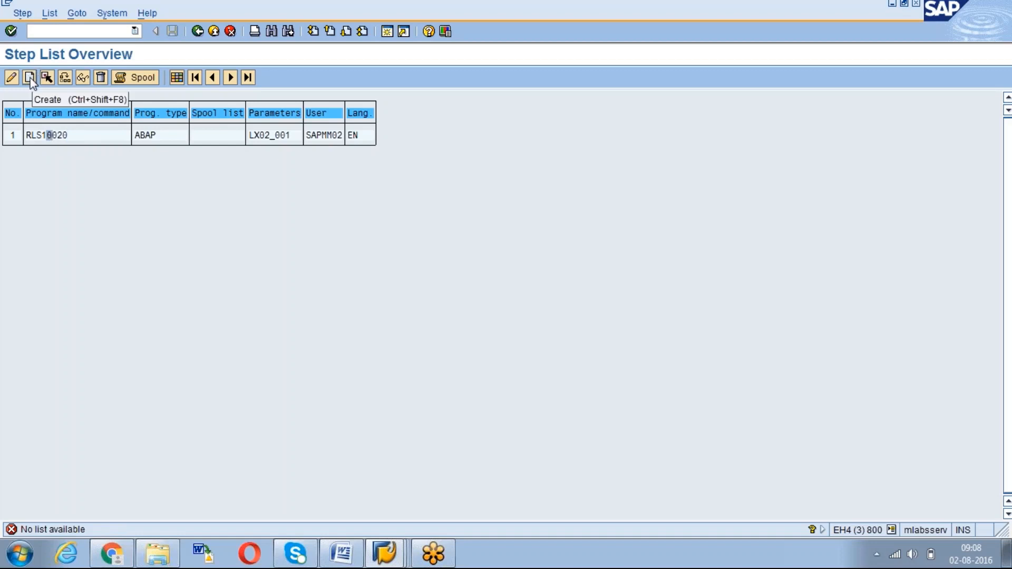
pyautogui.click(198, 31)
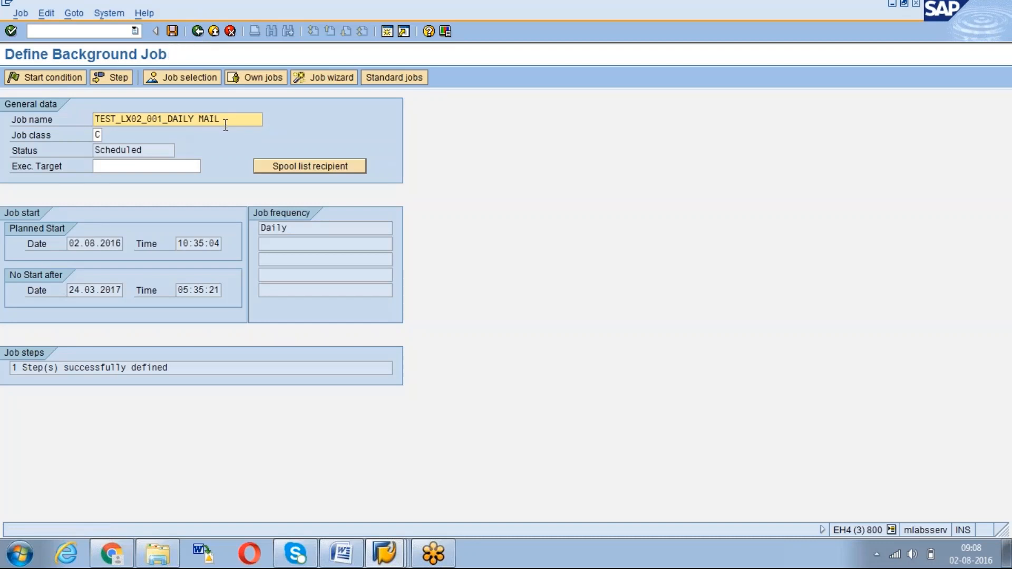
# Save job TEST_LX02_001_DAILY MAIL so it gets status Released
pyautogui.click(173, 32)
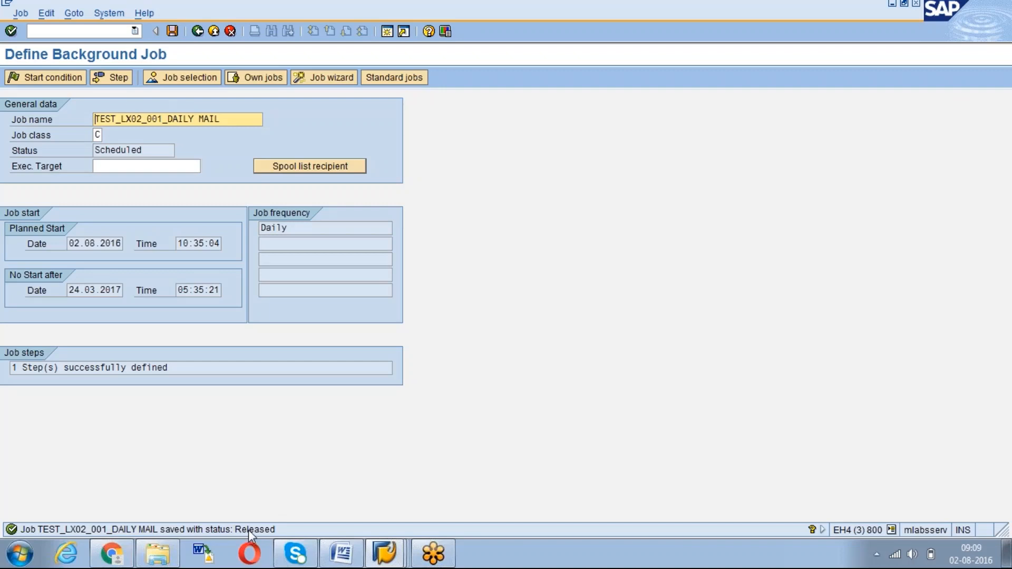
# Open SM37 and clear the SAPMM02 user name filter so all users are covered
pyautogui.click(198, 31)
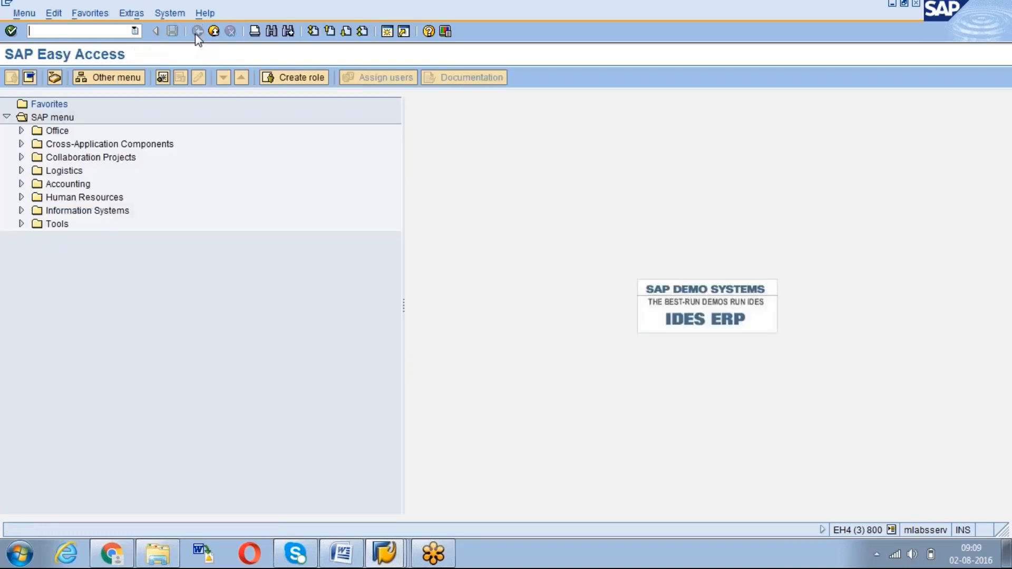
pyautogui.click(88, 33)
pyautogui.write('/nsm37')
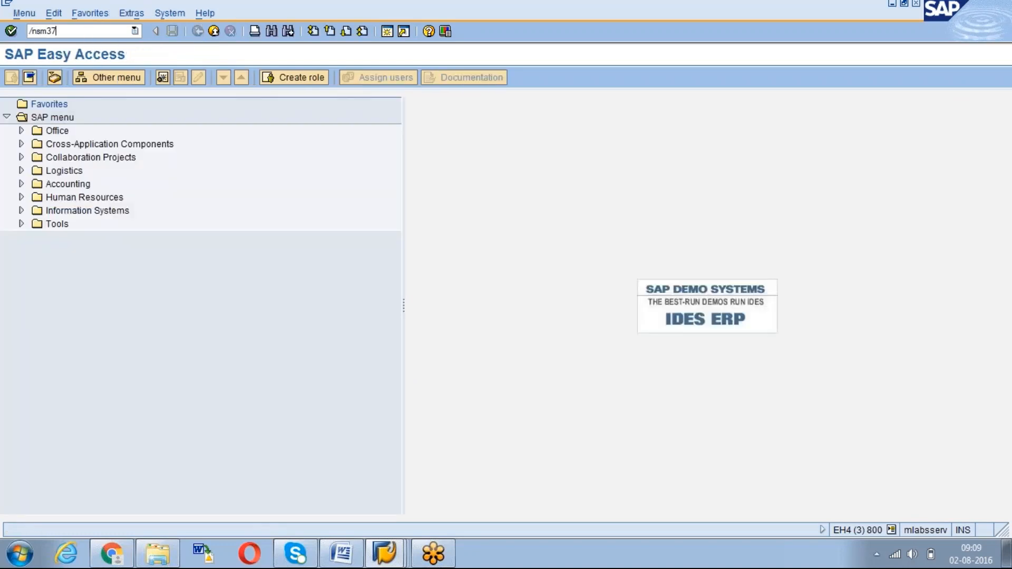
pyautogui.press('Return')
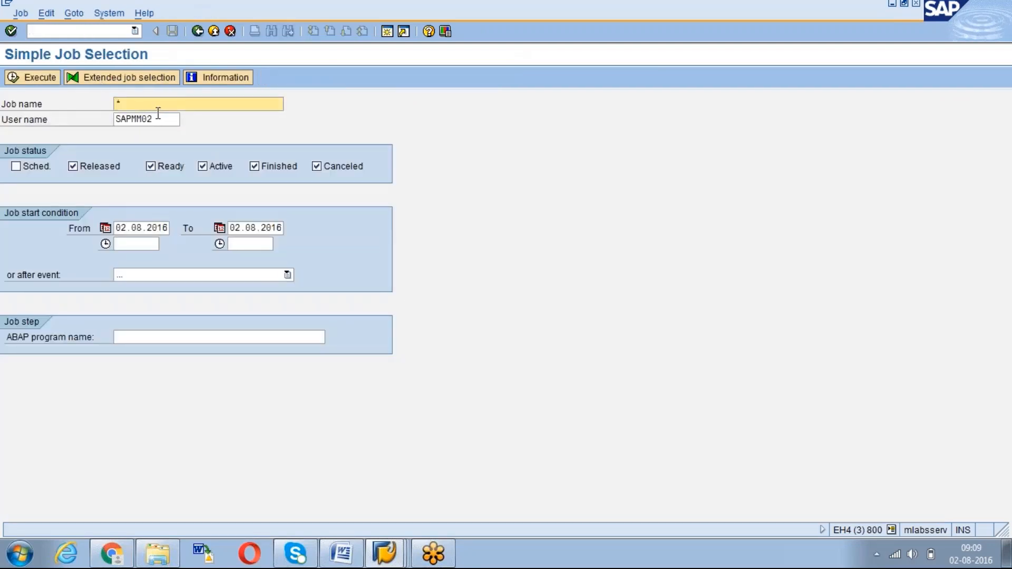
pyautogui.click(160, 118)
pyautogui.click(138, 338)
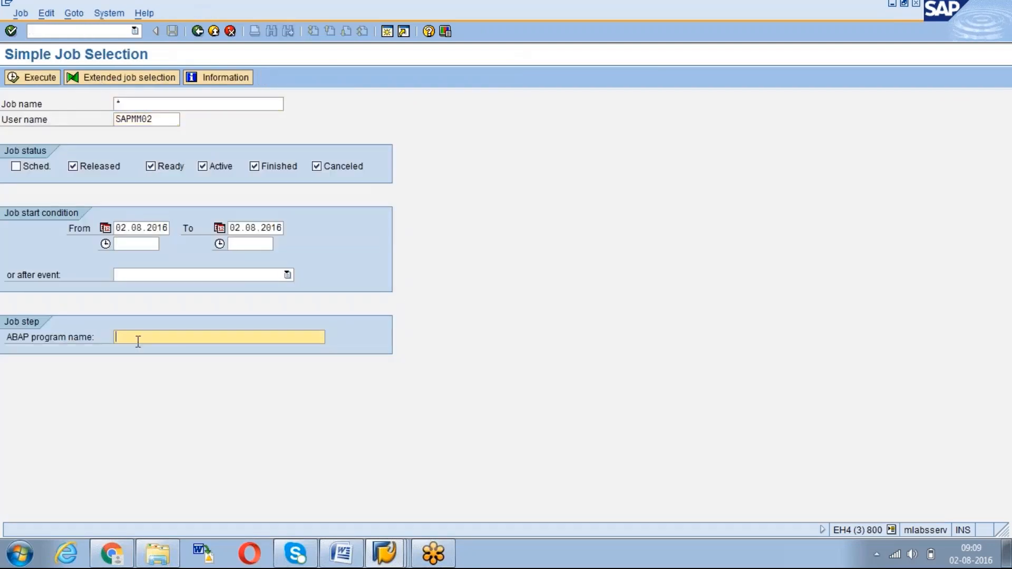
pyautogui.click(157, 121)
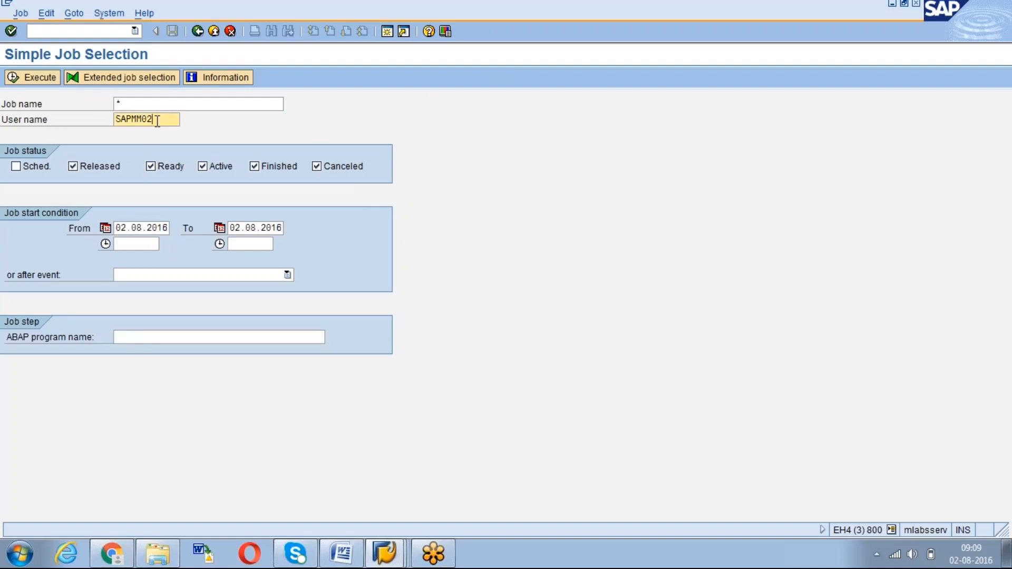
pyautogui.press('BackSpace')
pyautogui.press('BackSpace')
pyautogui.press('BackSpace')
pyautogui.press('BackSpace')
pyautogui.press('BackSpace')
pyautogui.press('BackSpace')
pyautogui.press('BackSpace')
# Copy RLS10020 from the report window into the ABAP program filter
pyautogui.click(153, 102)
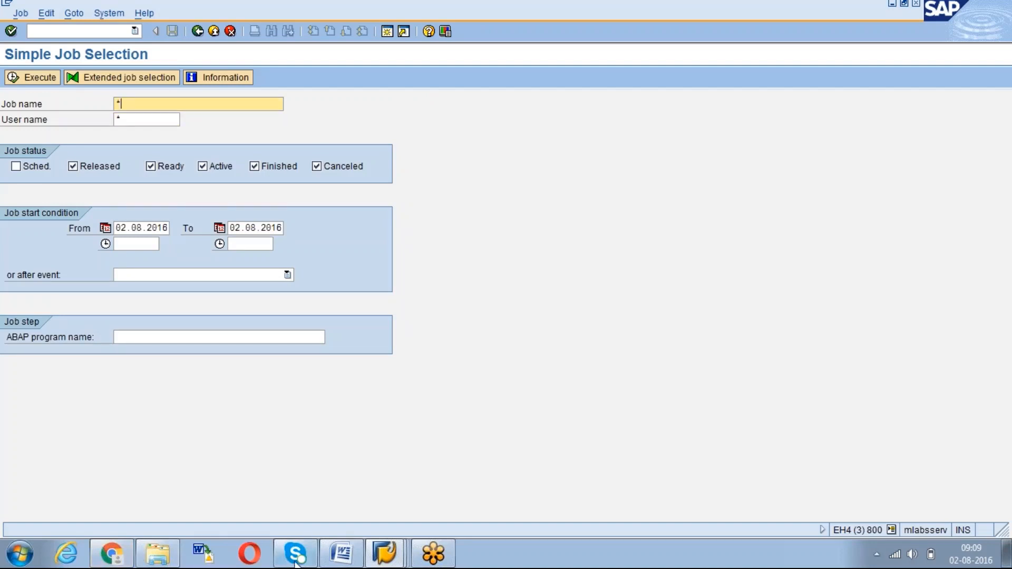
pyautogui.click(385, 554)
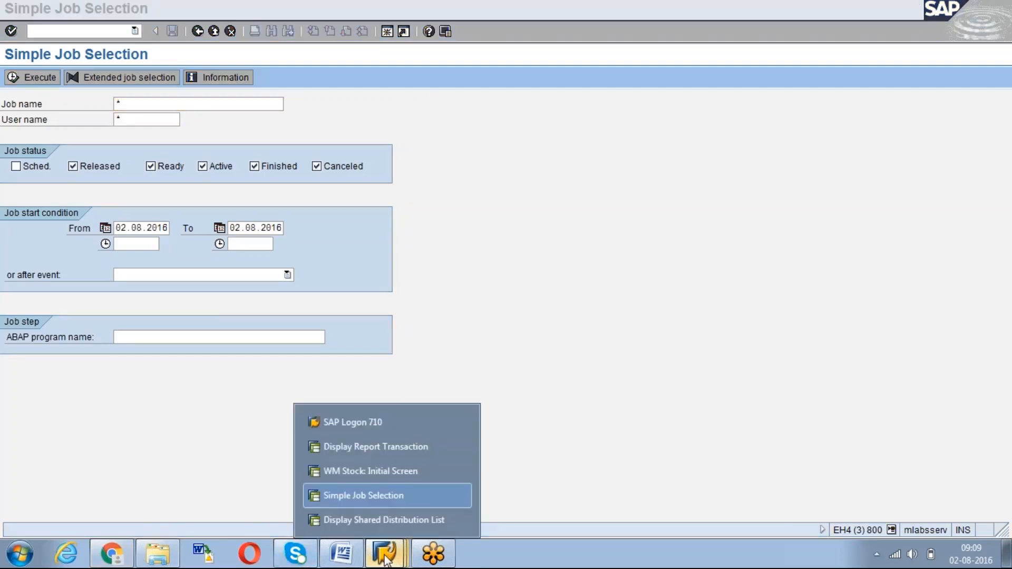
pyautogui.click(367, 451)
pyautogui.moveTo(179, 180); pyautogui.dragTo(115, 175)
pyautogui.hotkey('ctrl', 'c')
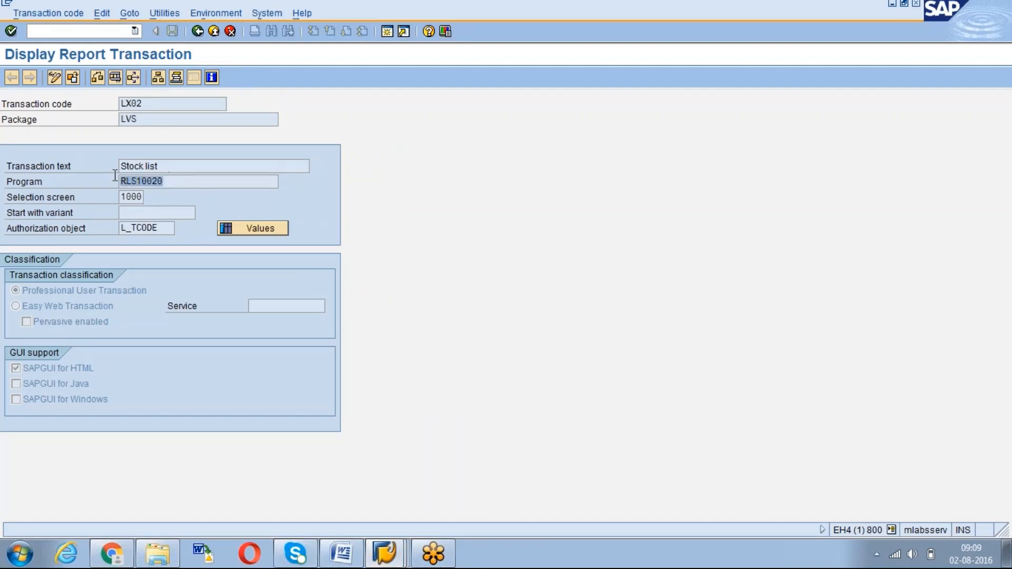
pyautogui.hotkey('alt', 'Tab')
pyautogui.click(123, 338)
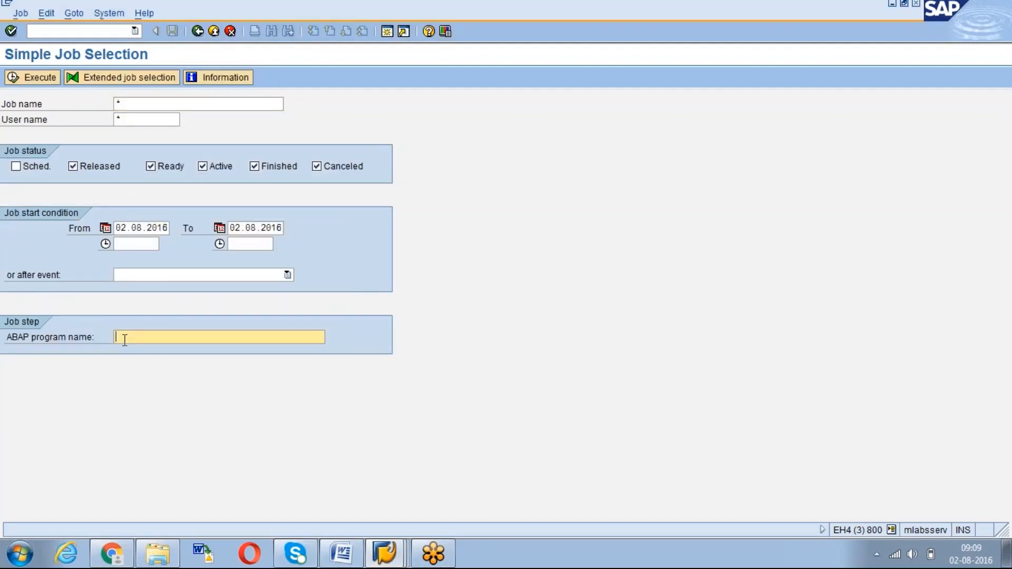
pyautogui.hotkey('ctrl', 'v')
# Extend the To date to 04.08.2016, include scheduled jobs, and list the matching jobs
pyautogui.click(122, 230)
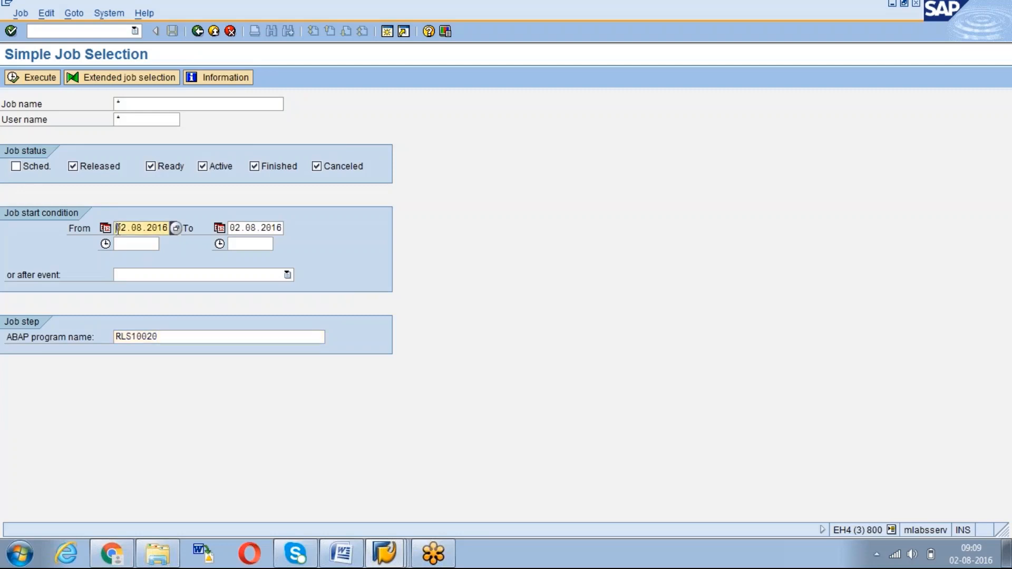
pyautogui.click(232, 226)
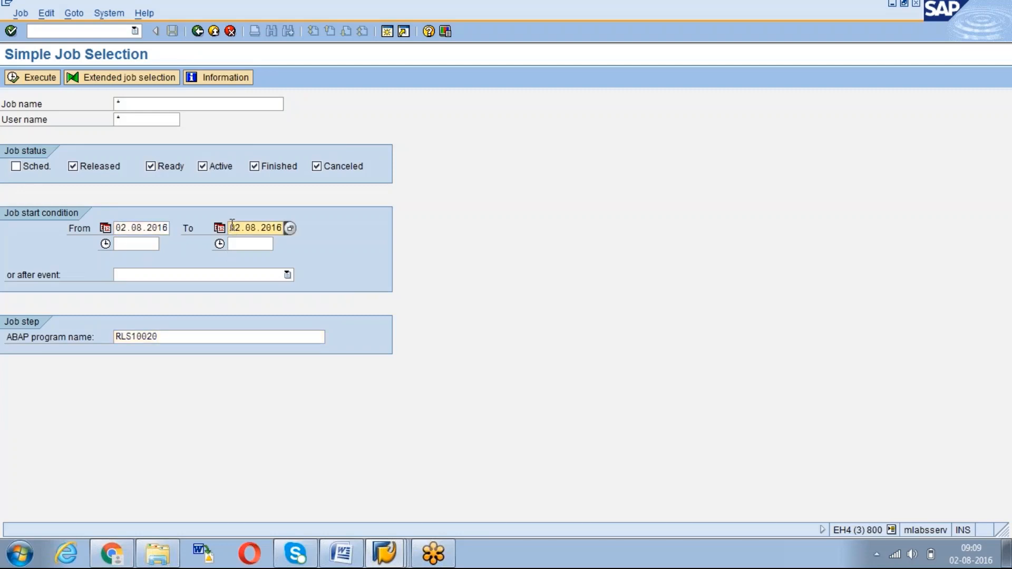
pyautogui.press('Insert')
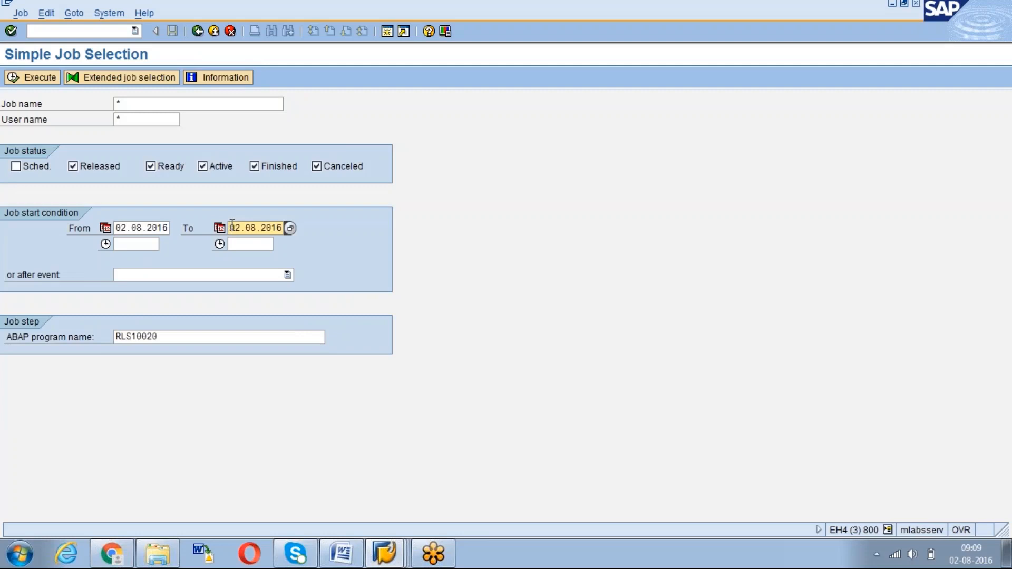
pyautogui.write('04')
pyautogui.click(16, 166)
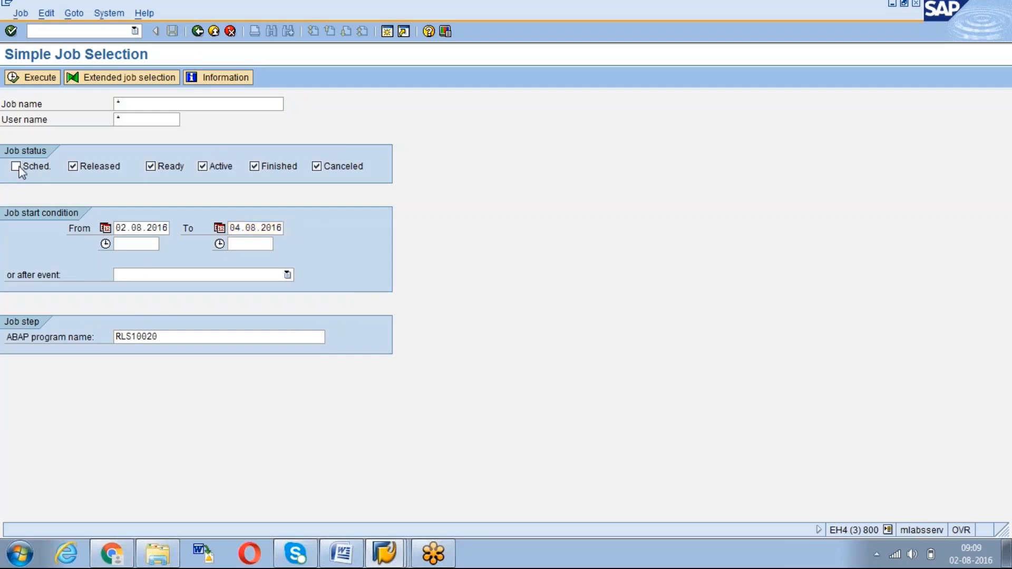
pyautogui.click(21, 77)
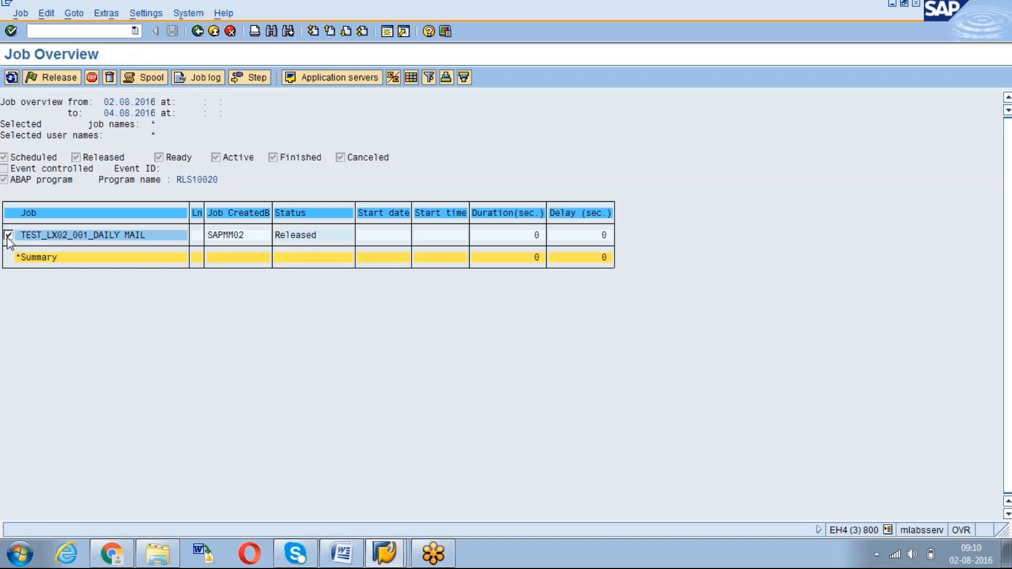
# Inspect the job's step with variant LX02_001, including its user and language
pyautogui.click(20, 14)
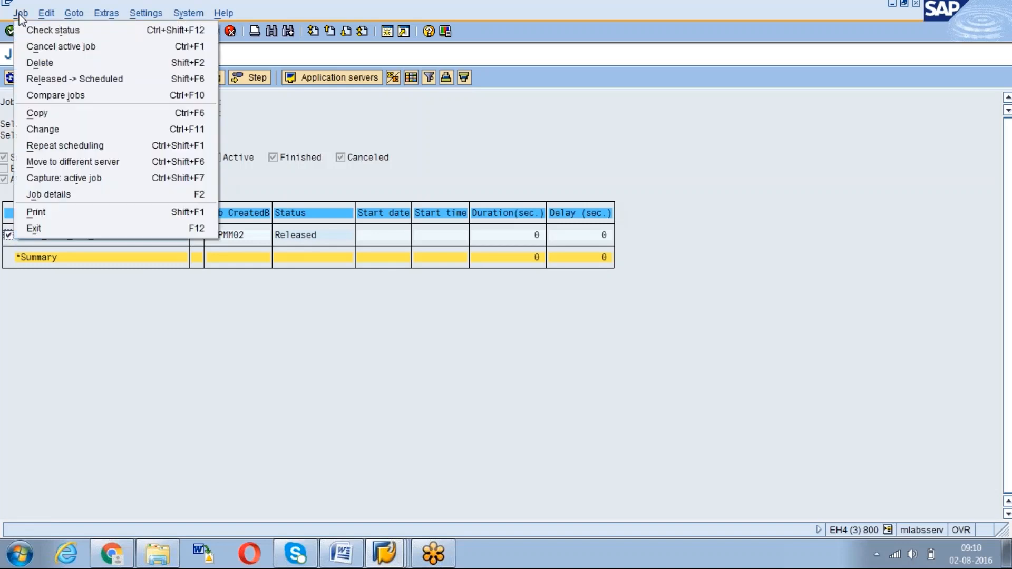
pyautogui.click(34, 195)
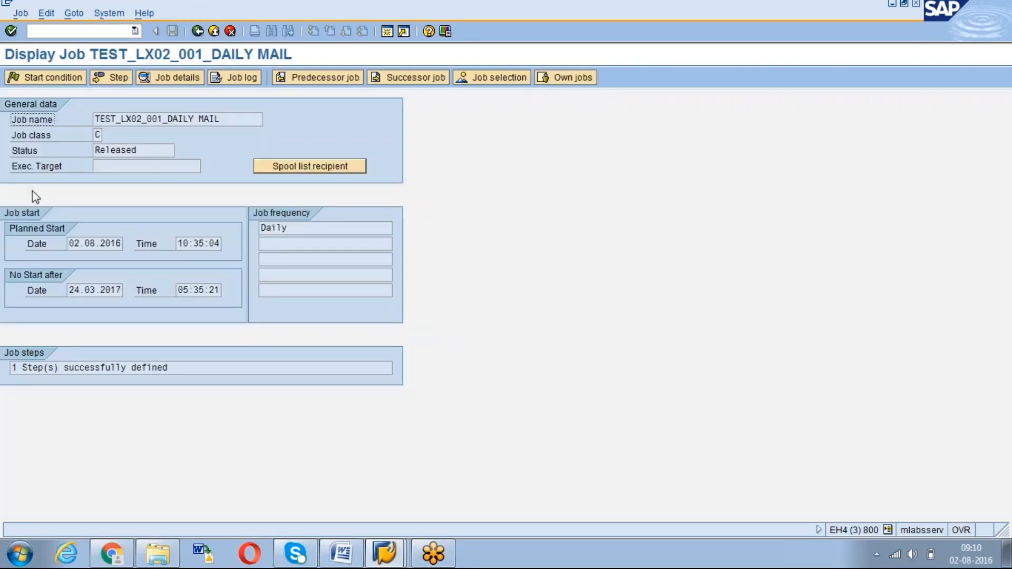
pyautogui.click(111, 78)
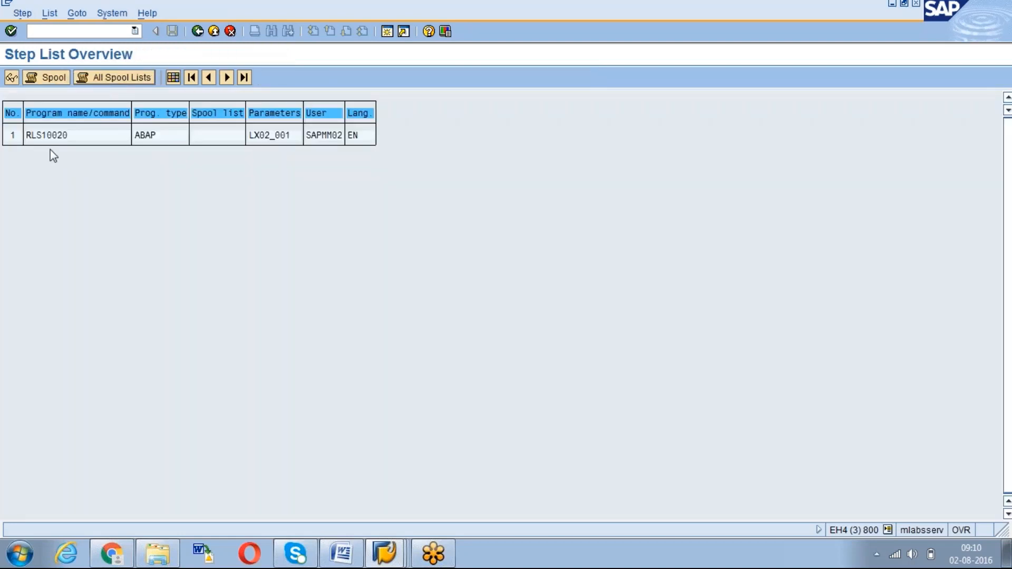
pyautogui.doubleClick(251, 138)
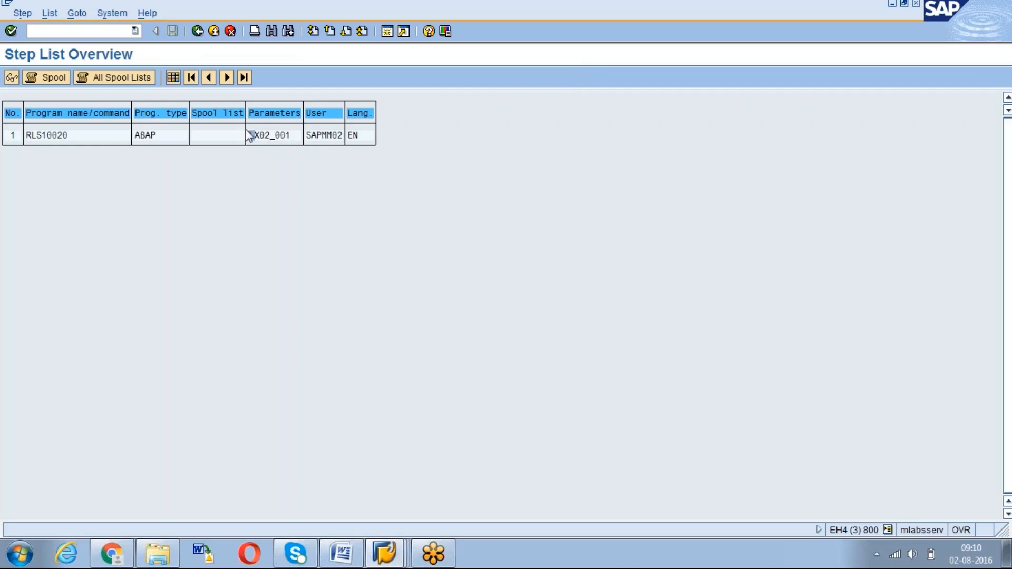
pyautogui.moveTo(308, 136); pyautogui.dragTo(359, 137)
pyautogui.click(197, 32)
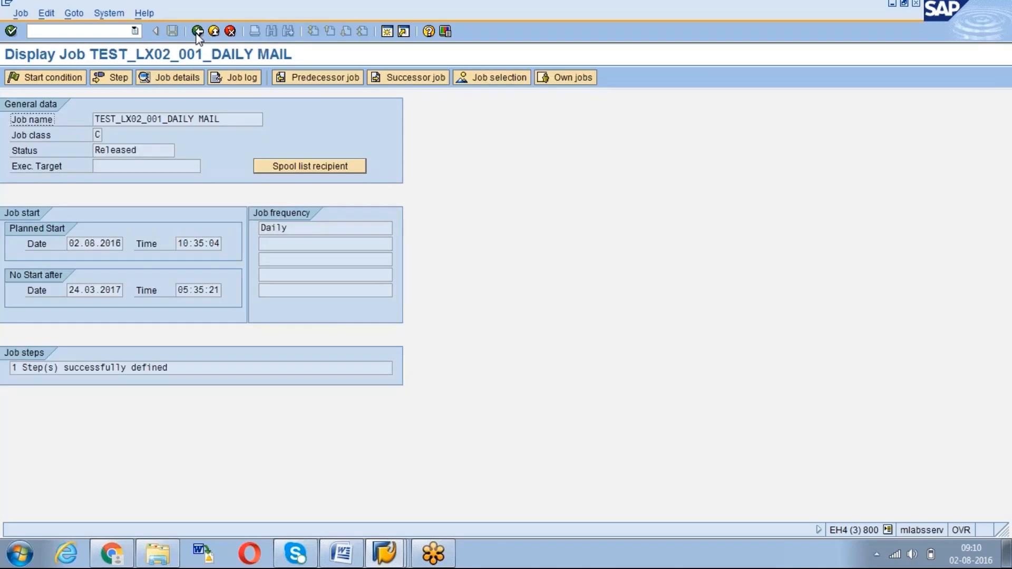
# Review the job's dates: planned start 10:35:04 on 02.08.2016, latest start 24.03.2017
pyautogui.click(163, 80)
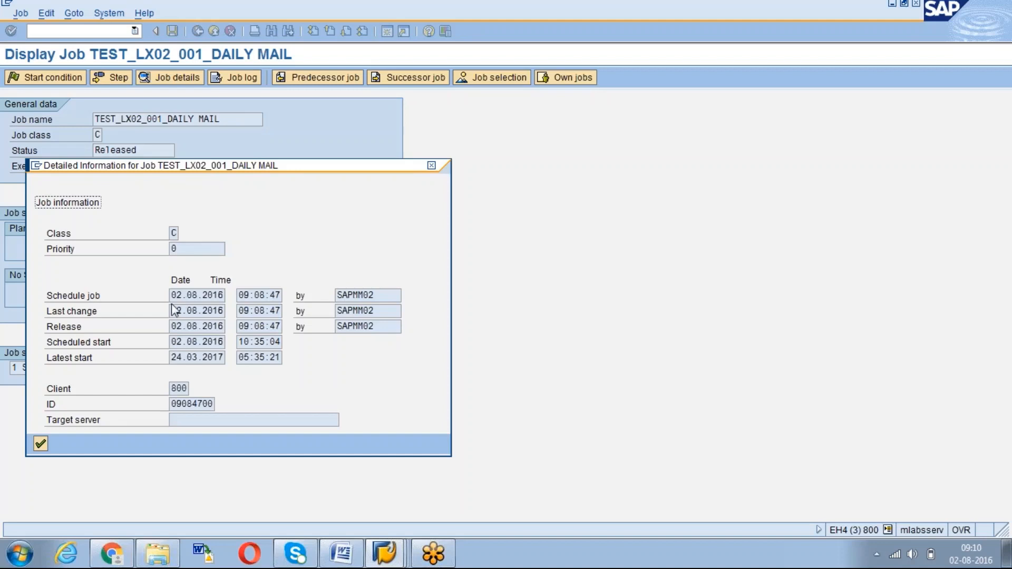
pyautogui.moveTo(173, 296); pyautogui.dragTo(239, 307)
pyautogui.click(206, 303)
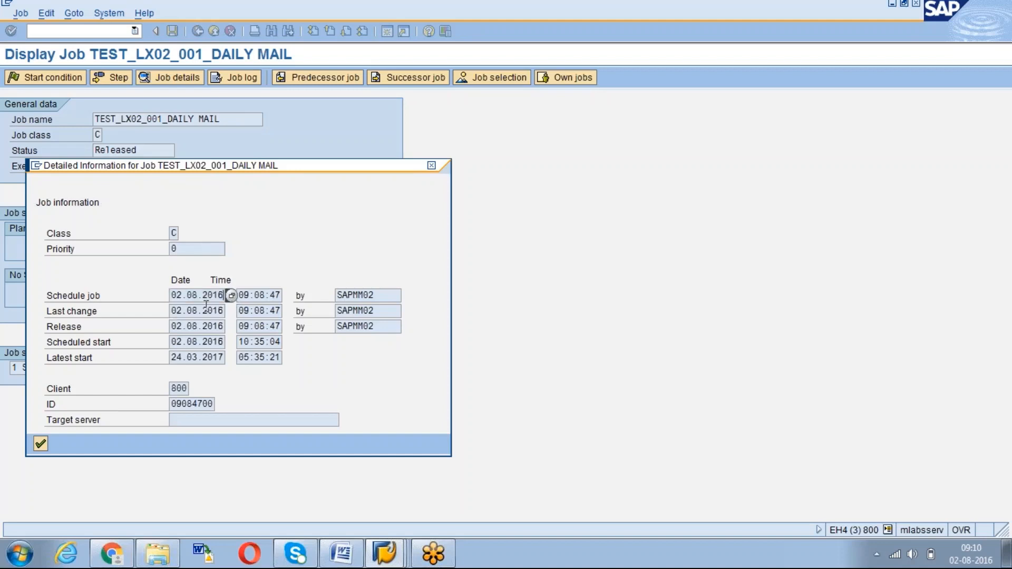
pyautogui.click(188, 327)
pyautogui.click(266, 295)
pyautogui.moveTo(172, 315); pyautogui.dragTo(213, 317)
pyautogui.click(211, 316)
pyautogui.click(202, 331)
pyautogui.click(175, 342)
pyautogui.moveTo(244, 342); pyautogui.dragTo(282, 342)
pyautogui.click(281, 343)
pyautogui.moveTo(171, 358); pyautogui.dragTo(244, 358)
pyautogui.click(183, 361)
# Close the detailed information and check the job log, which has no entries yet
pyautogui.click(41, 444)
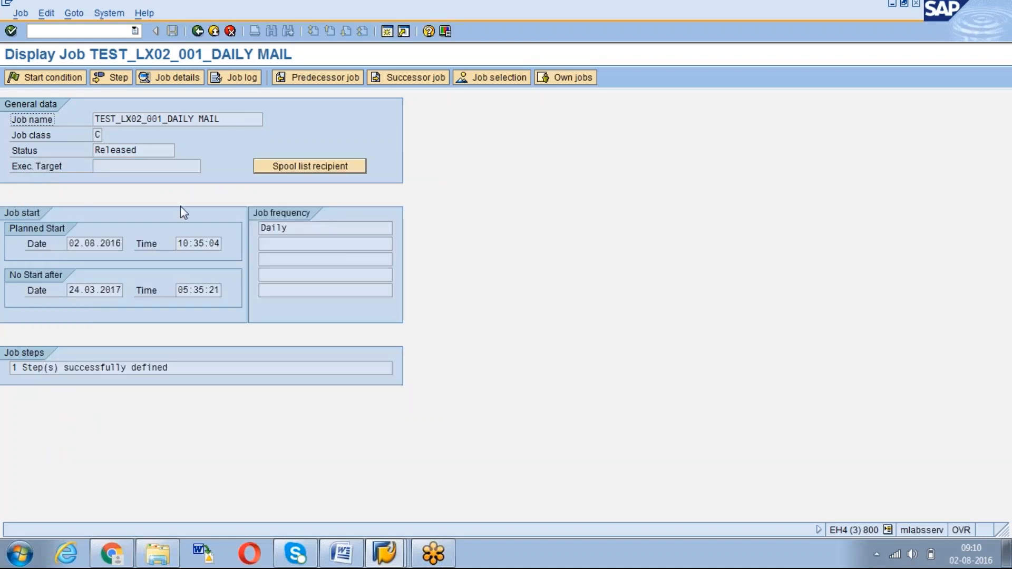
pyautogui.click(233, 81)
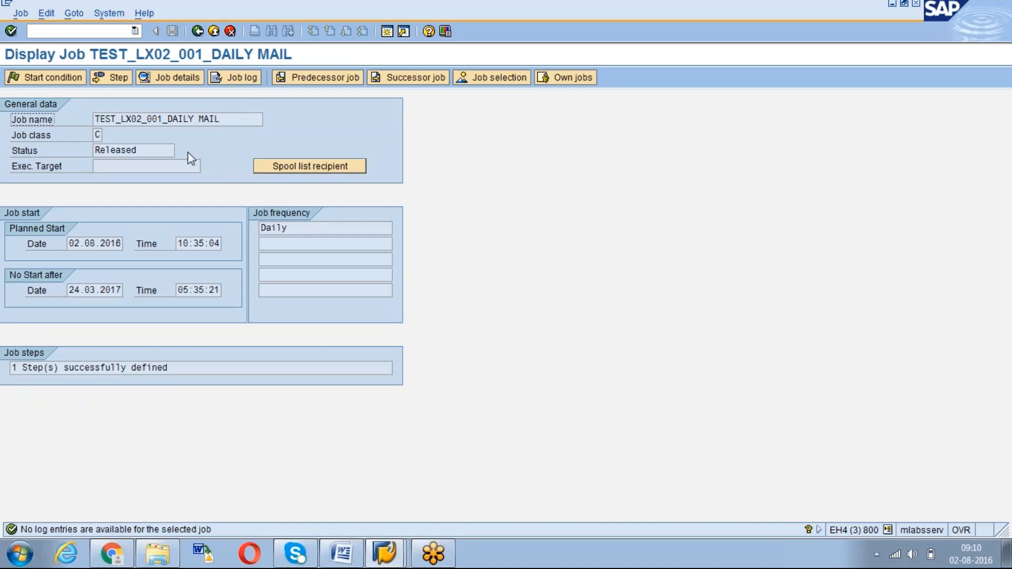
pyautogui.click(245, 82)
# Select TEST_LX02_001_DAILY MAIL, view its step, and return to the job selection
pyautogui.click(196, 32)
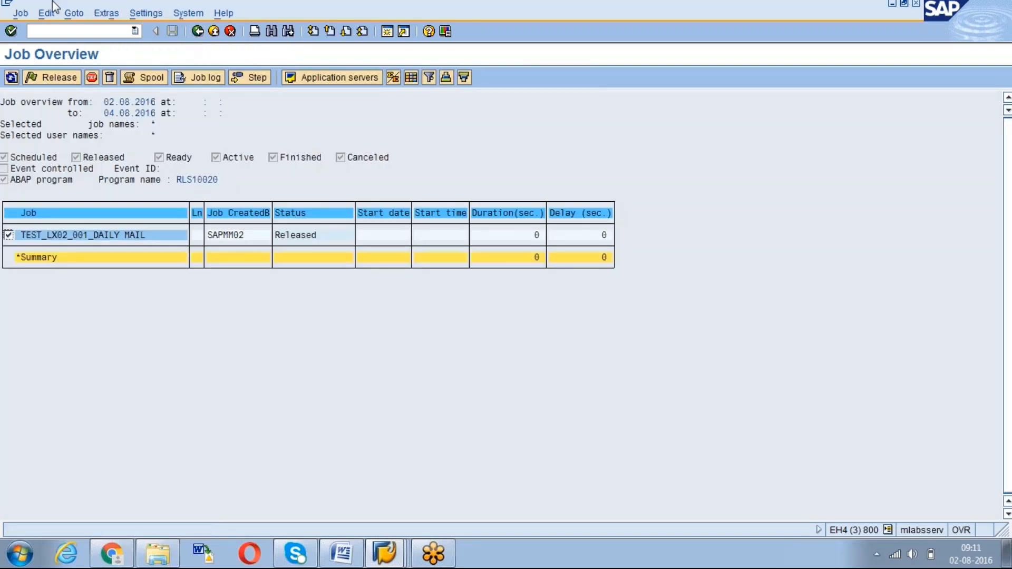
pyautogui.click(23, 14)
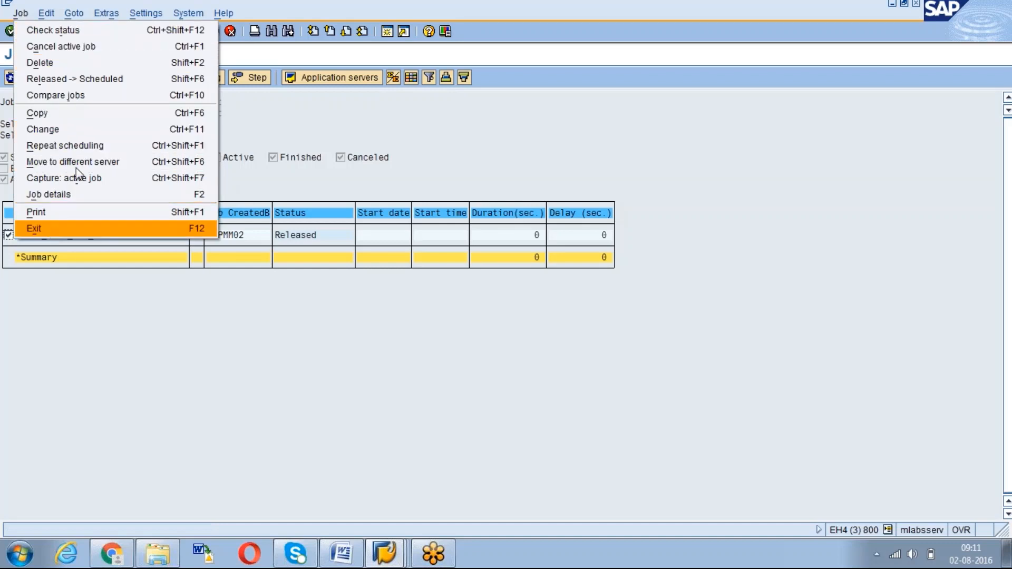
pyautogui.click(35, 312)
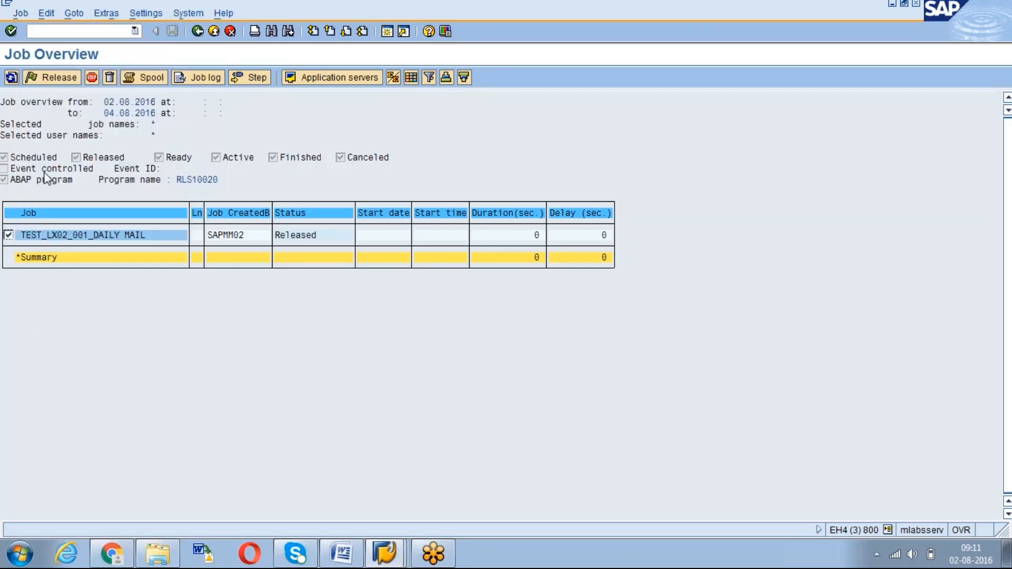
pyautogui.click(58, 79)
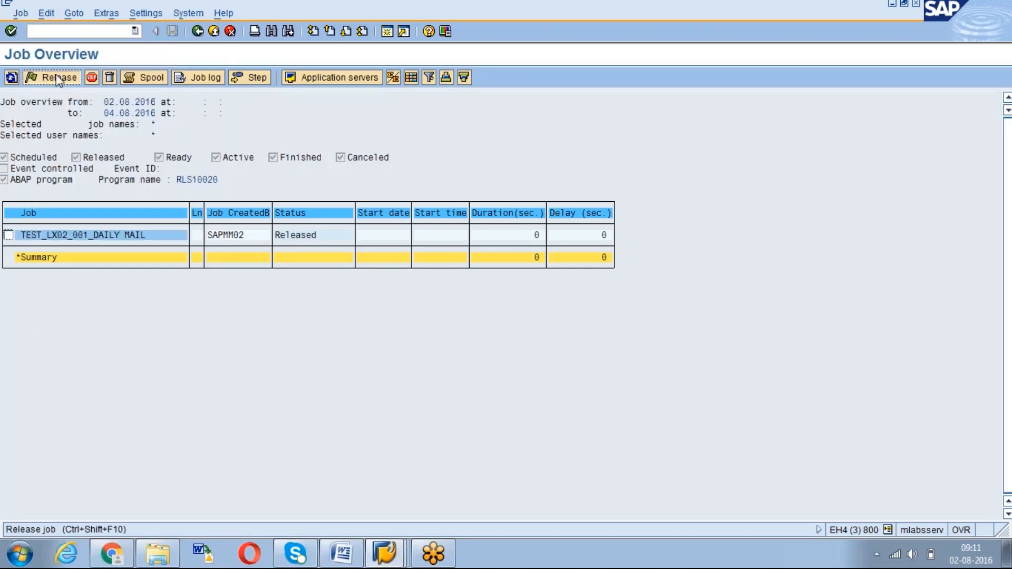
pyautogui.click(8, 234)
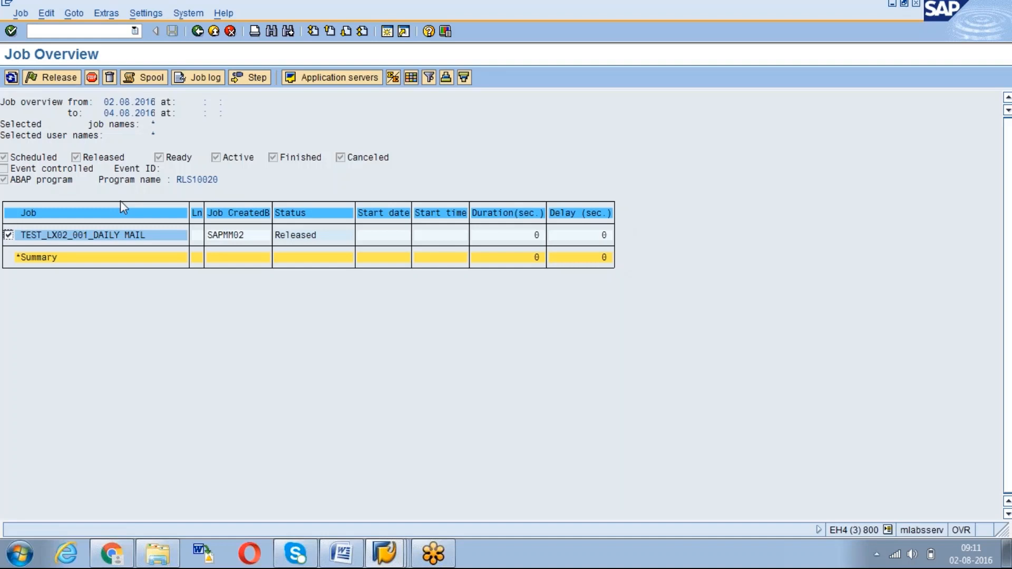
pyautogui.click(248, 78)
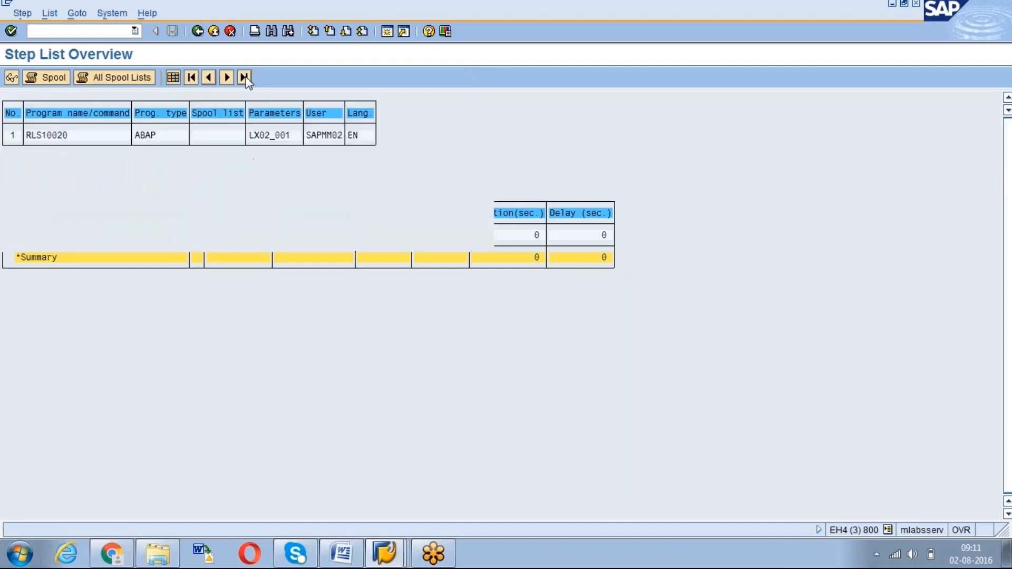
pyautogui.click(198, 33)
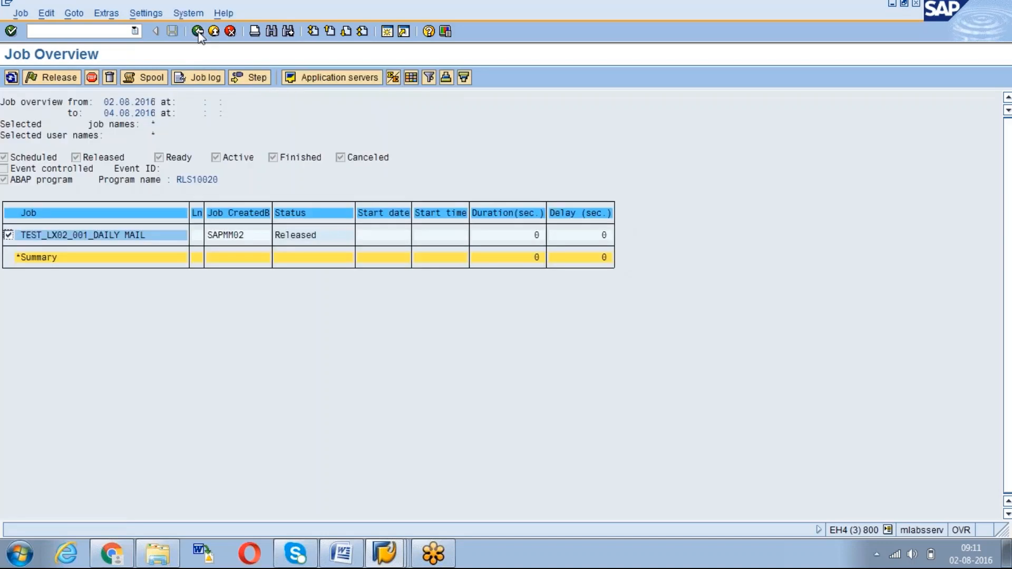
pyautogui.click(198, 32)
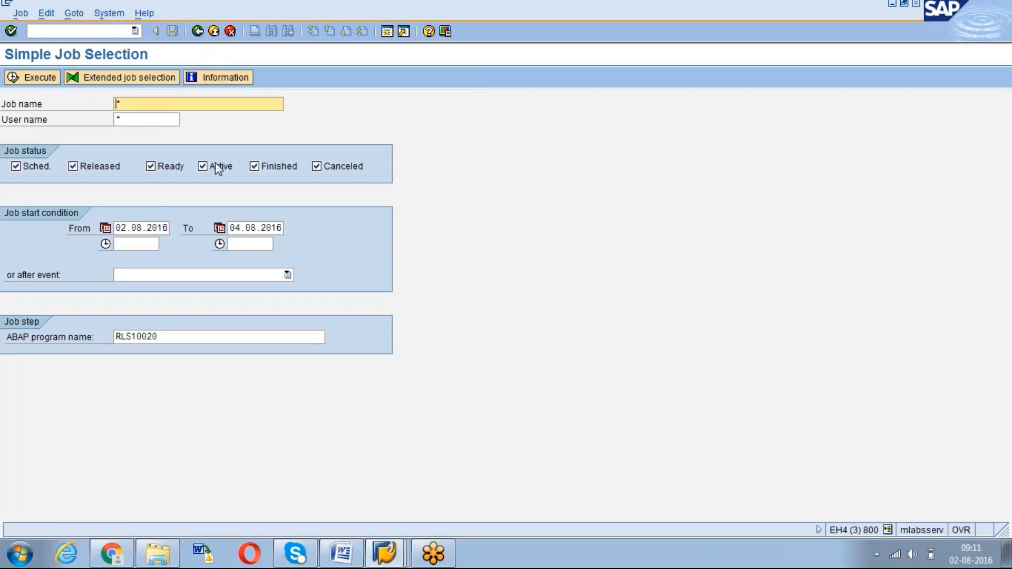
# Restart SM37 with a fresh job selection, then enter /nsm36 as the next transaction
pyautogui.rightClick(398, 551)
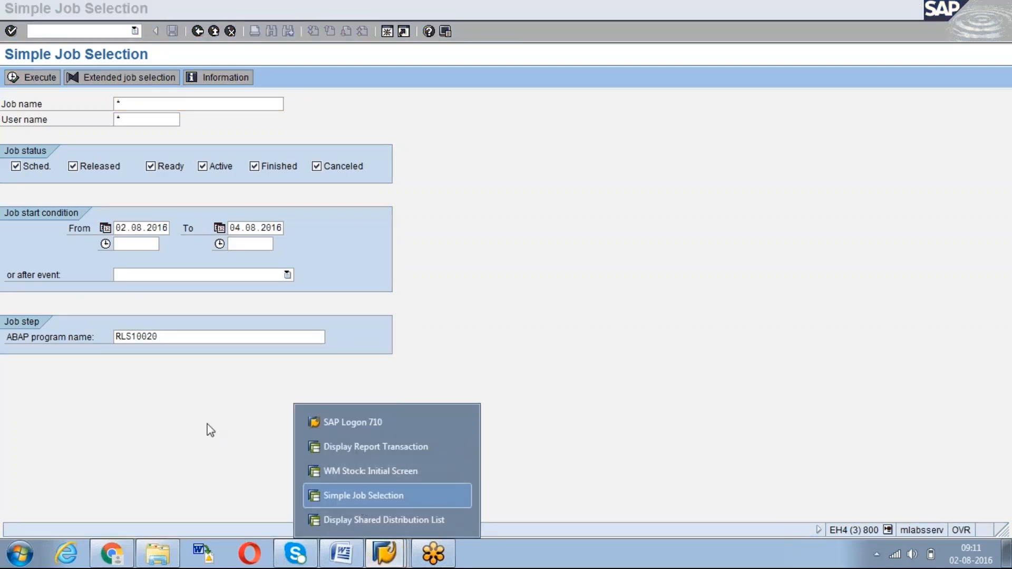
pyautogui.click(156, 423)
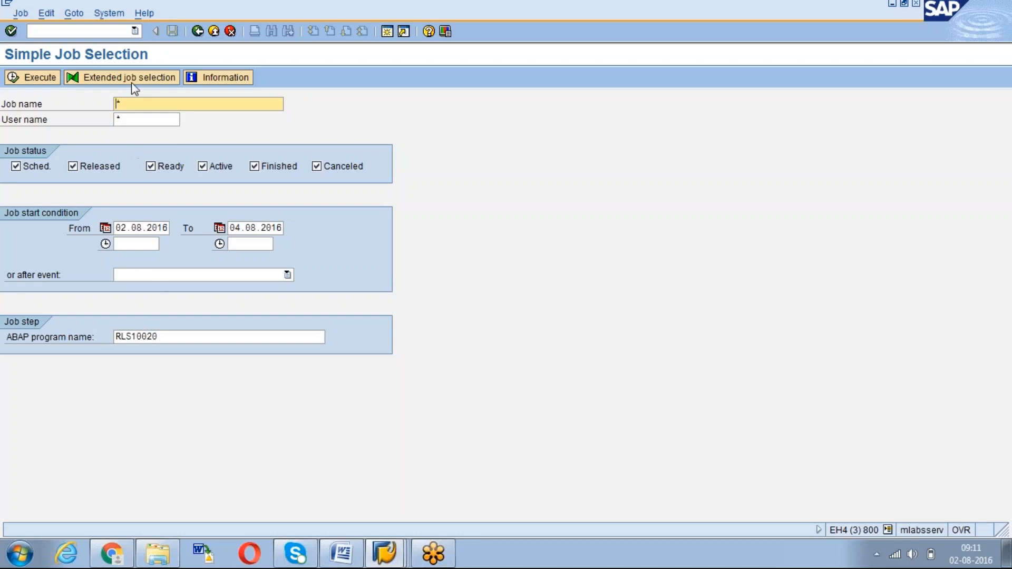
pyautogui.click(96, 31)
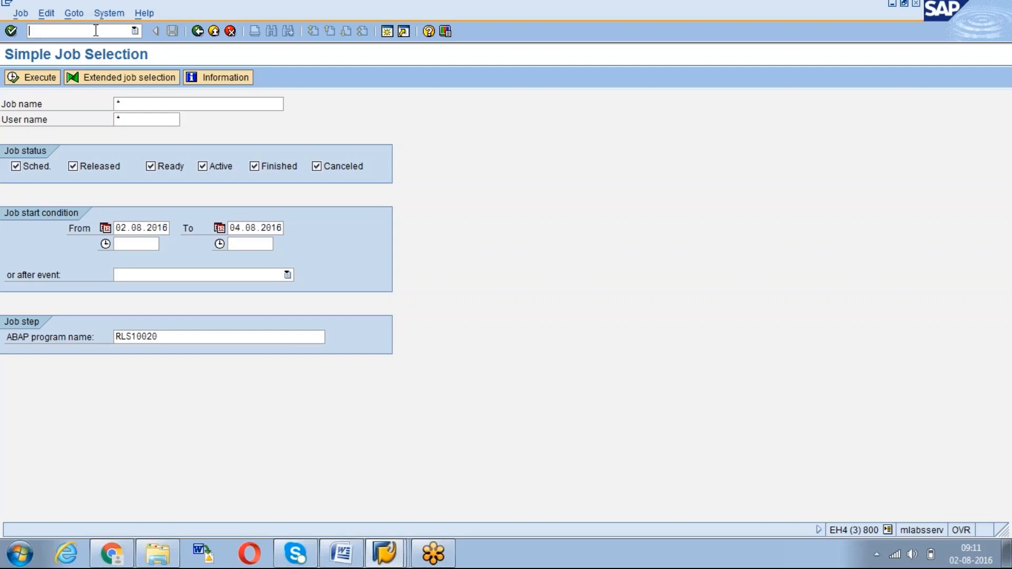
pyautogui.click(96, 31)
pyautogui.write('/nsm37')
pyautogui.press('Return')
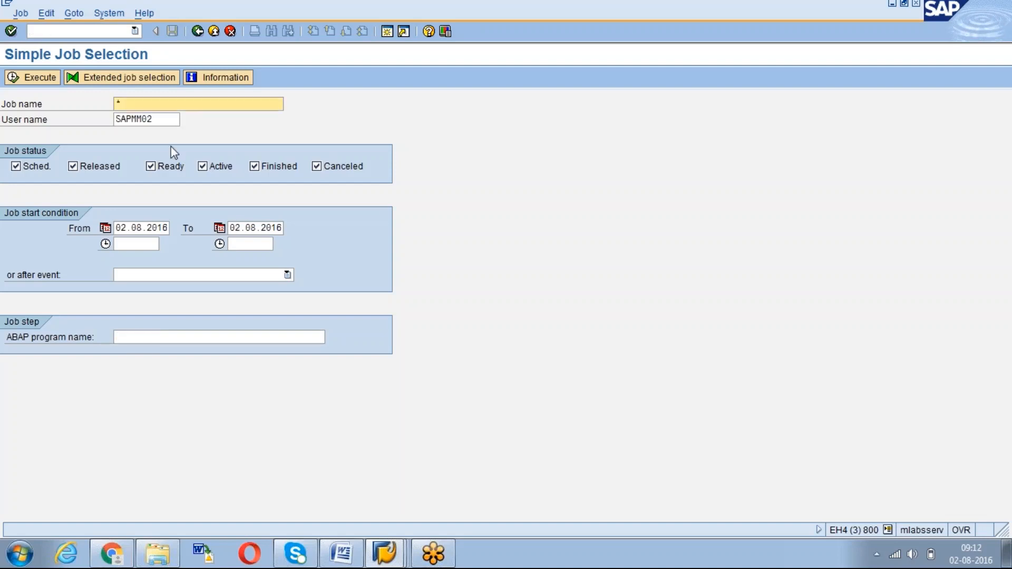
pyautogui.write('/n')
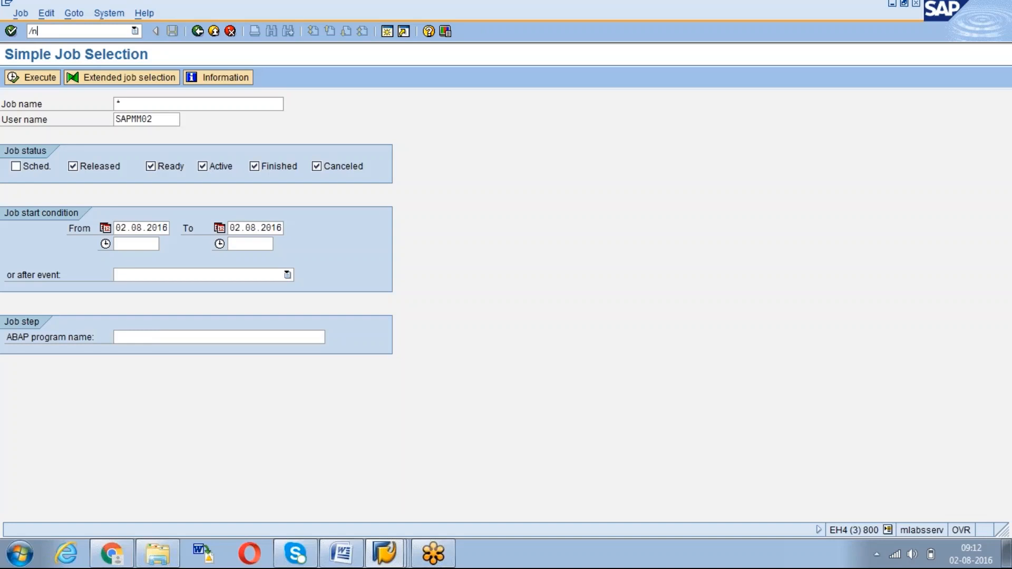
pyautogui.write('sm36')
# Open the empty SM36 Define Background Job screen, then go to SAP Easy Access for SCOT
pyautogui.press('Return')
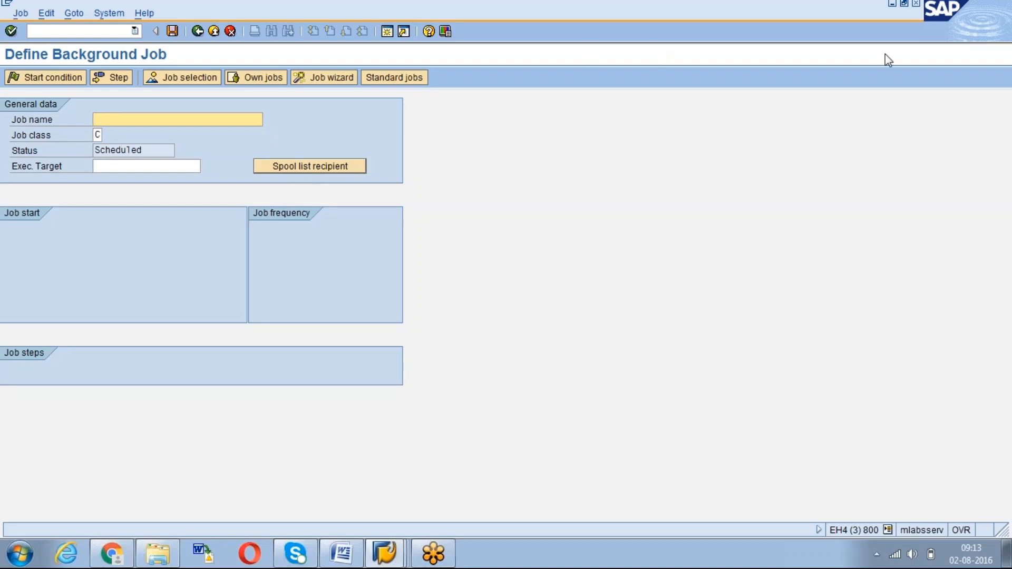
pyautogui.click(901, 64)
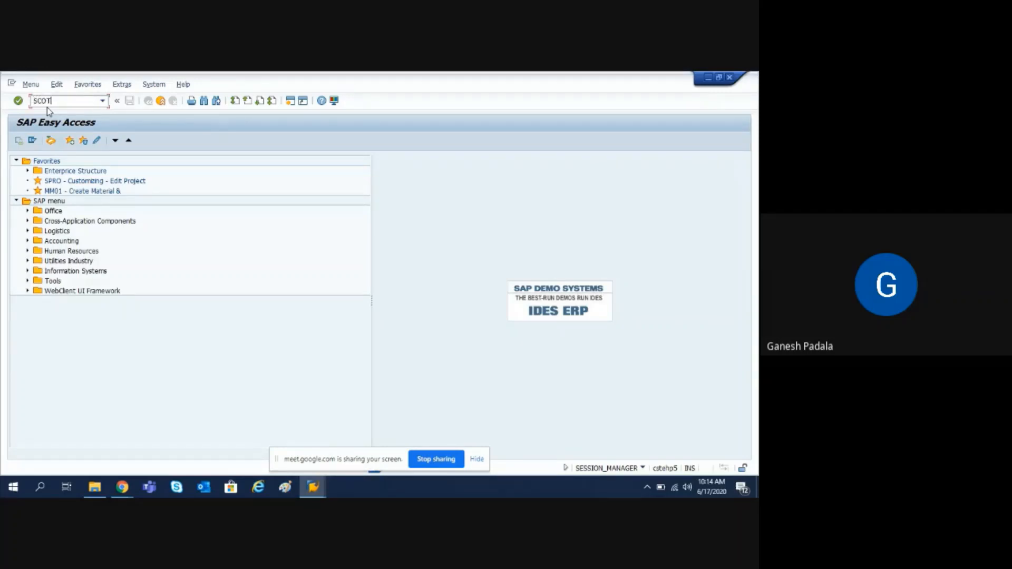
# In SCOT, confirm the SMTP node's Internet output formats are PDF, HTM and TXT
pyautogui.press('Return')
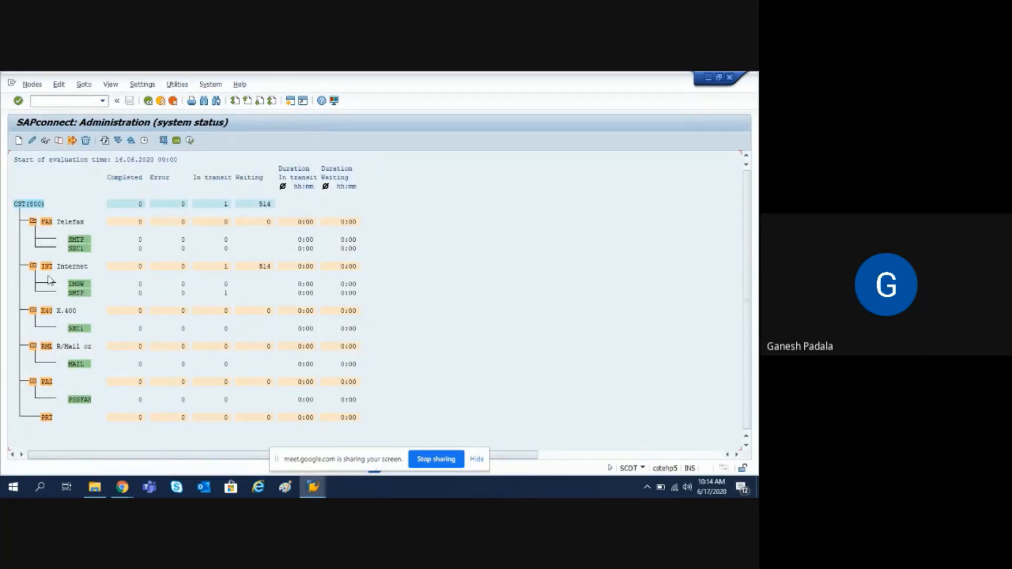
pyautogui.doubleClick(78, 294)
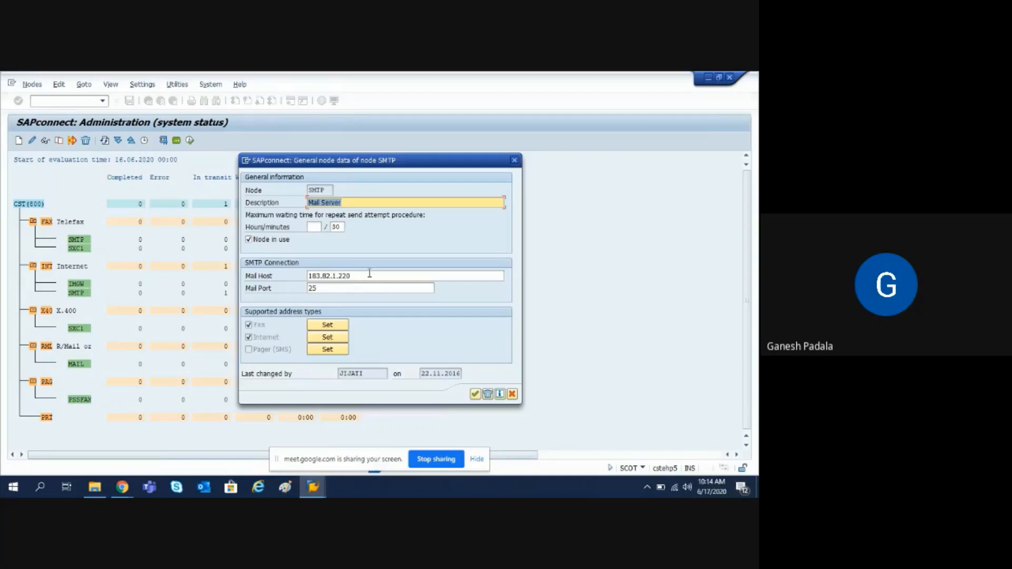
pyautogui.click(325, 340)
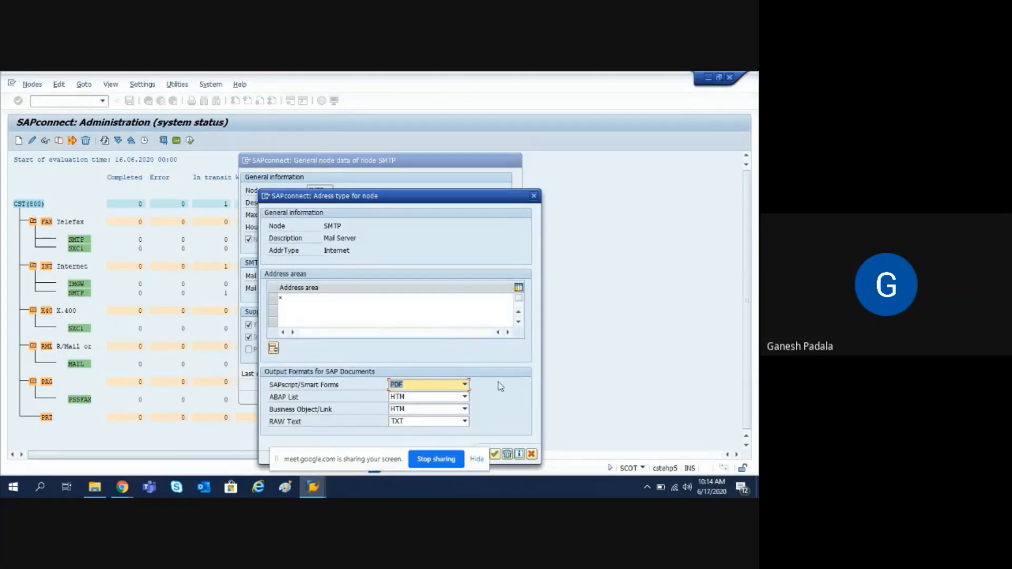
pyautogui.moveTo(468, 198); pyautogui.dragTo(472, 138)
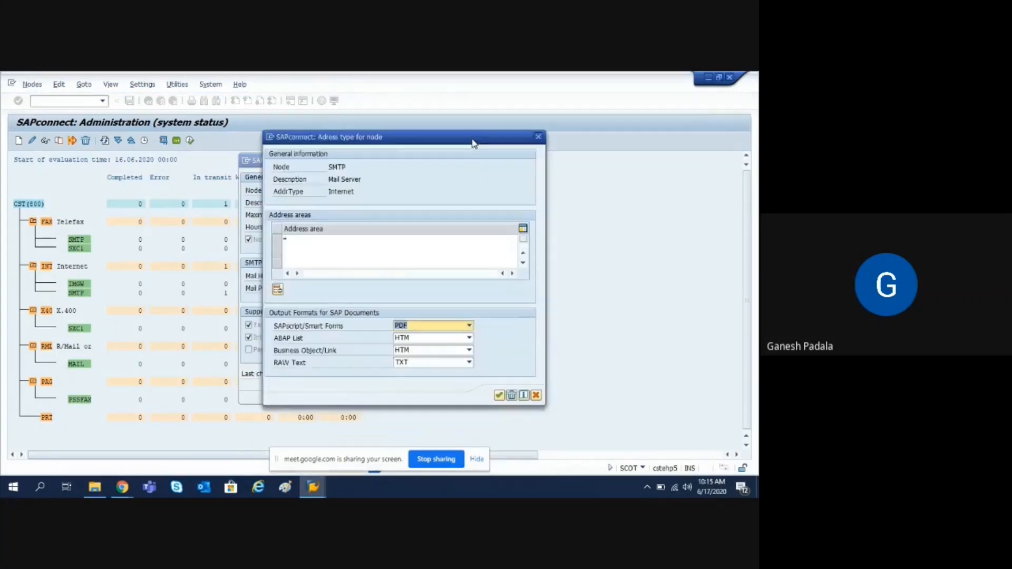
pyautogui.click(498, 395)
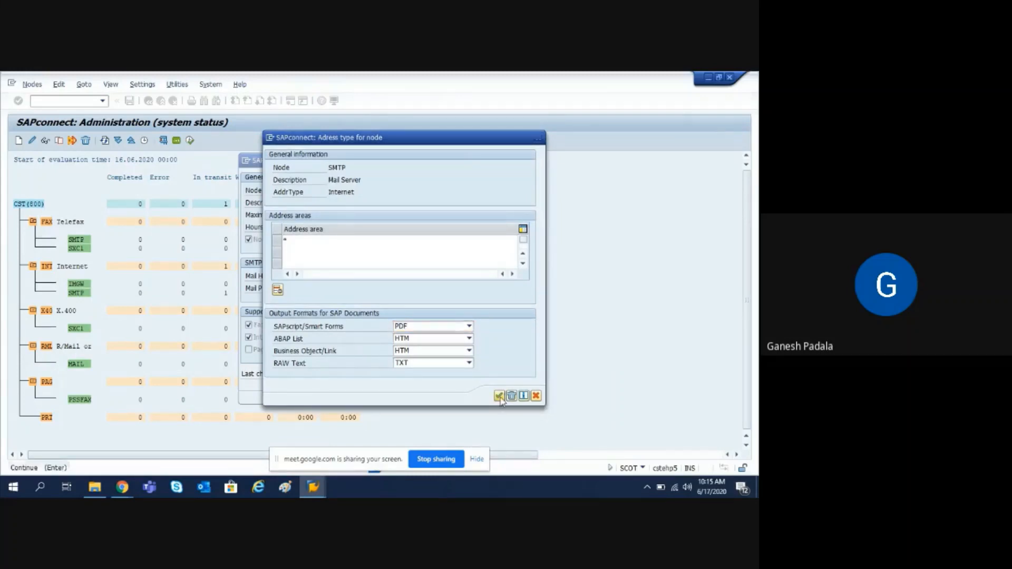
pyautogui.click(475, 395)
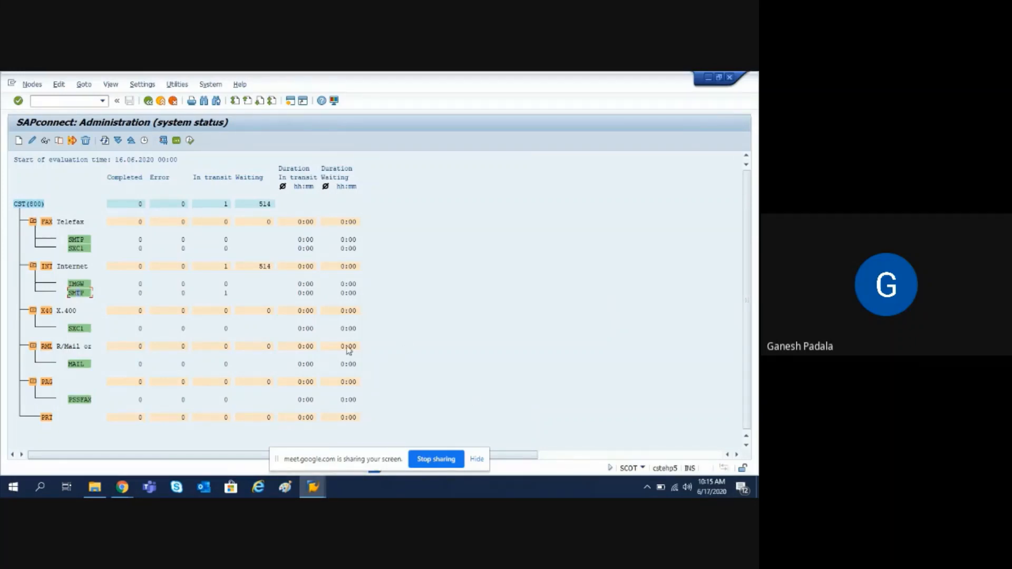
# Open SOST and show the warehouse stock report request's status 'Wait for communications service'
pyautogui.click(148, 101)
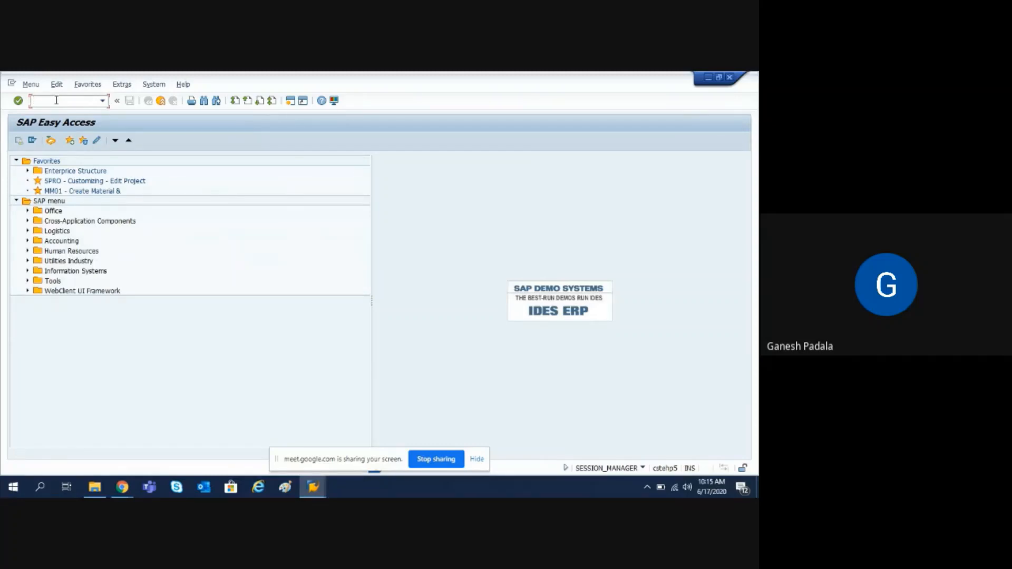
pyautogui.write('/nsost')
pyautogui.press('Return')
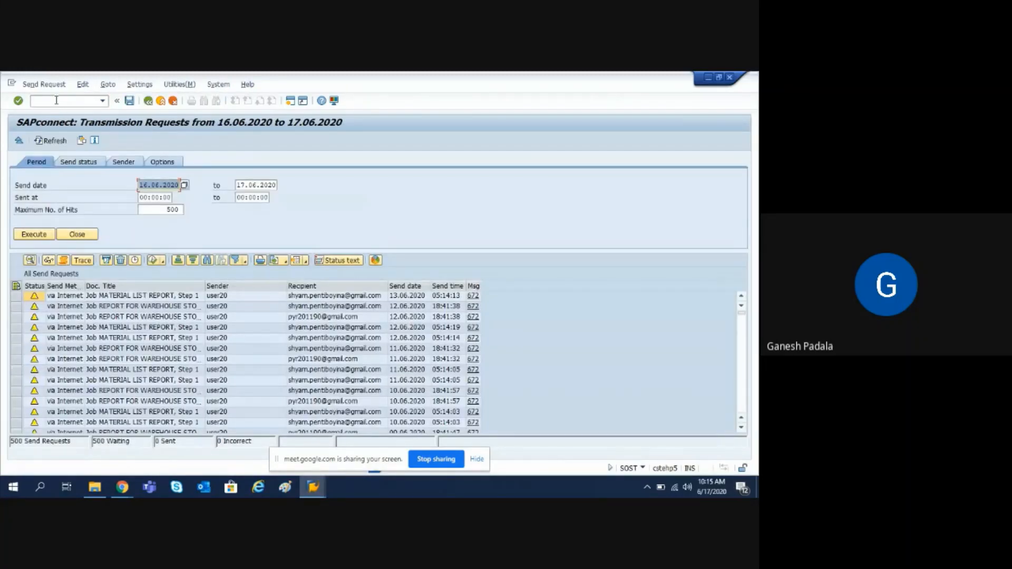
pyautogui.click(164, 319)
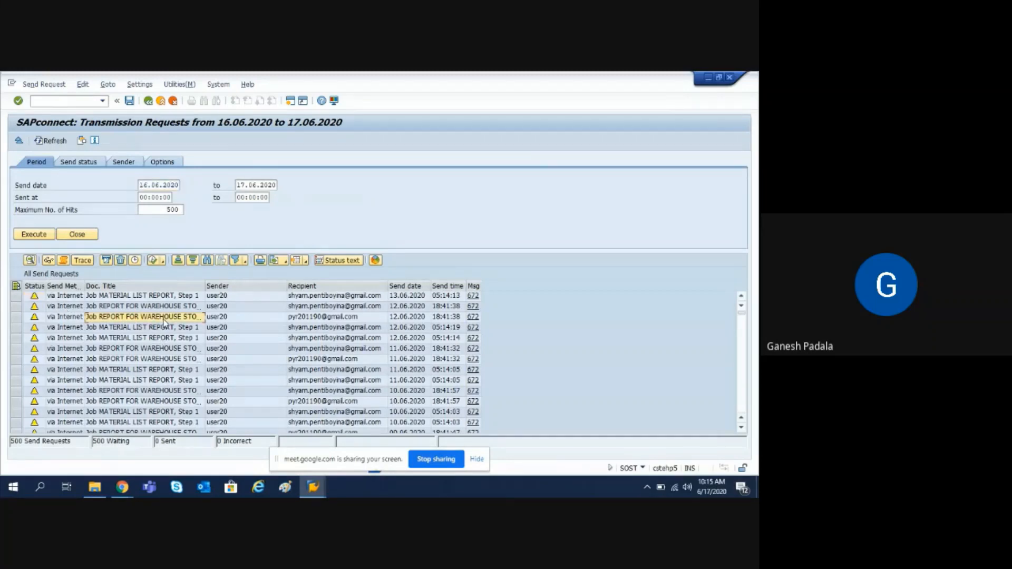
pyautogui.click(15, 318)
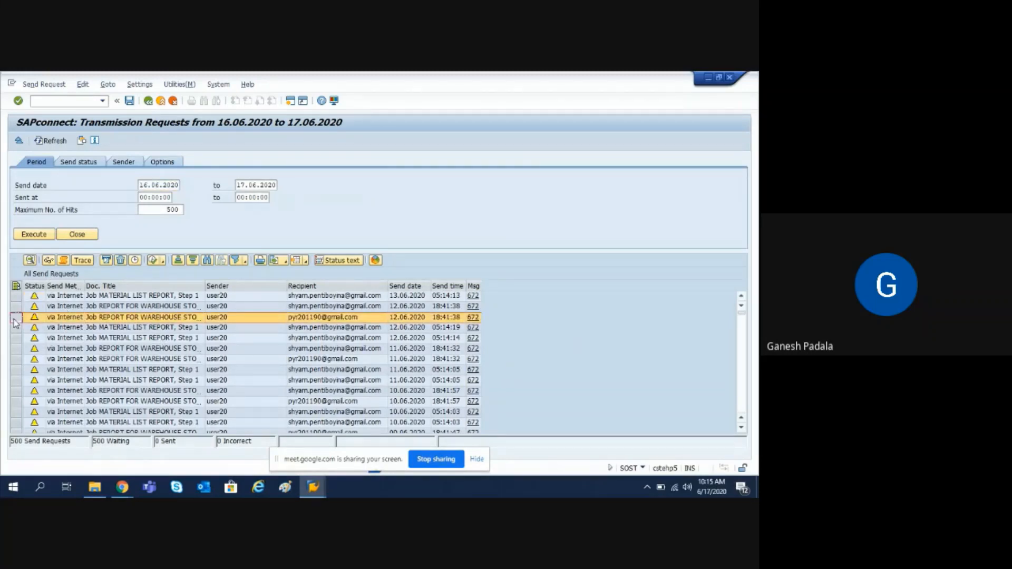
pyautogui.click(34, 318)
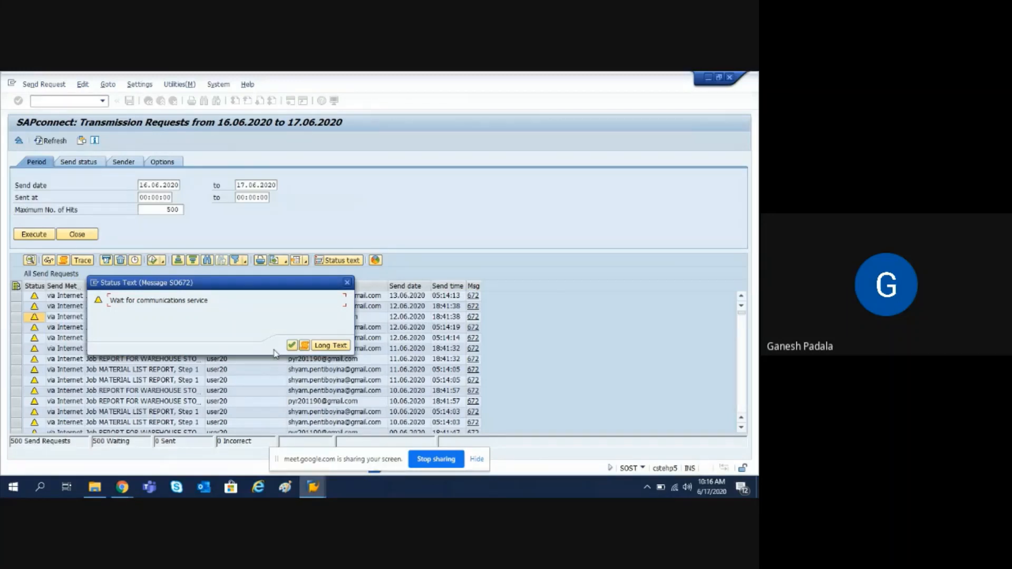
# Display the warehouse stock report attachment, scroll its stock list, and return to the main menu
pyautogui.click(291, 345)
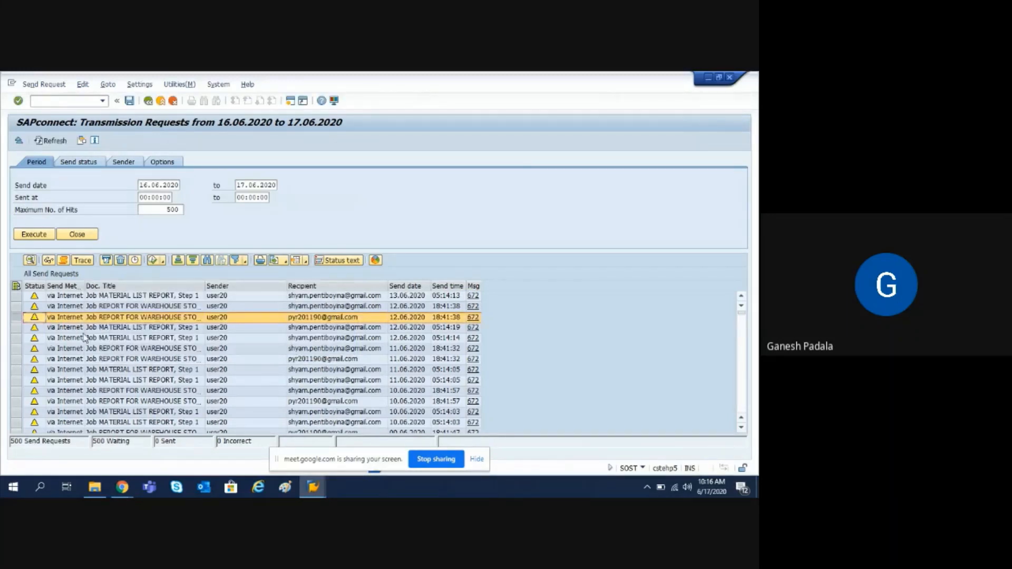
pyautogui.click(56, 258)
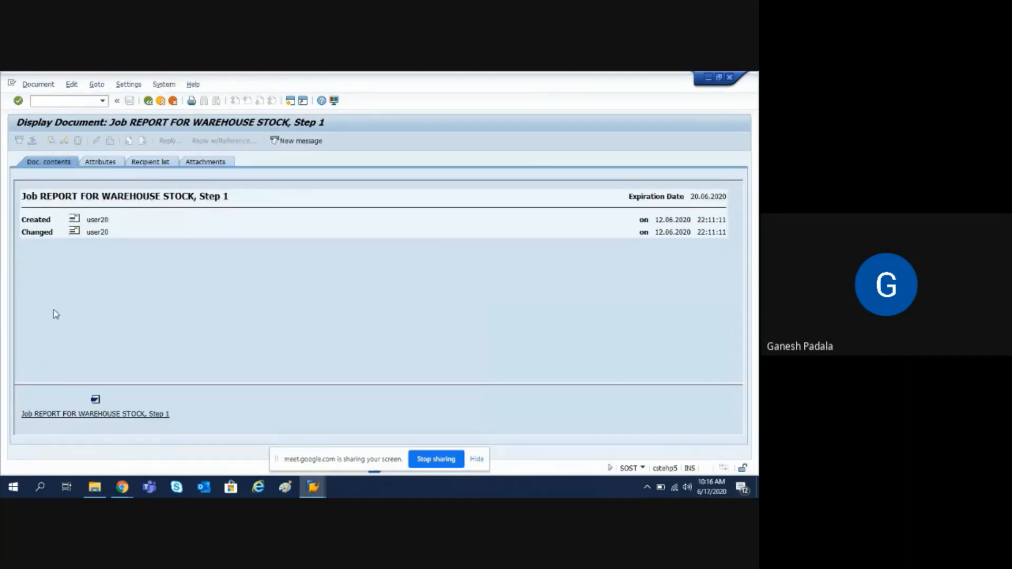
pyautogui.click(88, 414)
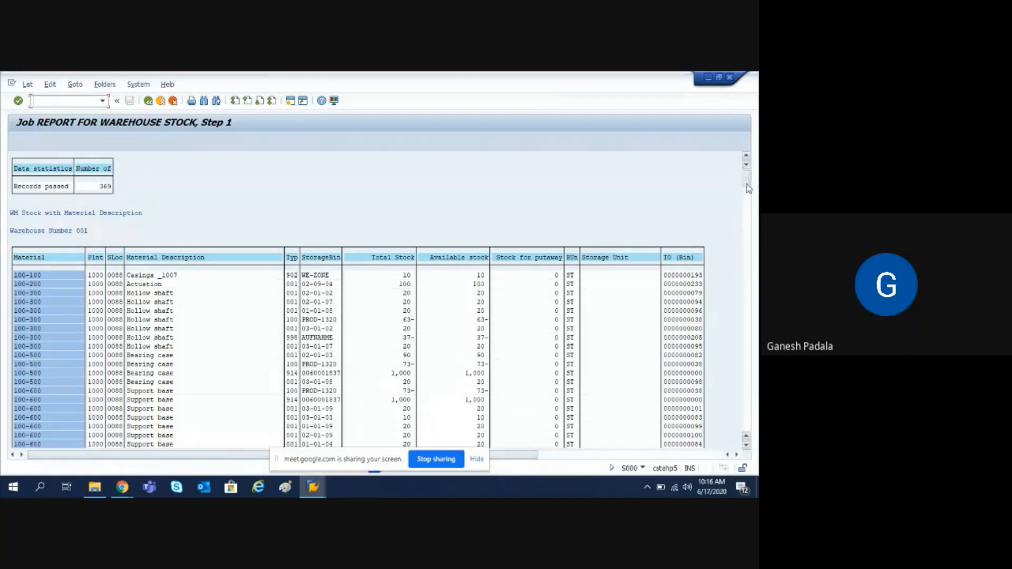
pyautogui.moveTo(748, 182); pyautogui.dragTo(747, 330)
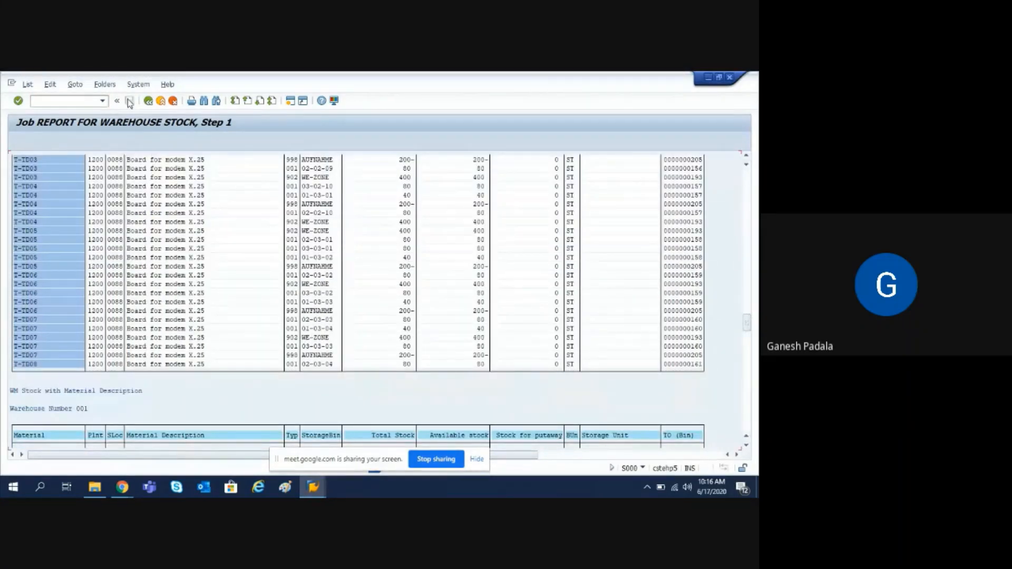
pyautogui.click(146, 102)
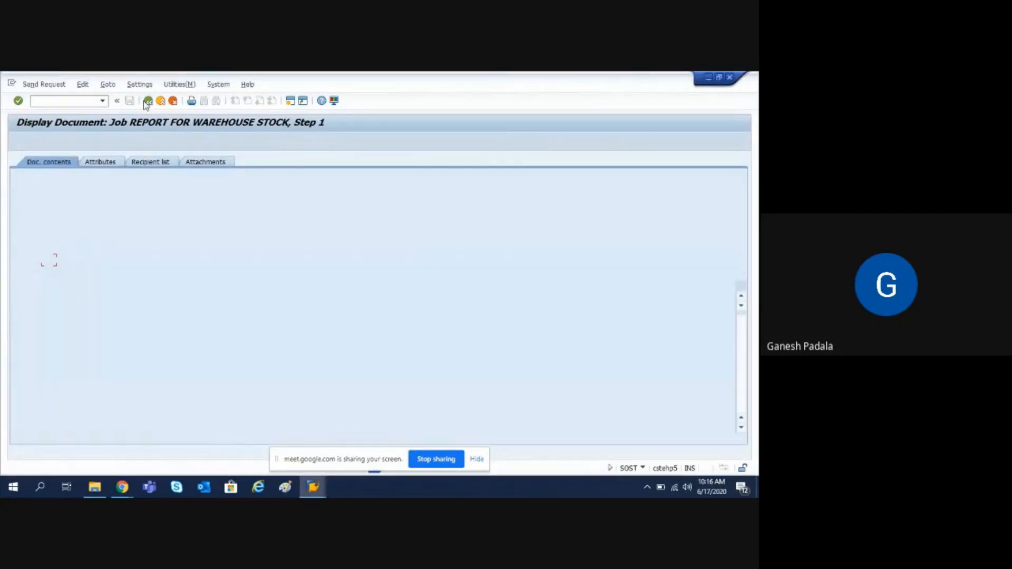
pyautogui.click(146, 102)
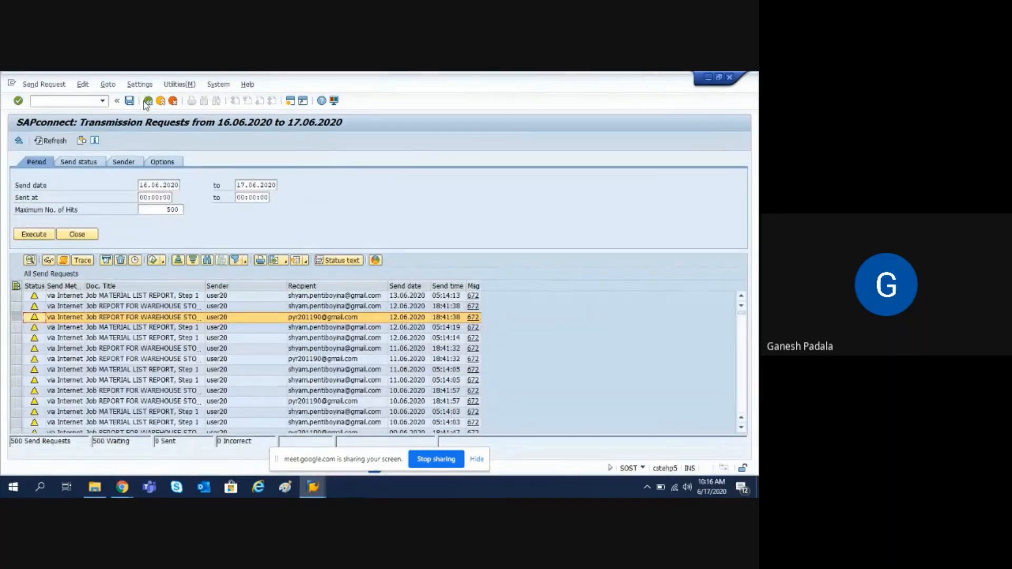
pyautogui.click(147, 102)
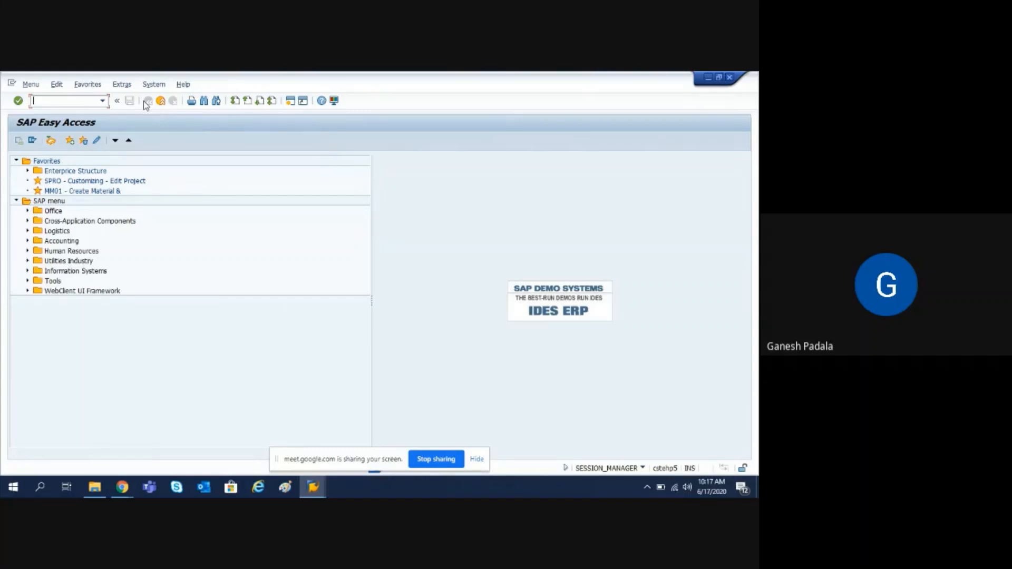
# In SOST, exclude Waiting and Sent so only error requests are listed, then edit the send date
pyautogui.write('sost')
pyautogui.press('Return')
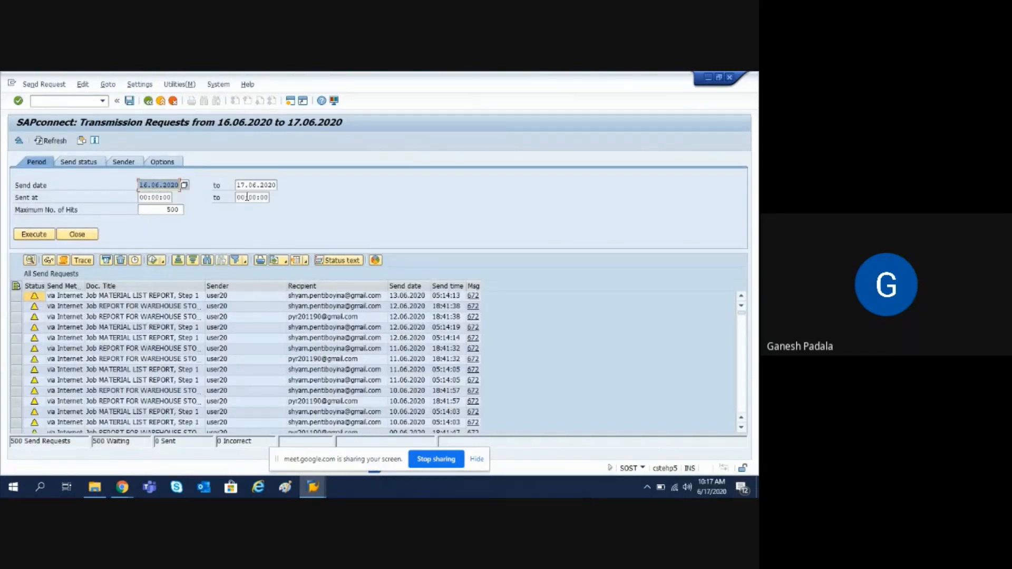
pyautogui.click(77, 163)
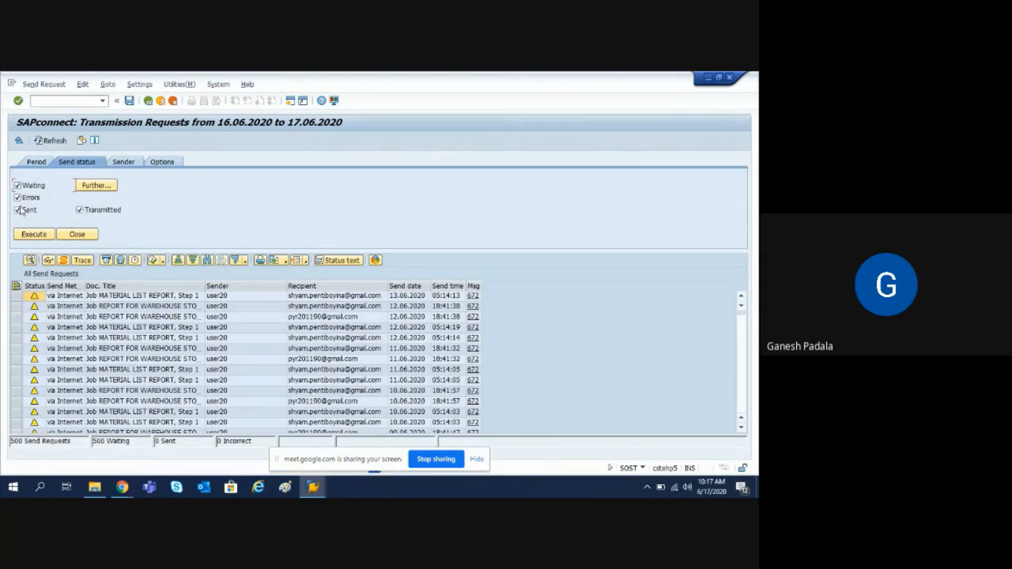
pyautogui.click(126, 163)
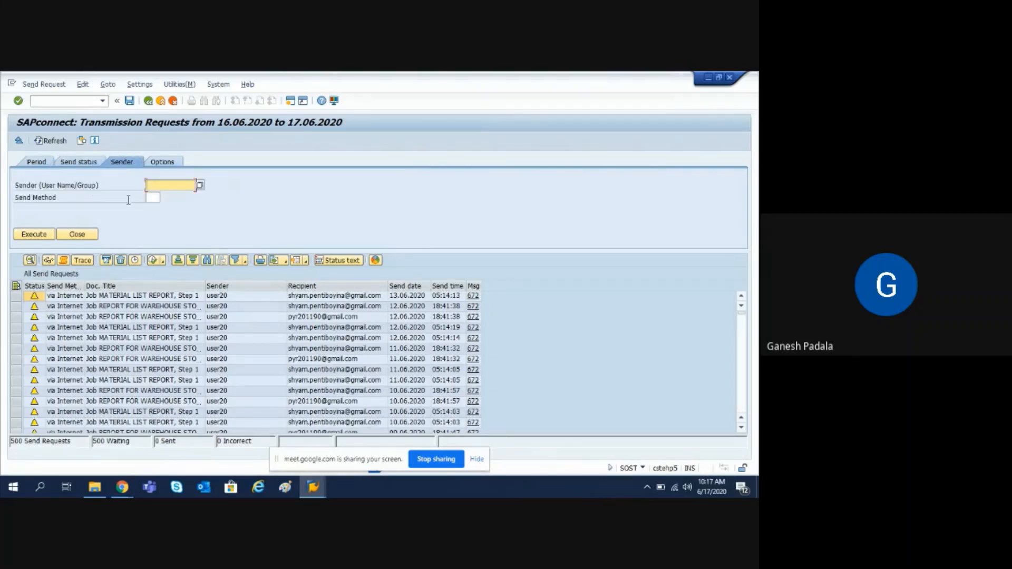
pyautogui.click(169, 164)
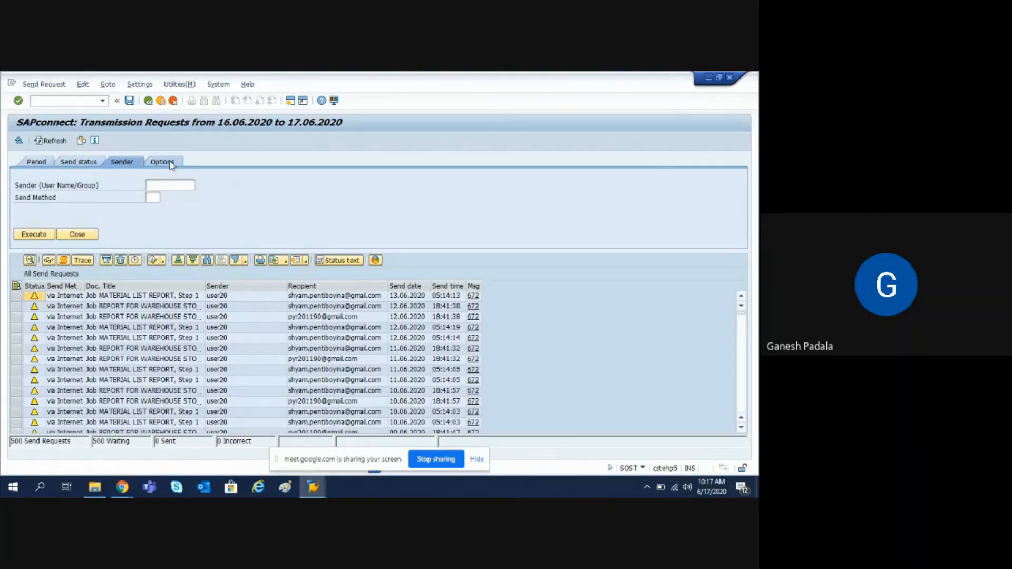
pyautogui.click(82, 163)
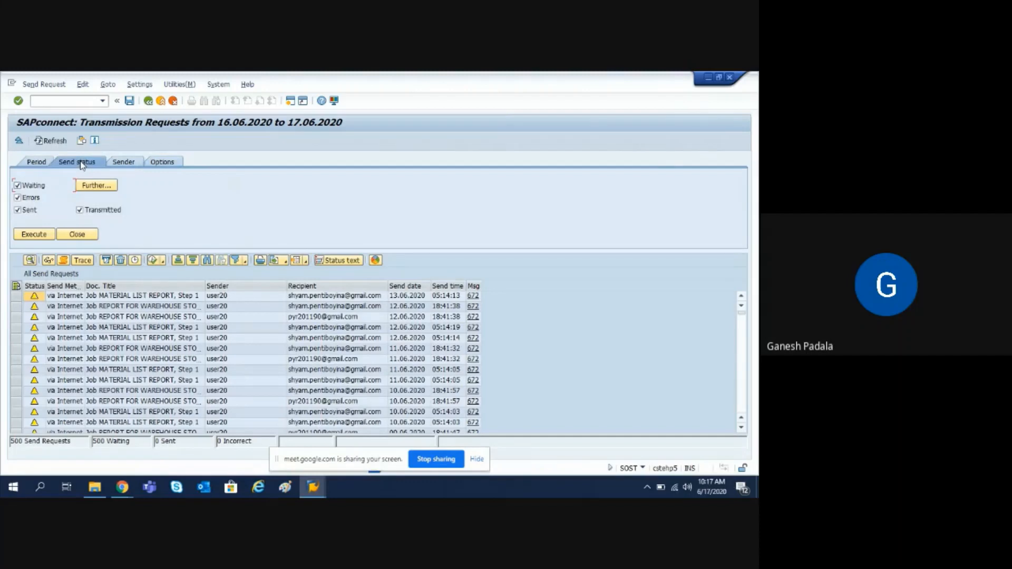
pyautogui.click(18, 210)
pyautogui.click(18, 186)
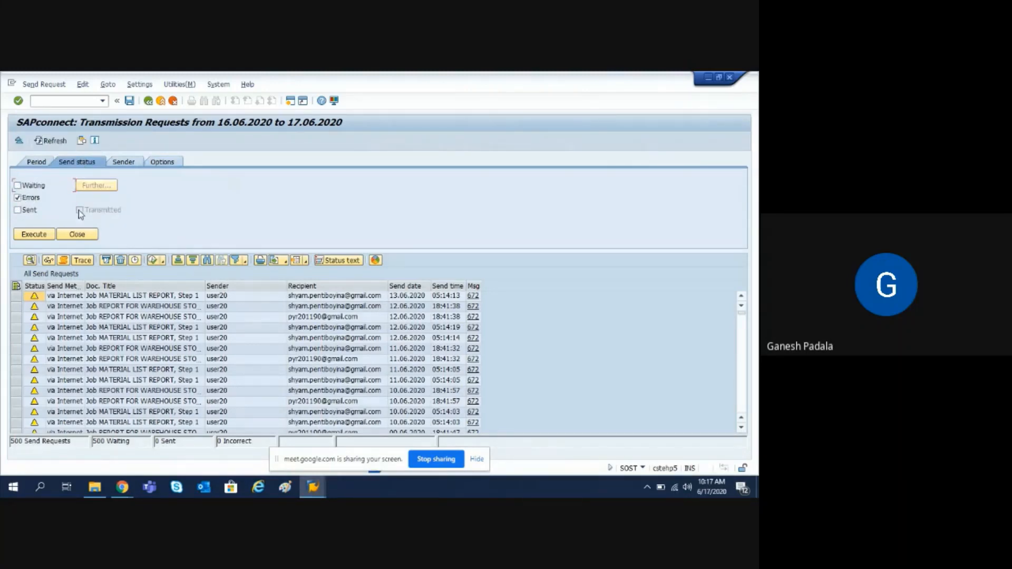
pyautogui.click(35, 235)
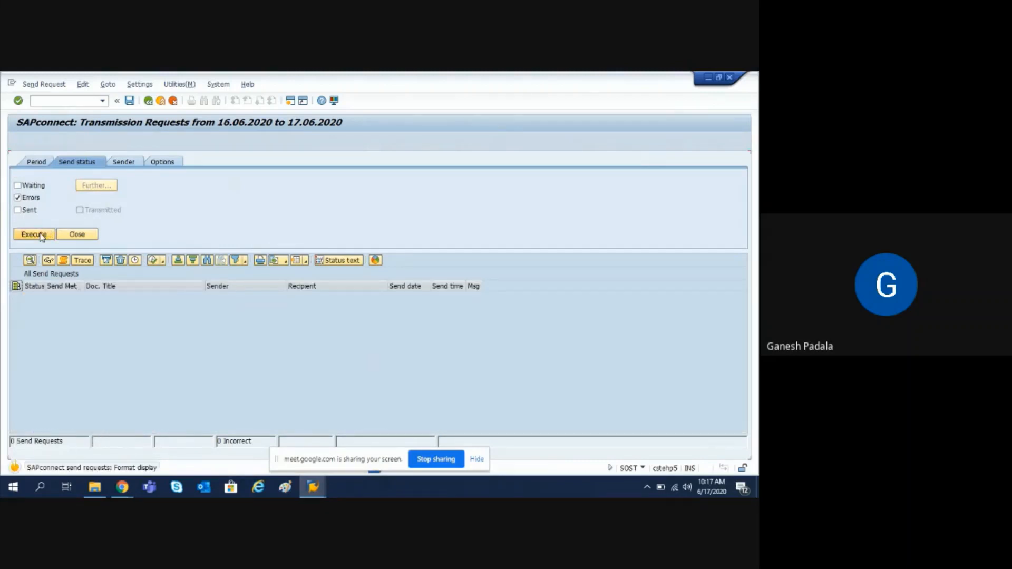
pyautogui.click(33, 162)
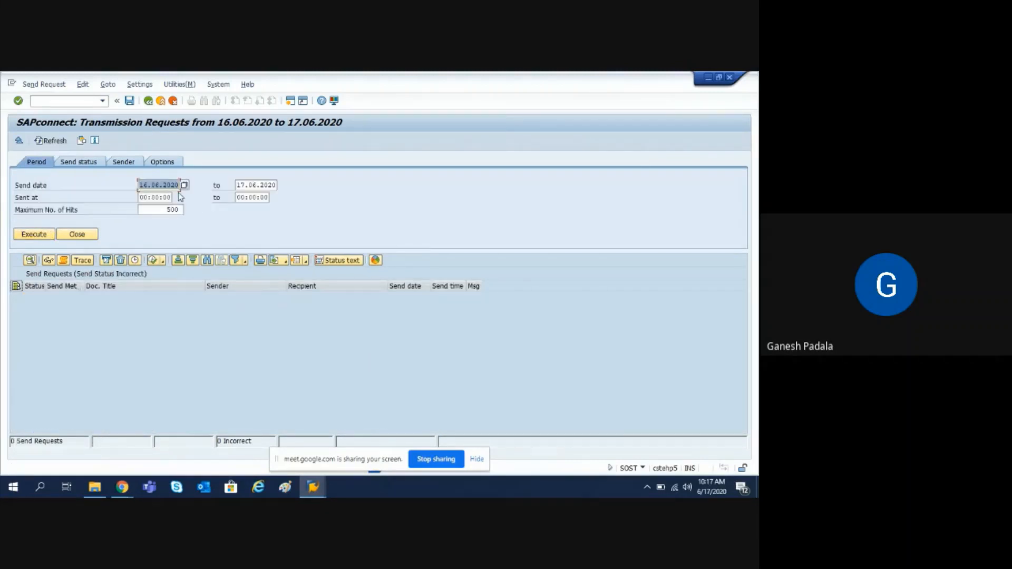
pyautogui.click(173, 185)
# Change the send request selection's start date to 16.06.2017
pyautogui.click(33, 236)
pyautogui.press('Right')
pyautogui.press('BackSpace')
pyautogui.write('2')
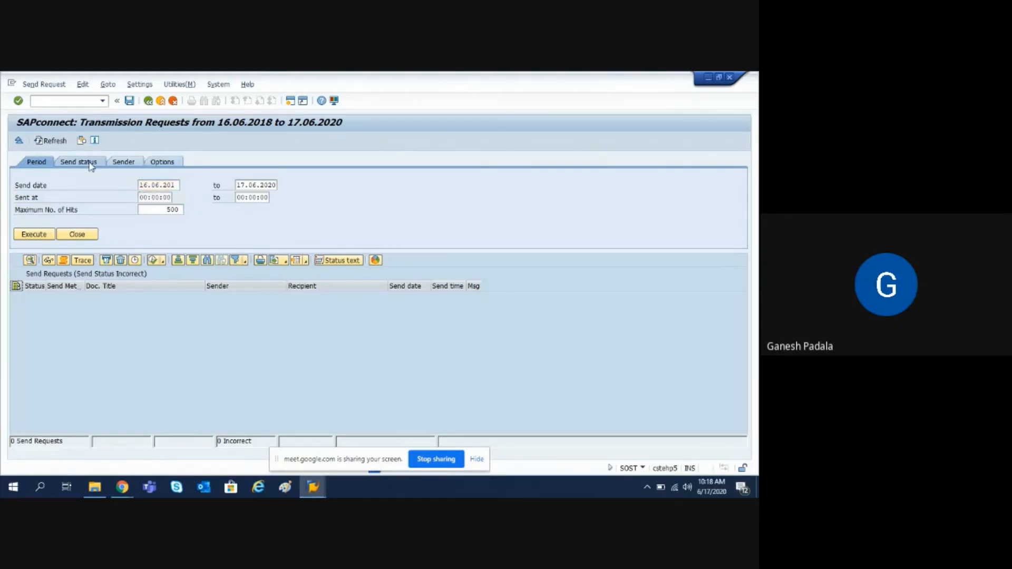
pyautogui.press('Return')
pyautogui.press('Right')
pyautogui.press('BackSpace')
pyautogui.press('BackSpace')
pyautogui.press('BackSpace')
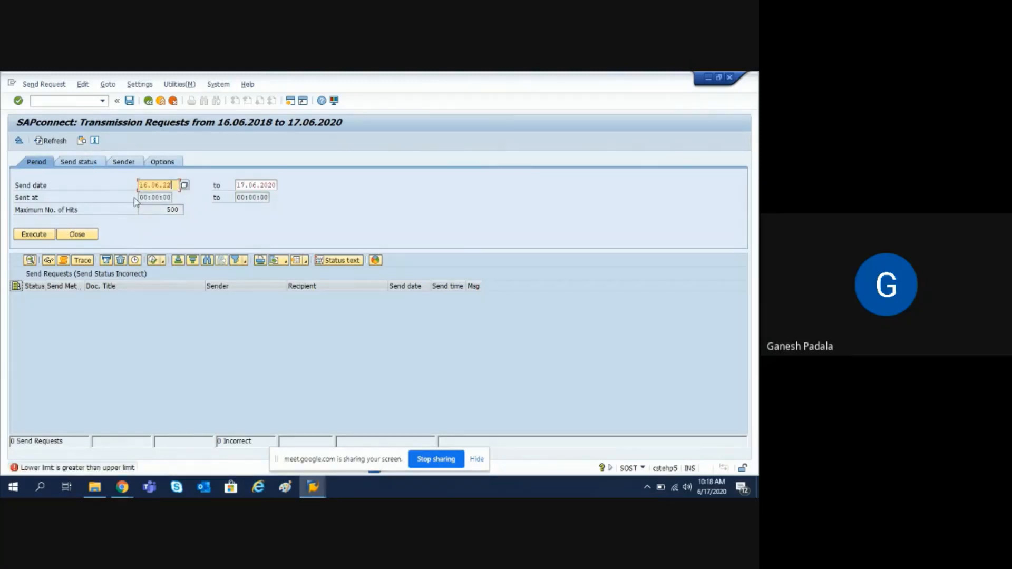
pyautogui.write('017')
pyautogui.press('Return')
# Include Waiting, Errors and Sent statuses and list the 500 matching send requests
pyautogui.click(79, 162)
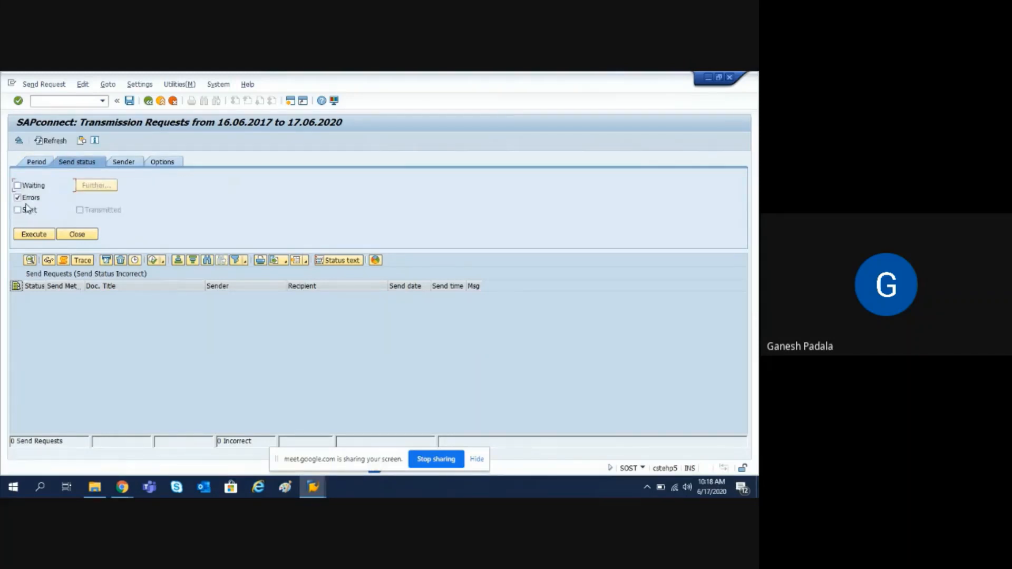
pyautogui.click(18, 185)
pyautogui.click(17, 186)
pyautogui.click(17, 210)
pyautogui.click(17, 186)
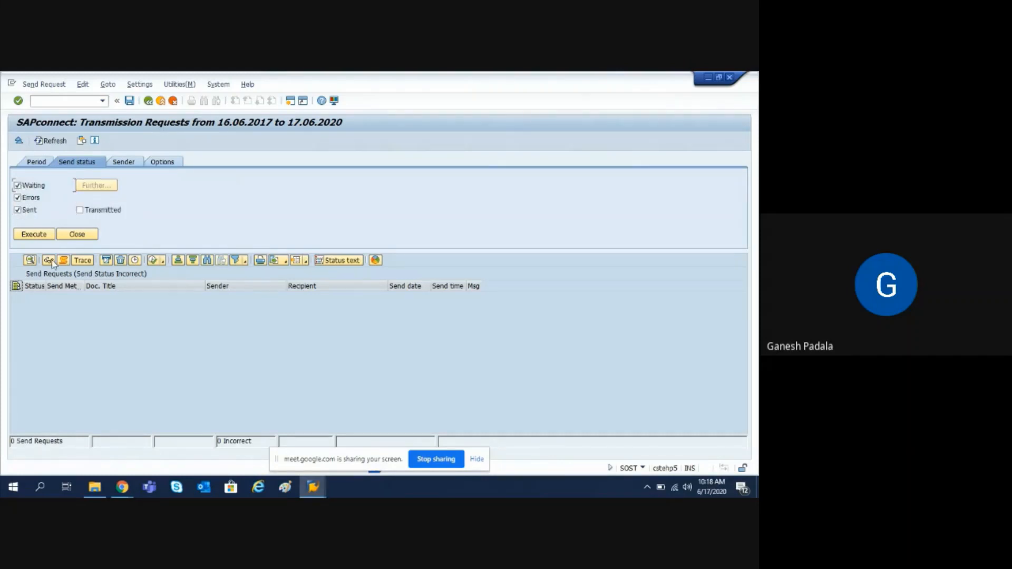
pyautogui.click(35, 234)
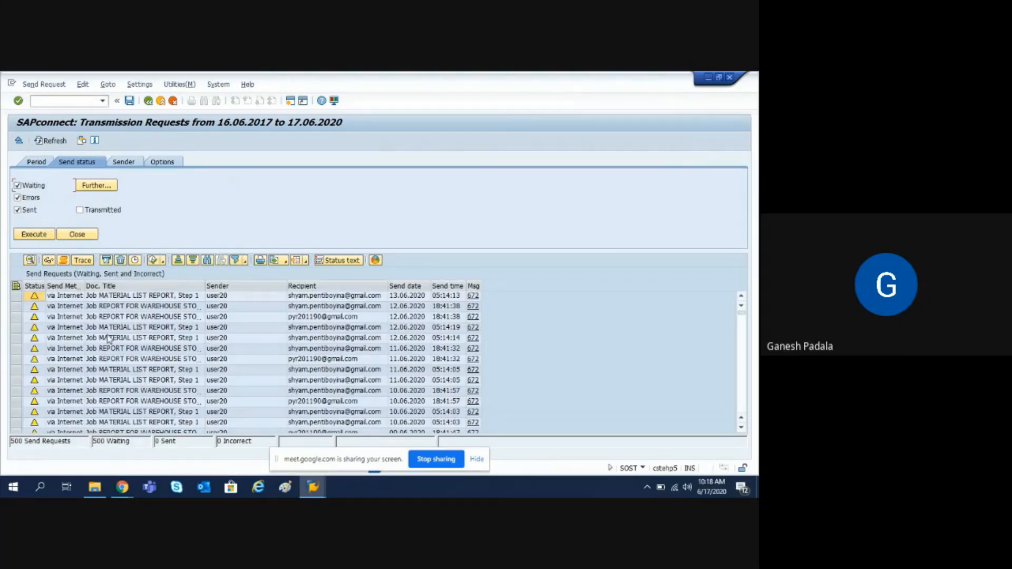
pyautogui.click(50, 165)
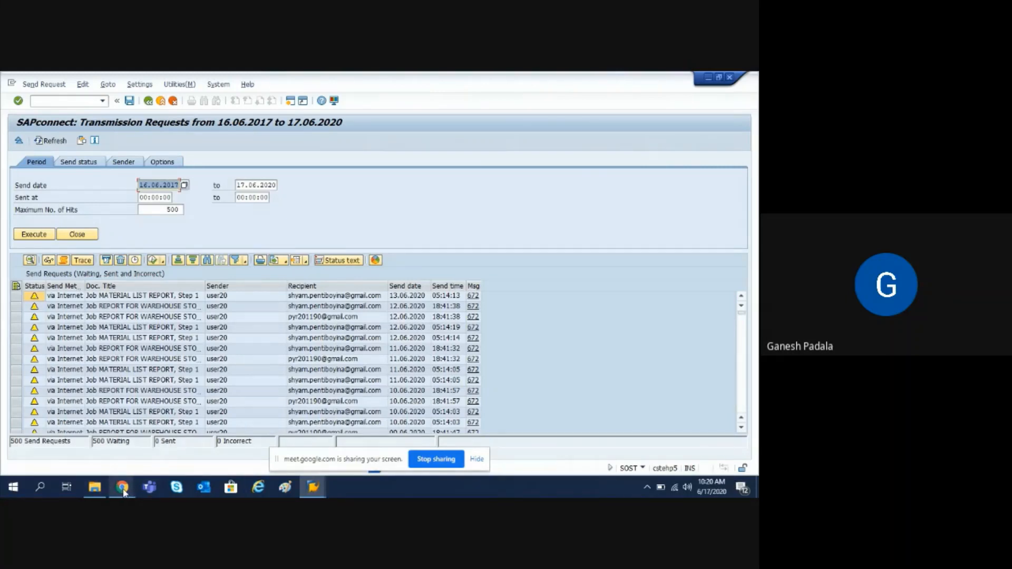
# Bring the Google Meet window in Chrome forward and open its more options menu
pyautogui.moveTo(122, 487)
pyautogui.click(86, 446)
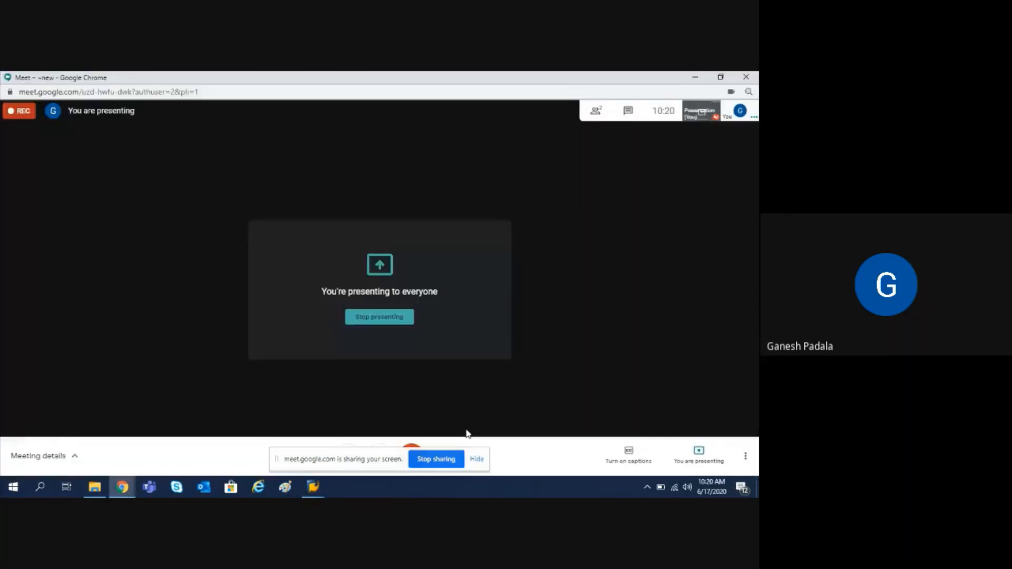
pyautogui.click(745, 456)
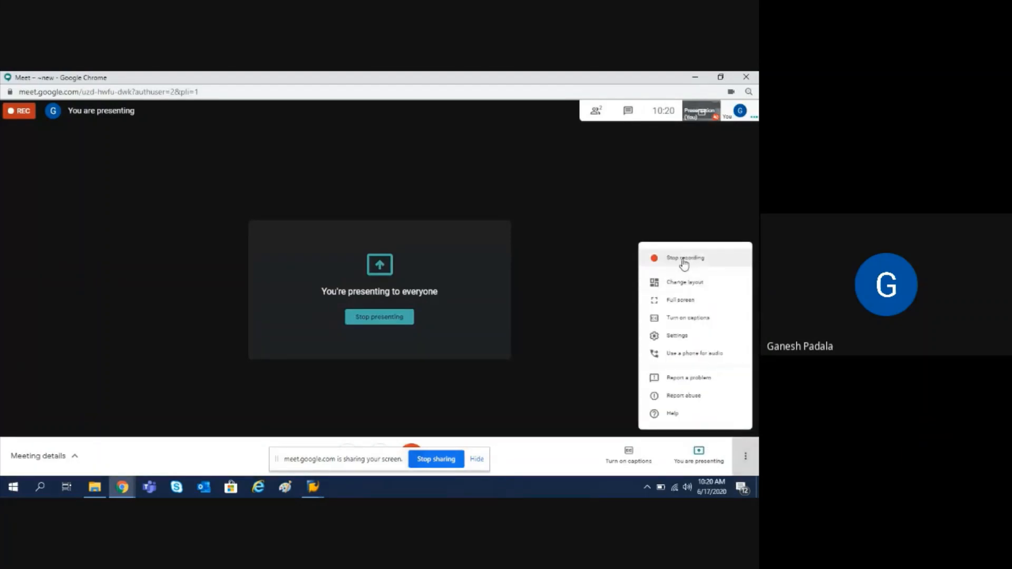